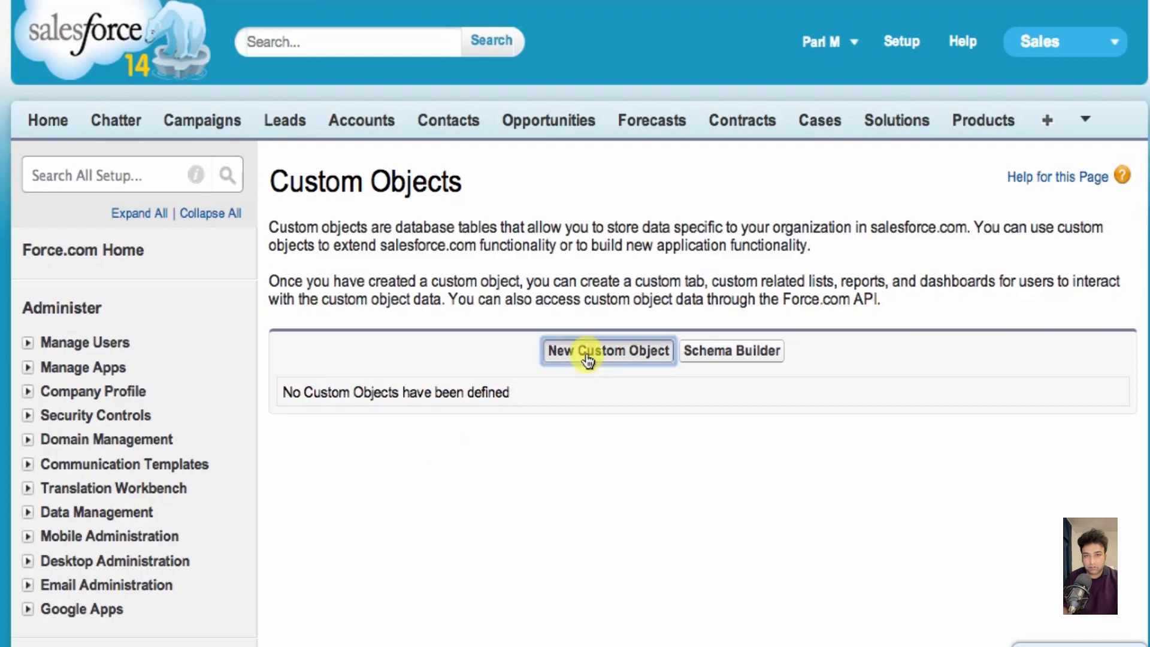
- Label the new custom object Position, with the plural label Positions
{"action": "type", "text": "Position"}
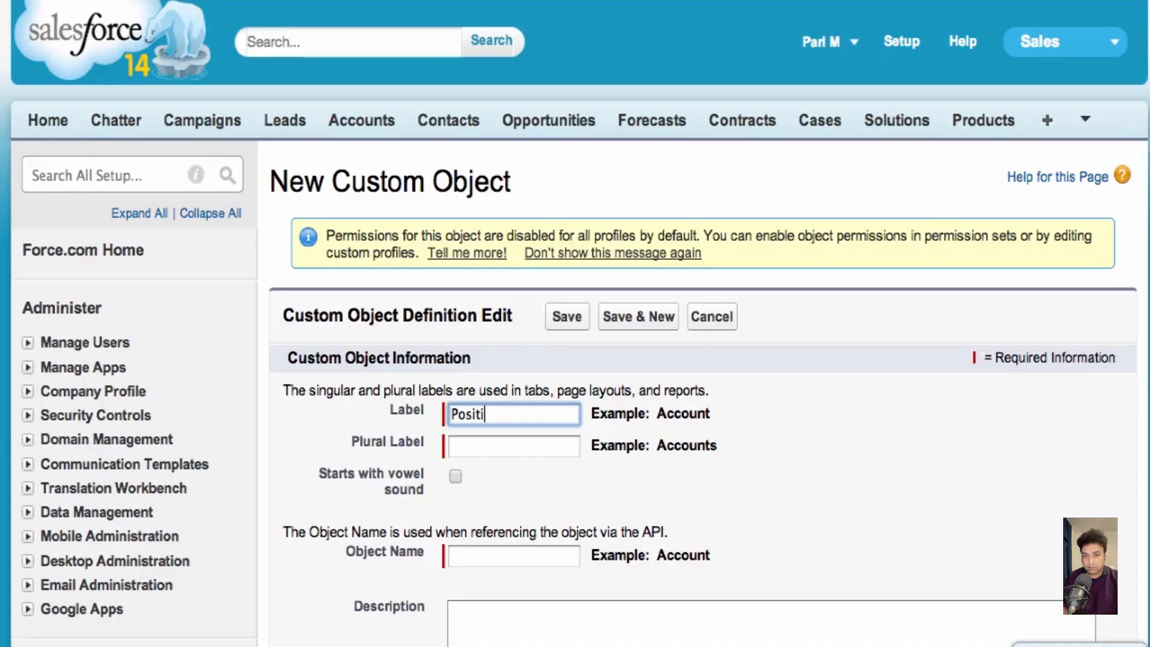
{"action": "key", "text": "Tab"}
{"action": "type", "text": "Positions"}
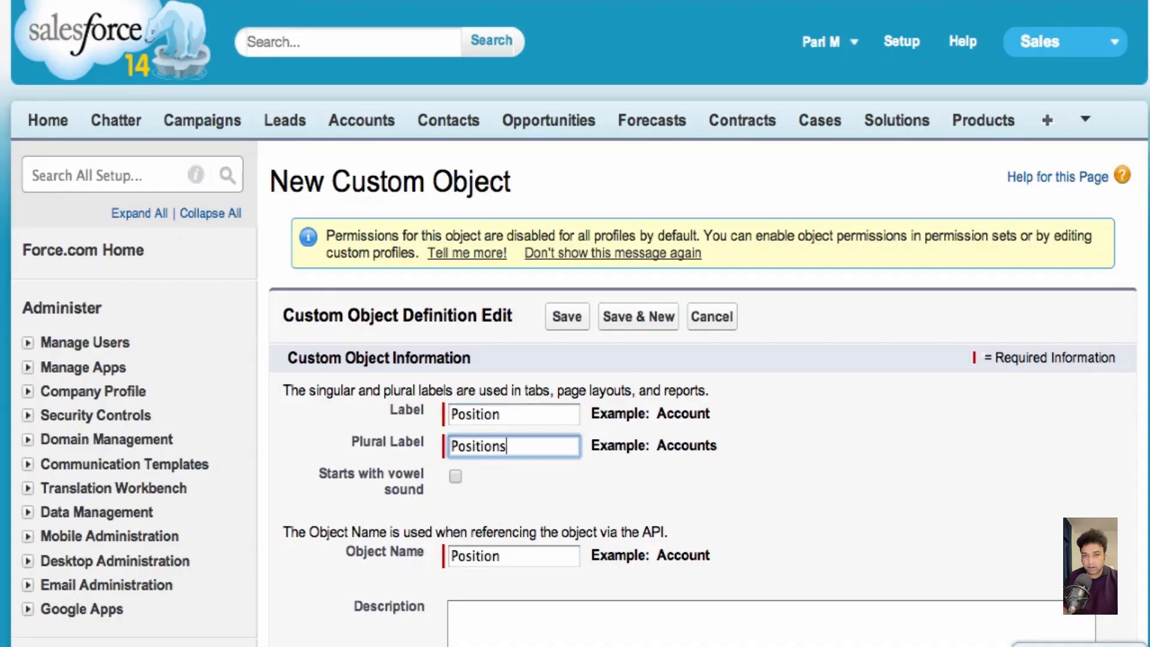
{"action": "key", "text": "Tab"}
- Describe the custom object as "This object keeps track of all the positions in the org"
{"action": "scroll", "coordinate": [530, 455], "scroll_direction": "down", "scroll_amount": 3}
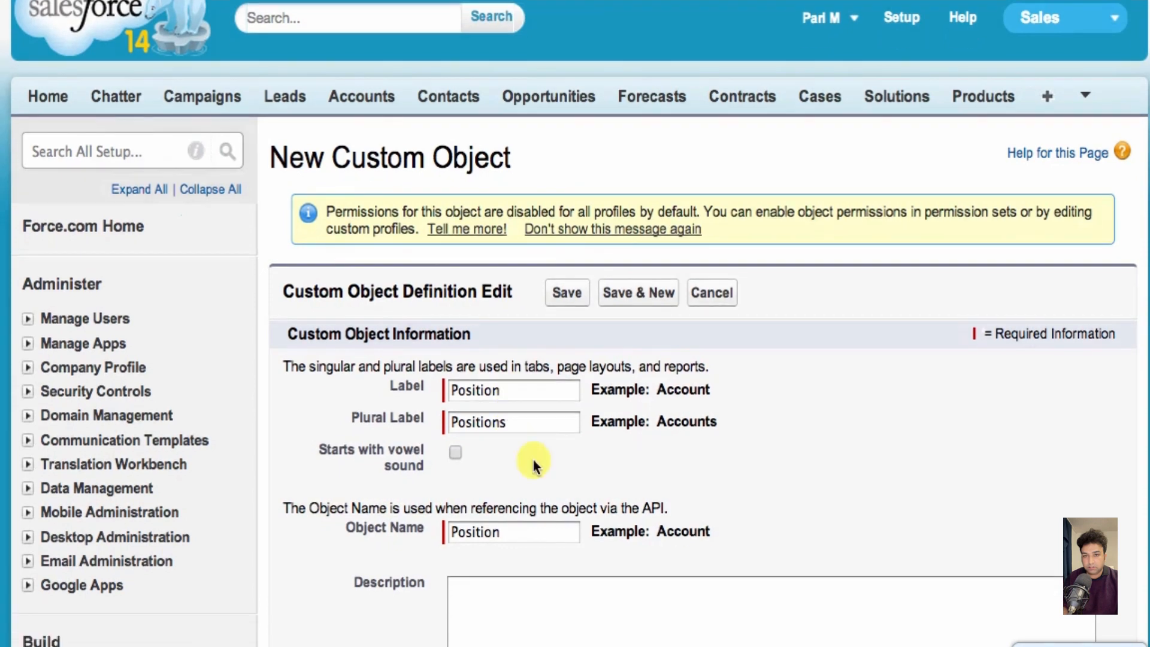
{"action": "left_click", "coordinate": [539, 503]}
{"action": "type", "text": "This object keeps track"}
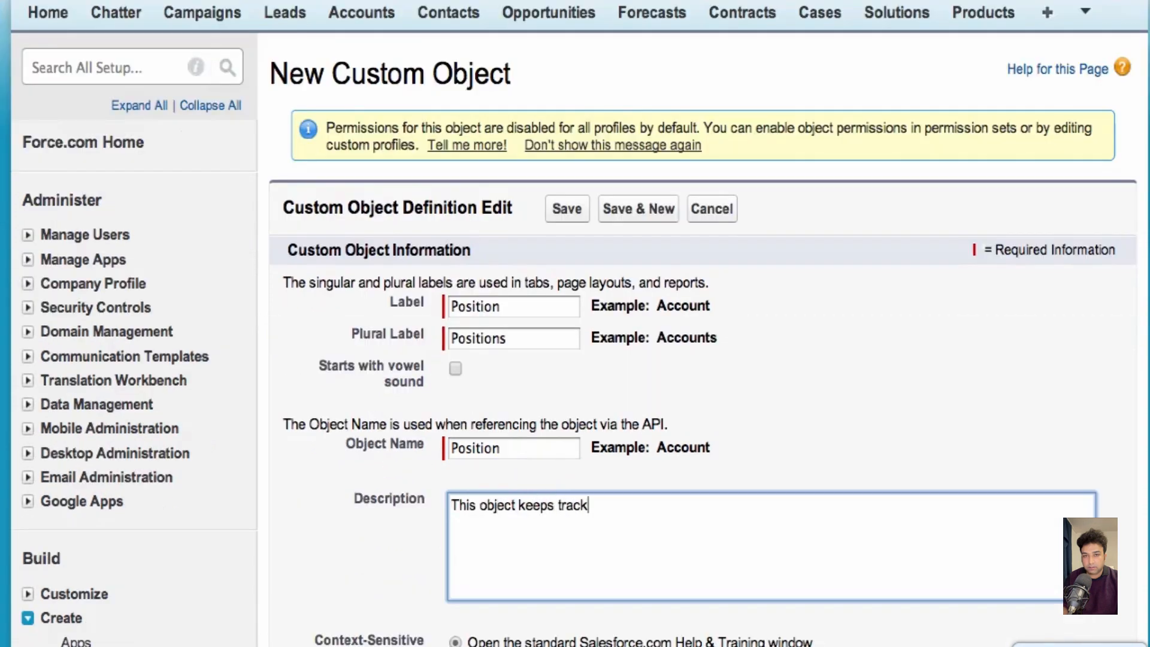
{"action": "type", "text": " of all the positions in the org"}
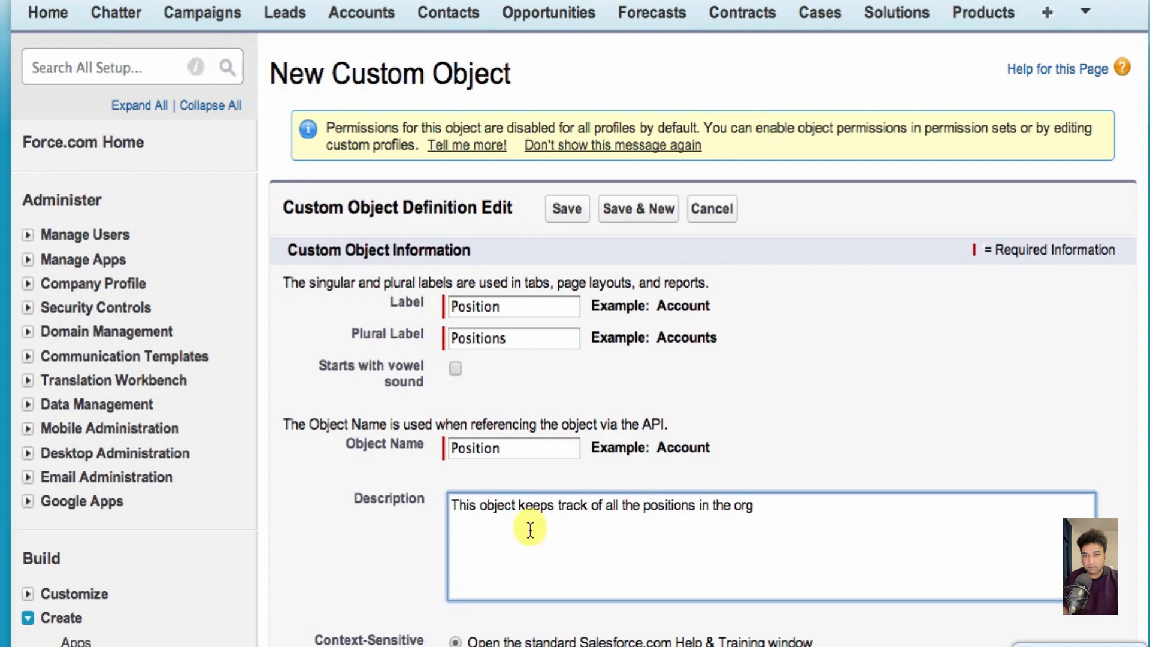
- Change the custom object's record name to Position Title
{"action": "scroll", "coordinate": [530, 529], "scroll_direction": "down", "scroll_amount": 5}
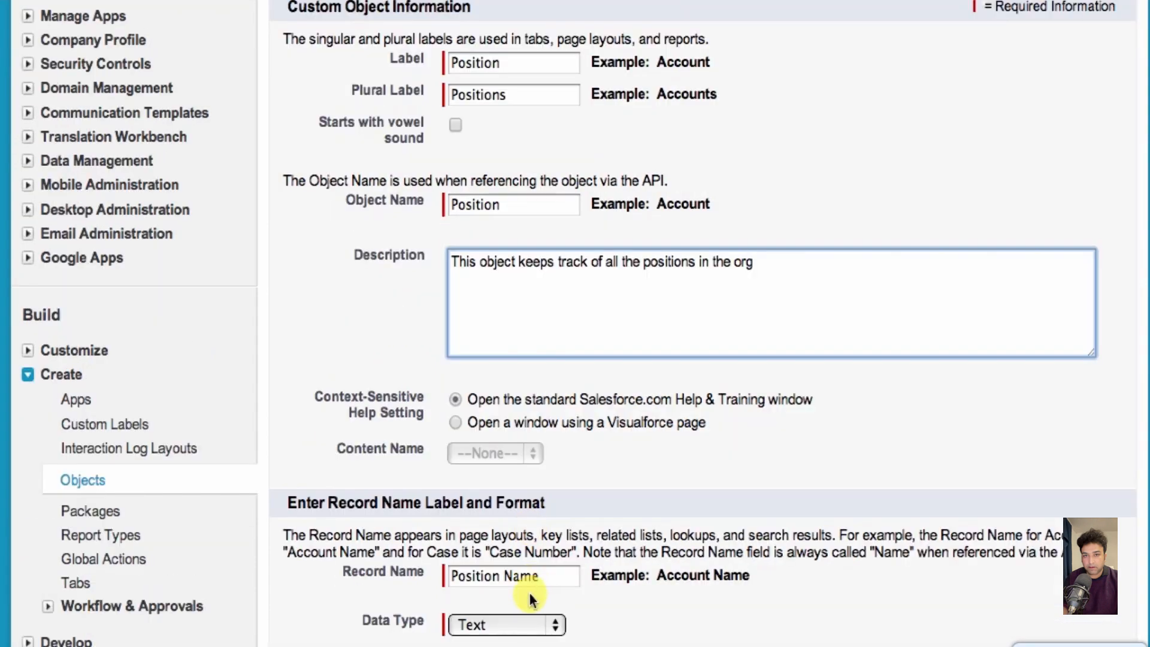
{"action": "scroll", "coordinate": [531, 581], "scroll_direction": "down", "scroll_amount": 1}
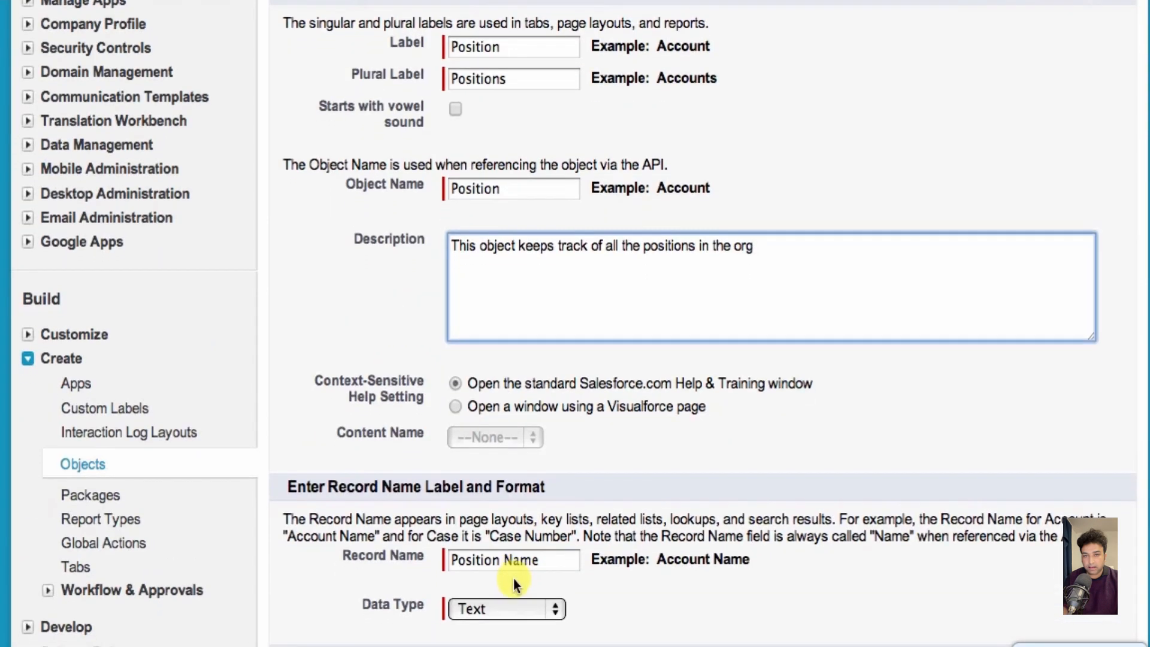
{"action": "left_click", "coordinate": [539, 556]}
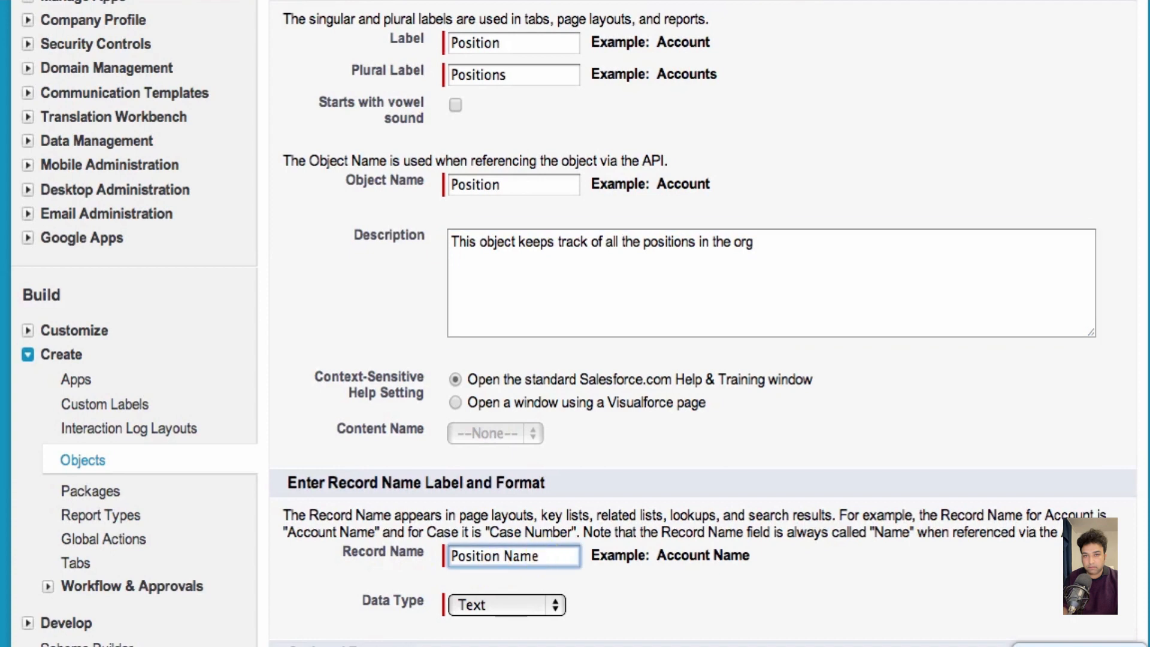
{"action": "key", "text": "BackSpace"}
{"action": "key", "text": "BackSpace"}
{"action": "key", "text": "BackSpace"}
{"action": "key", "text": "BackSpace"}
{"action": "key", "text": "BackSpace"}
{"action": "type", "text": "Ti"}
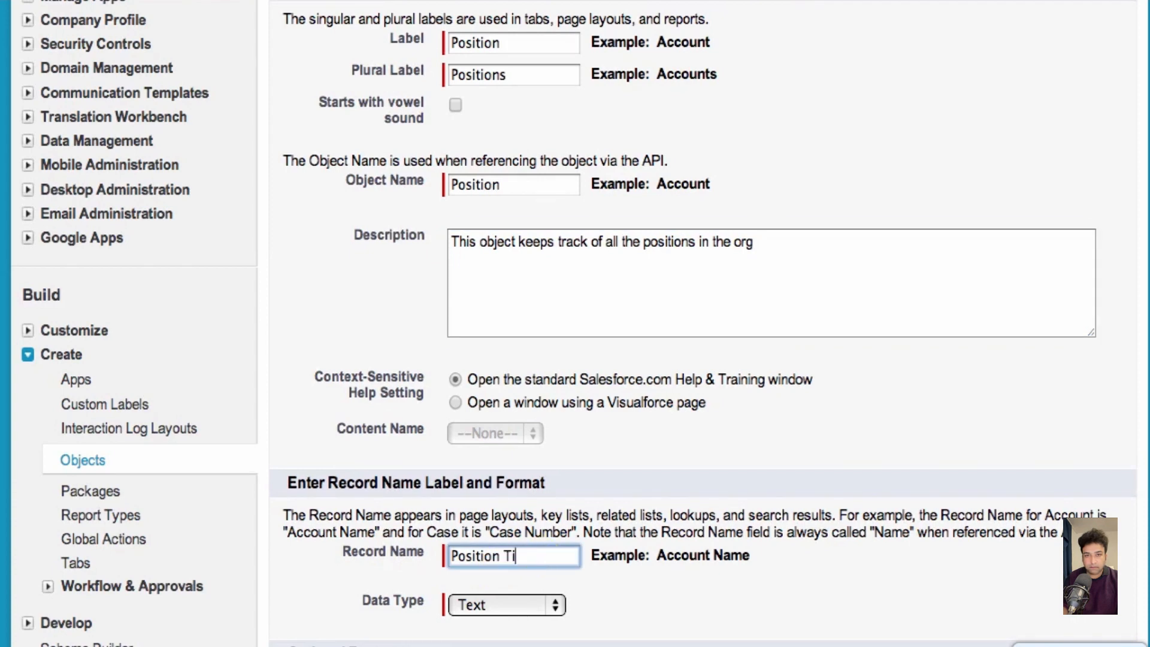
{"action": "type", "text": "tle"}
- Enable Allow Reports and Track Field History for the Position object, and save it
{"action": "scroll", "coordinate": [621, 593], "scroll_direction": "down", "scroll_amount": 3}
{"action": "scroll", "coordinate": [620, 591], "scroll_direction": "down", "scroll_amount": 3}
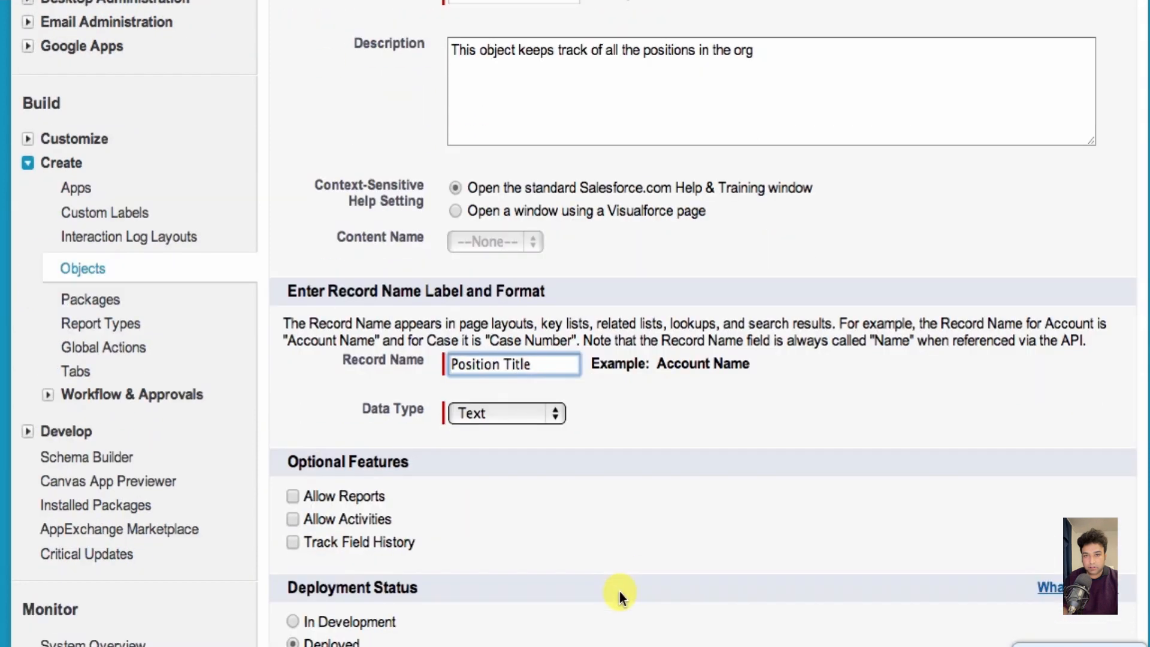
{"action": "left_click", "coordinate": [293, 495]}
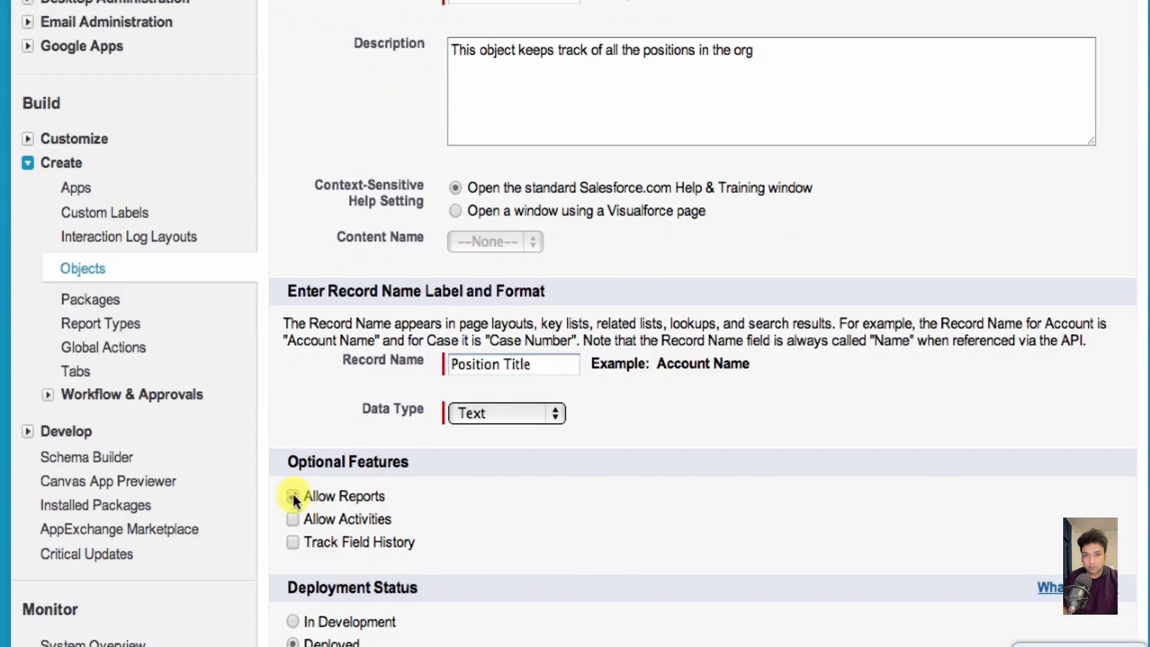
{"action": "scroll", "coordinate": [571, 479], "scroll_direction": "down", "scroll_amount": 2}
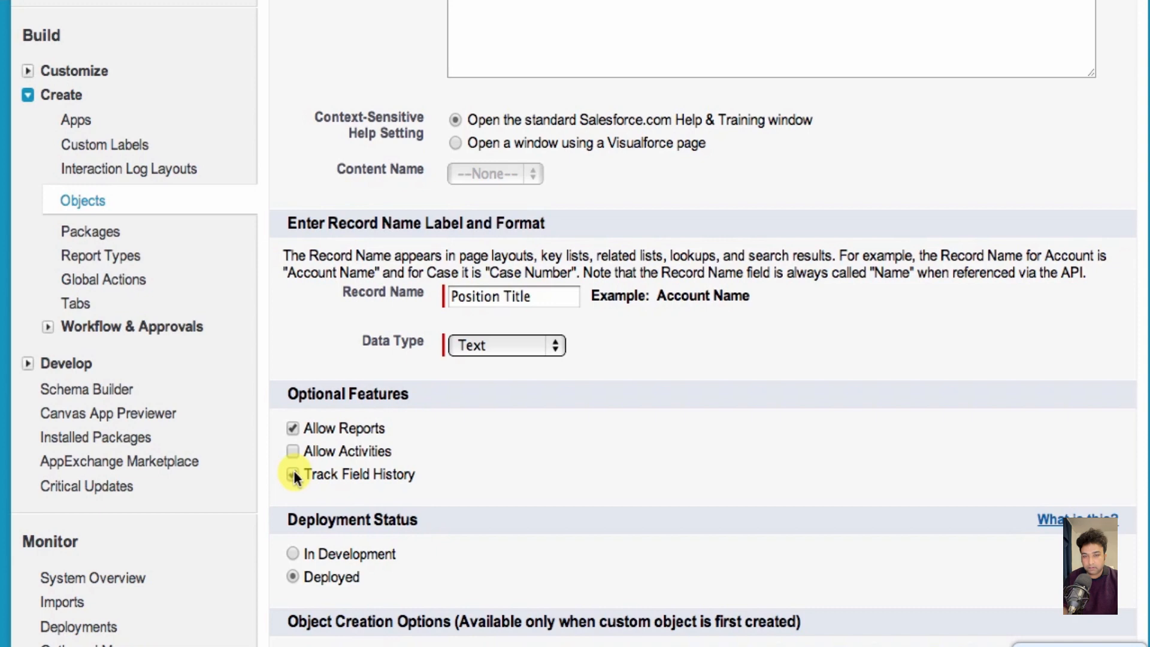
{"action": "scroll", "coordinate": [718, 473], "scroll_direction": "down", "scroll_amount": 5}
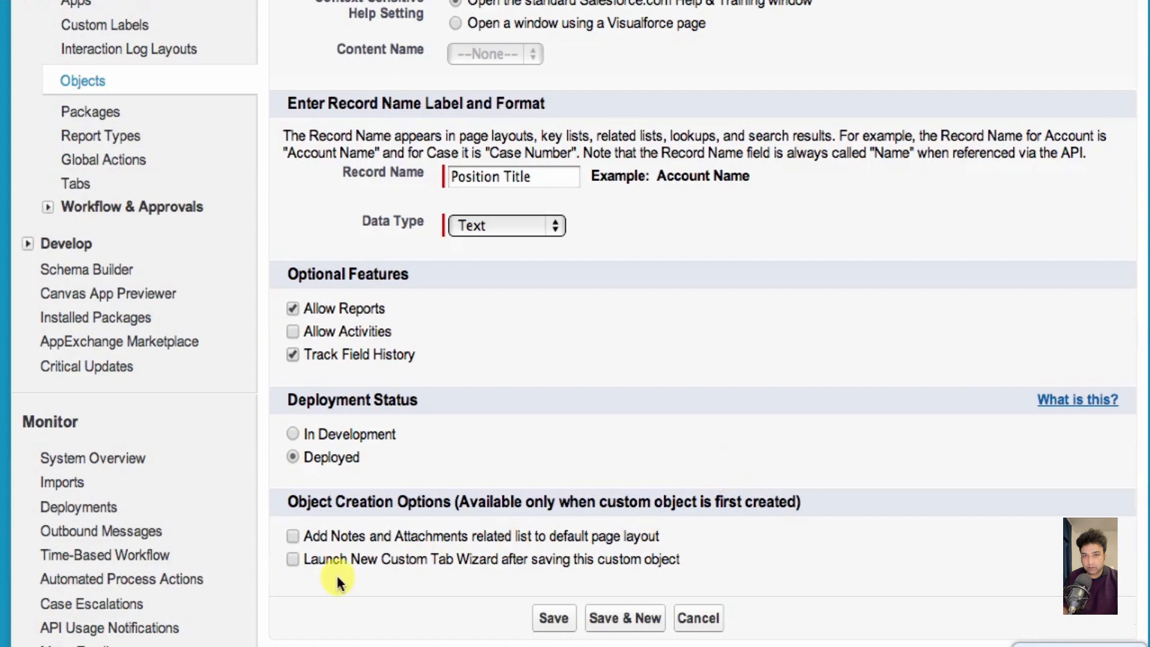
{"action": "left_click", "coordinate": [555, 620]}
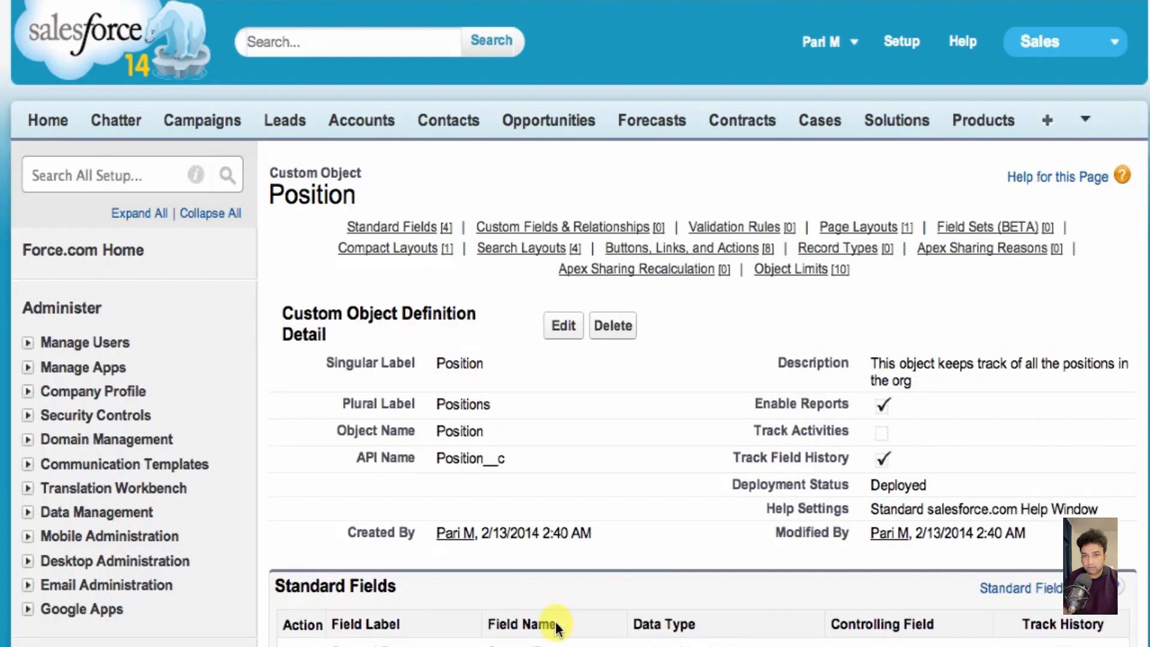
- Review the saved Position object's definition details, standard fields and API name
{"action": "scroll", "coordinate": [816, 453], "scroll_direction": "down", "scroll_amount": 3}
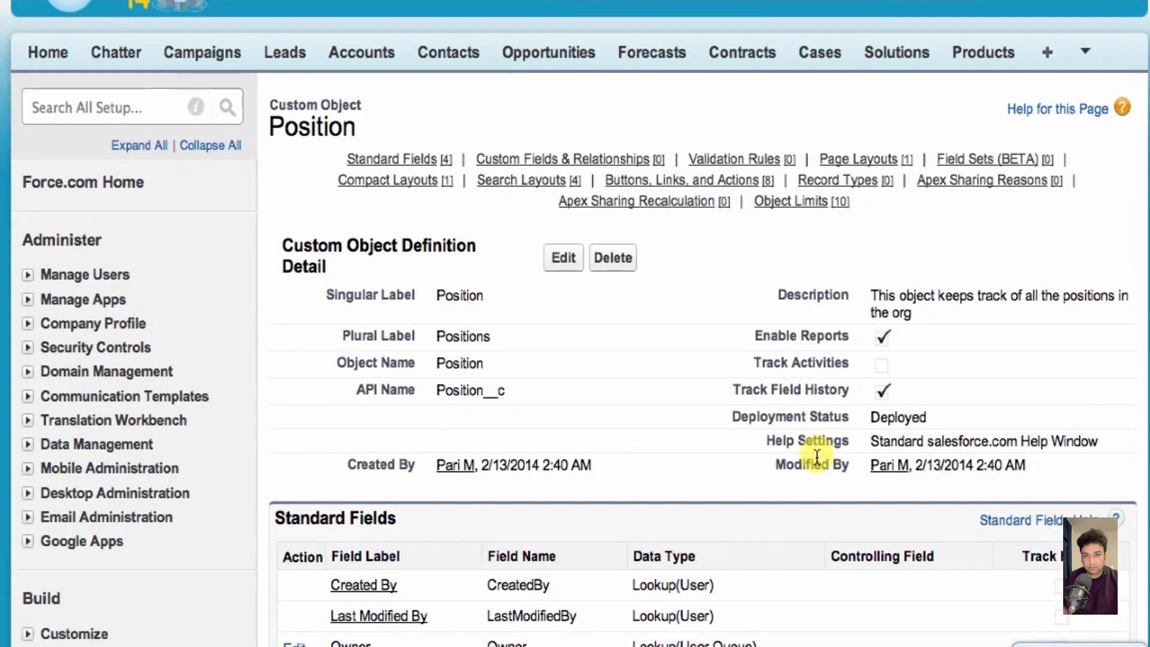
{"action": "scroll", "coordinate": [818, 458], "scroll_direction": "down", "scroll_amount": 2}
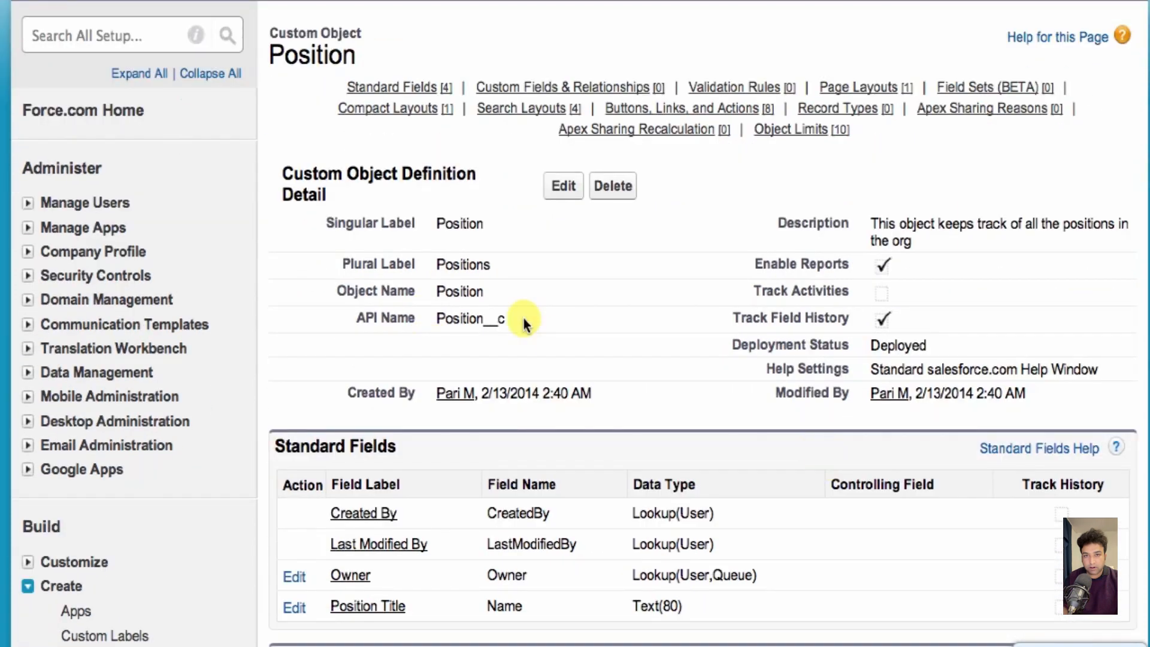
{"action": "scroll", "coordinate": [513, 377], "scroll_direction": "down", "scroll_amount": 1}
{"action": "scroll", "coordinate": [513, 377], "scroll_direction": "down", "scroll_amount": 1}
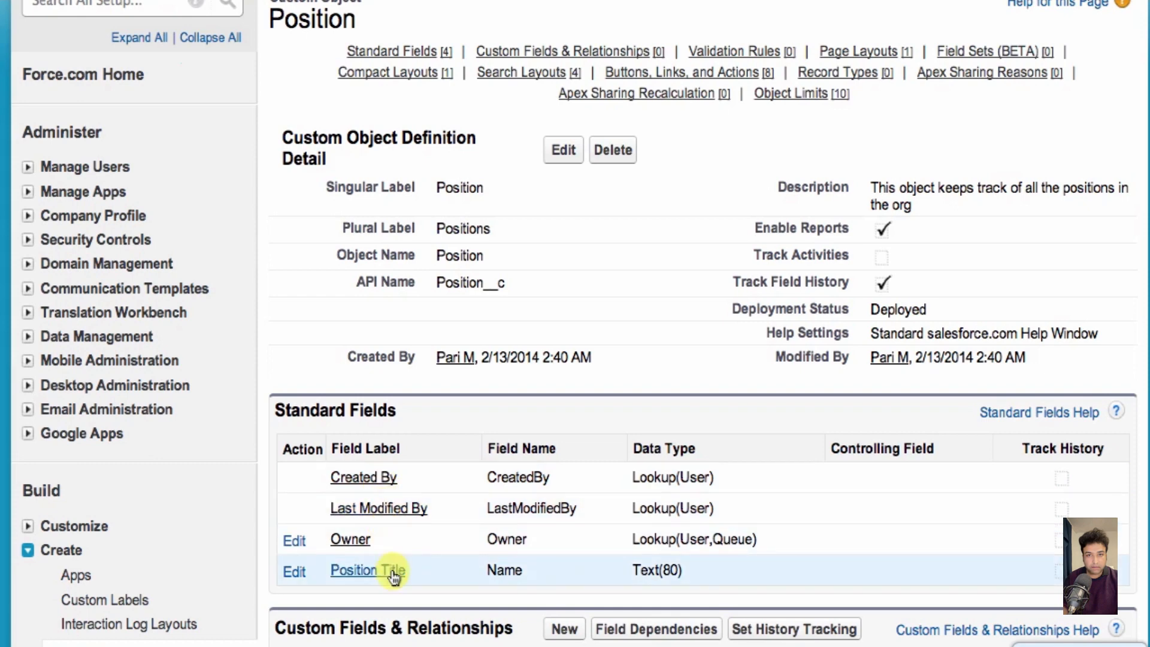
{"action": "scroll", "coordinate": [392, 575], "scroll_direction": "up", "scroll_amount": 1}
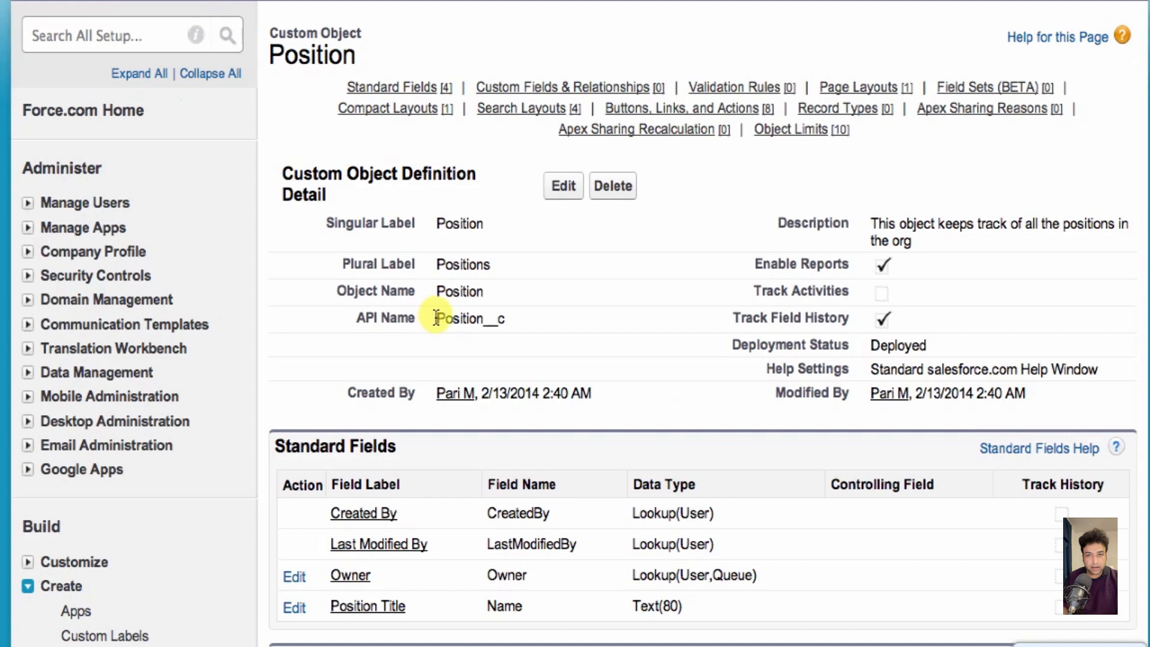
{"action": "left_click_drag", "start_coordinate": [435, 319], "coordinate": [508, 318]}
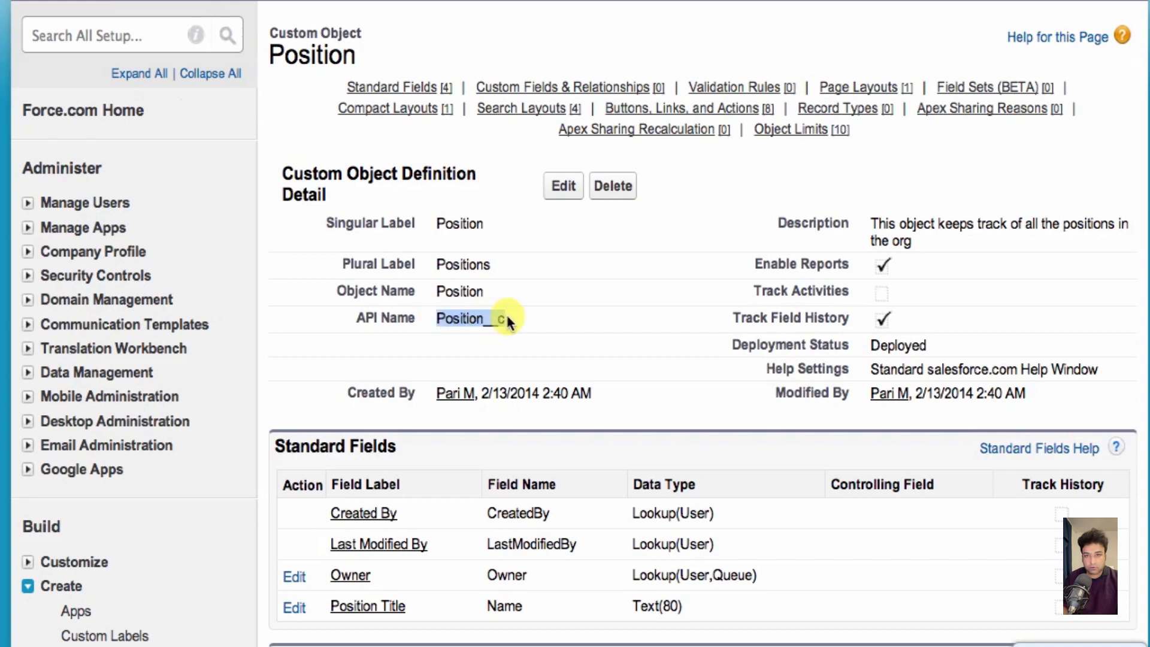
{"action": "left_click", "coordinate": [507, 318]}
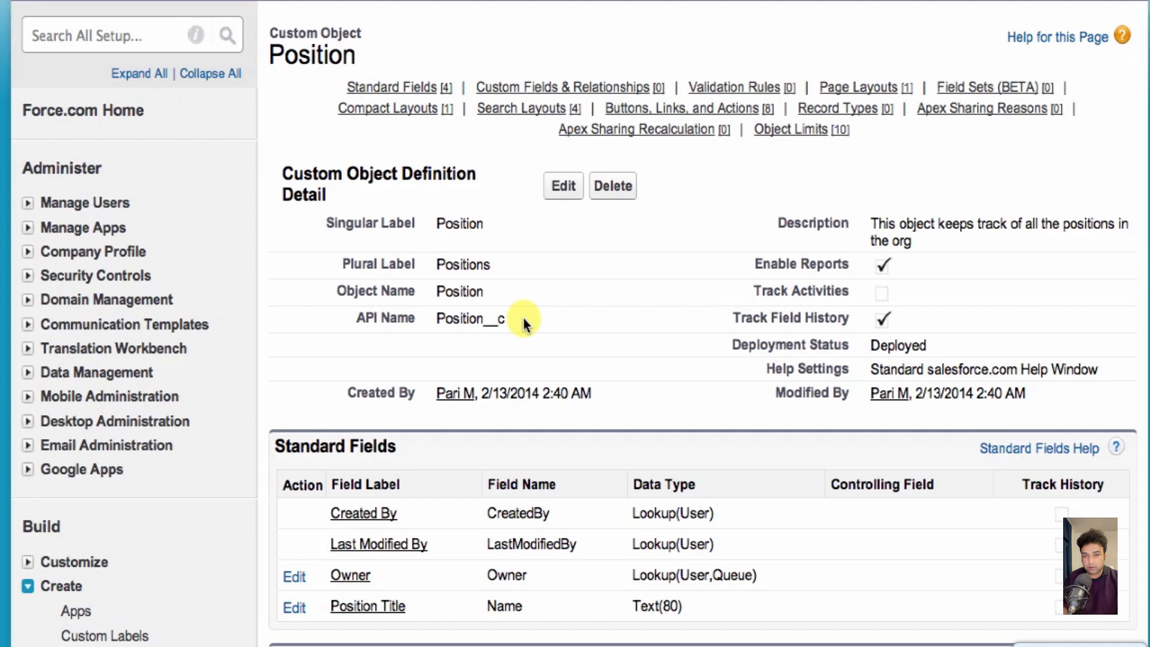
- Add a new custom field of type Text Area (Long) to the Position object and continue to its details
{"action": "scroll", "coordinate": [394, 573], "scroll_direction": "down", "scroll_amount": 3}
{"action": "scroll", "coordinate": [394, 574], "scroll_direction": "down", "scroll_amount": 3}
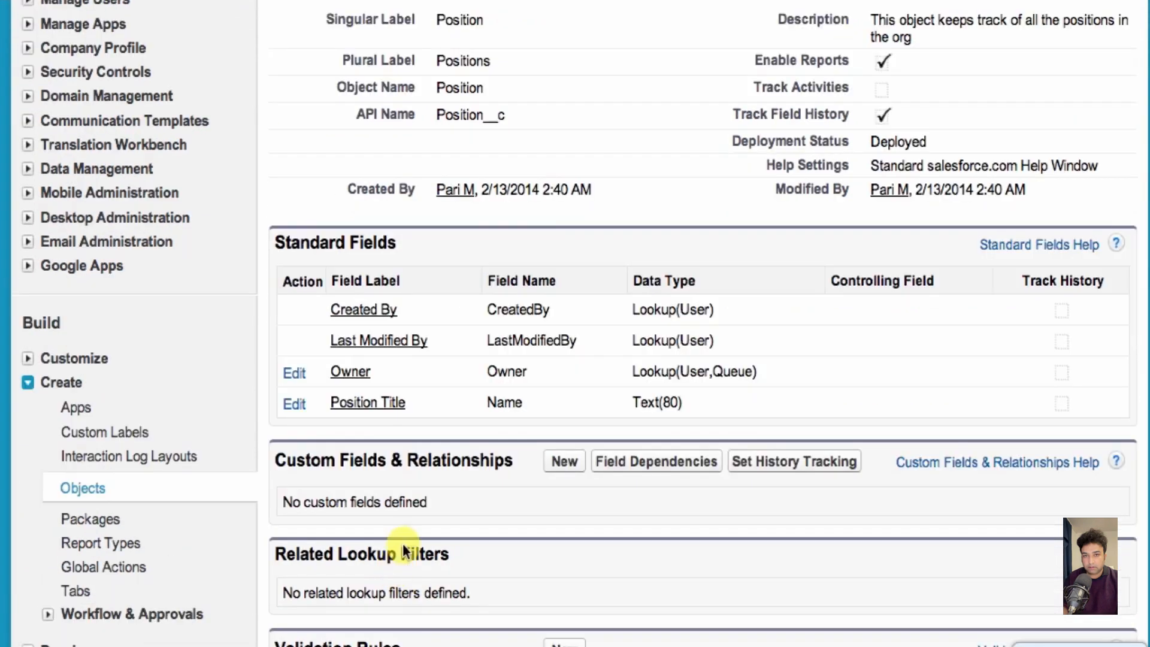
{"action": "left_click", "coordinate": [561, 467]}
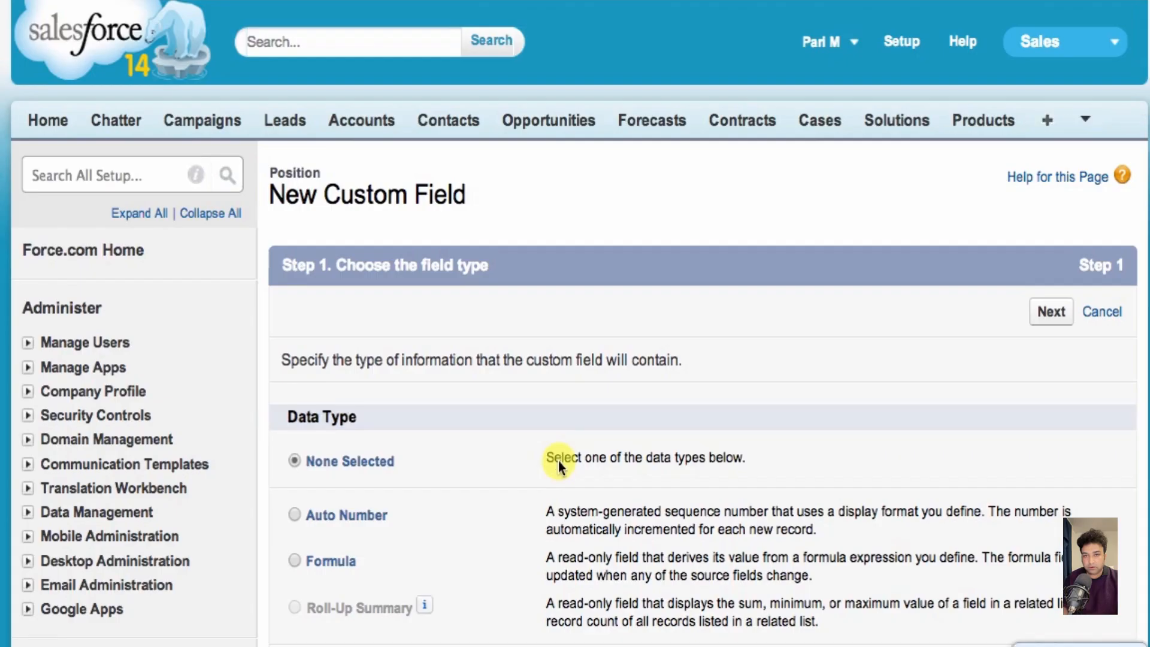
{"action": "scroll", "coordinate": [497, 447], "scroll_direction": "down", "scroll_amount": 5}
{"action": "scroll", "coordinate": [498, 446], "scroll_direction": "down", "scroll_amount": 8}
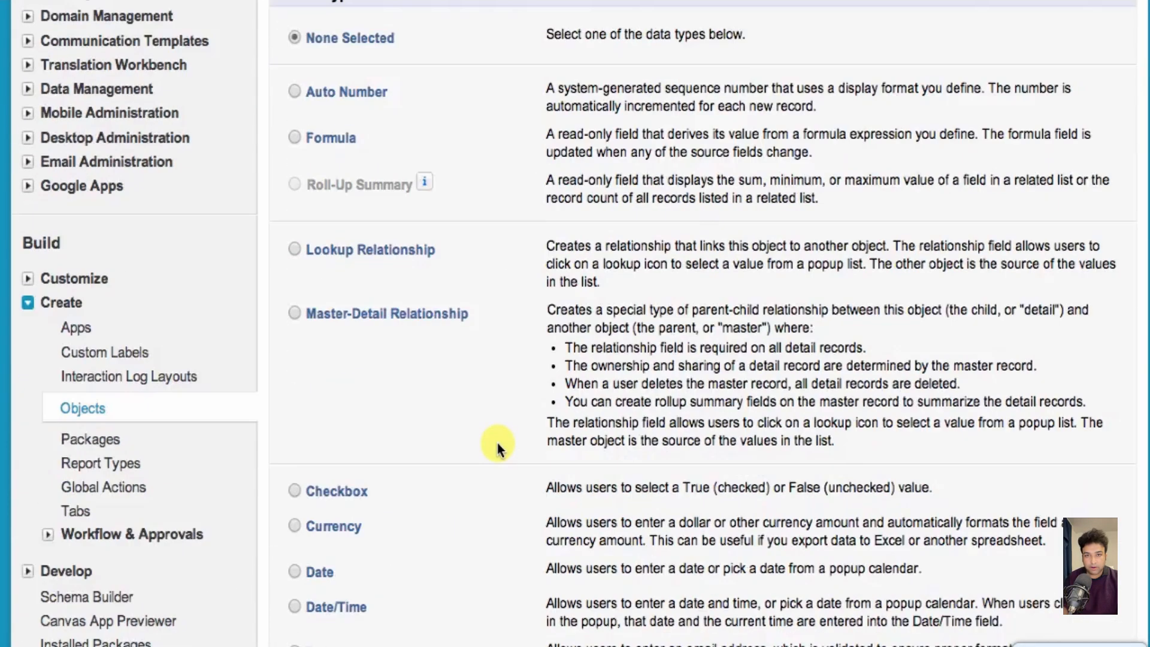
{"action": "scroll", "coordinate": [498, 446], "scroll_direction": "down", "scroll_amount": 2}
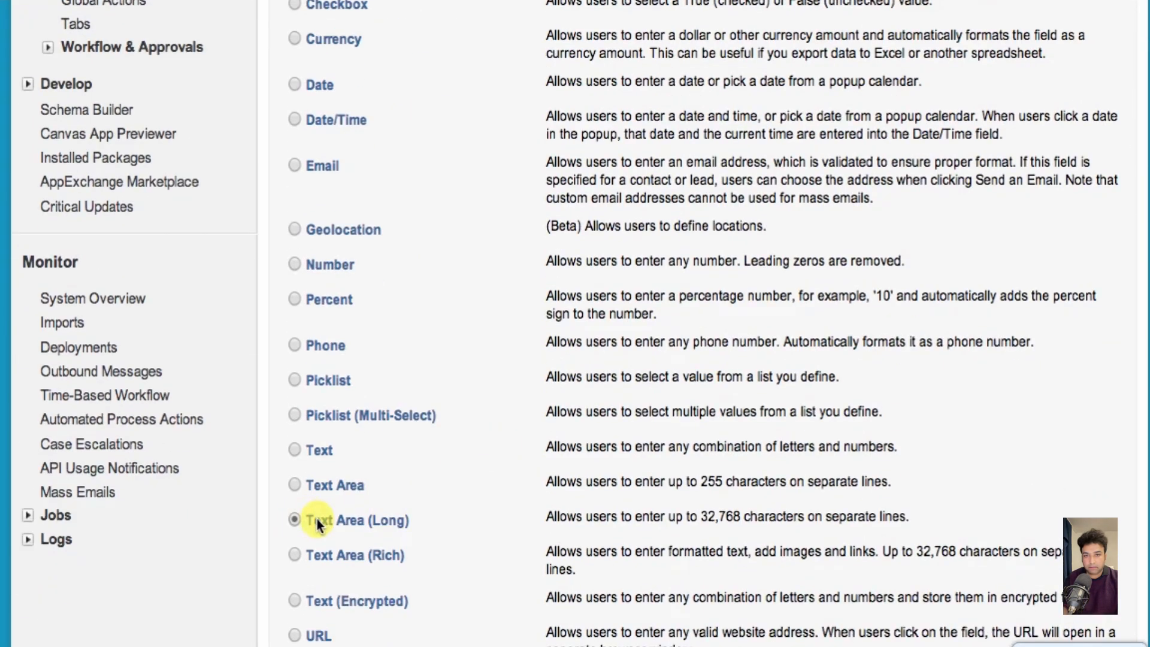
{"action": "scroll", "coordinate": [726, 504], "scroll_direction": "down", "scroll_amount": 2}
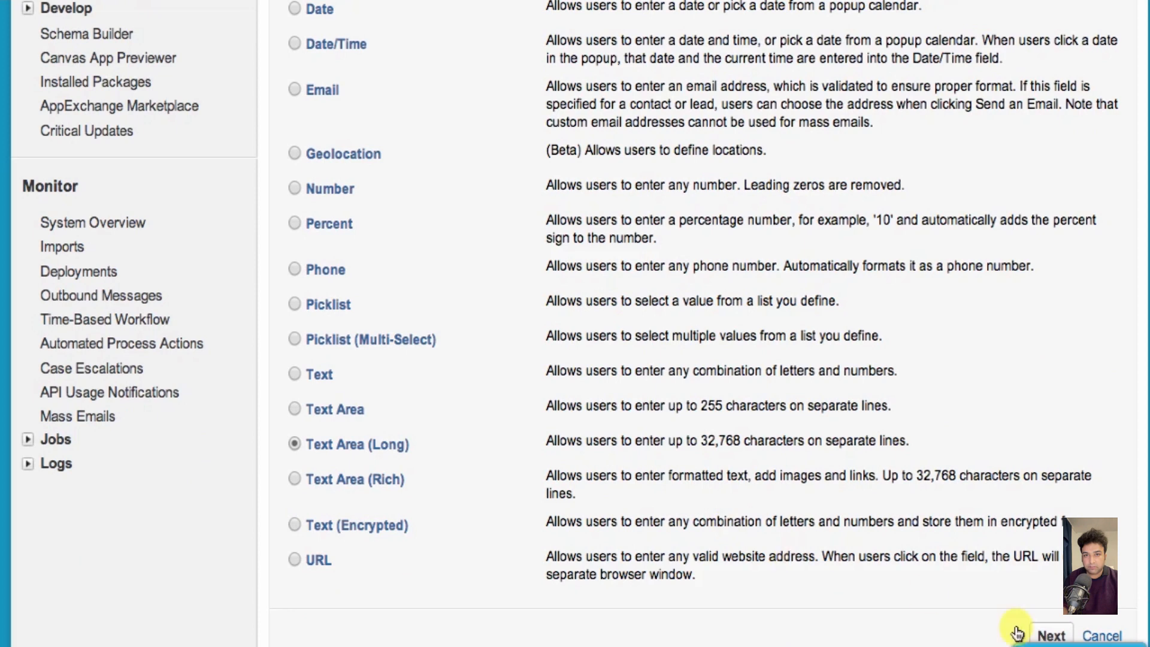
{"action": "left_click", "coordinate": [1050, 634]}
- Label the new field Job Responsibilities, leave its help text empty, and continue to the field-level security settings
{"action": "type", "text": "Job "}
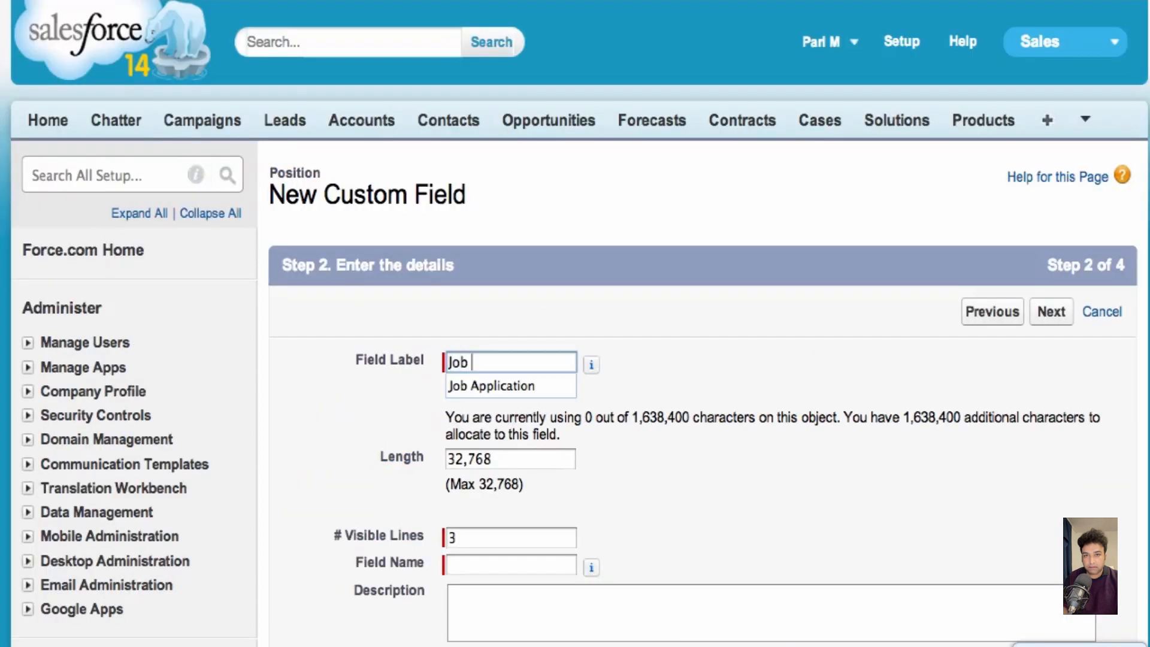
{"action": "type", "text": "Responsibilities"}
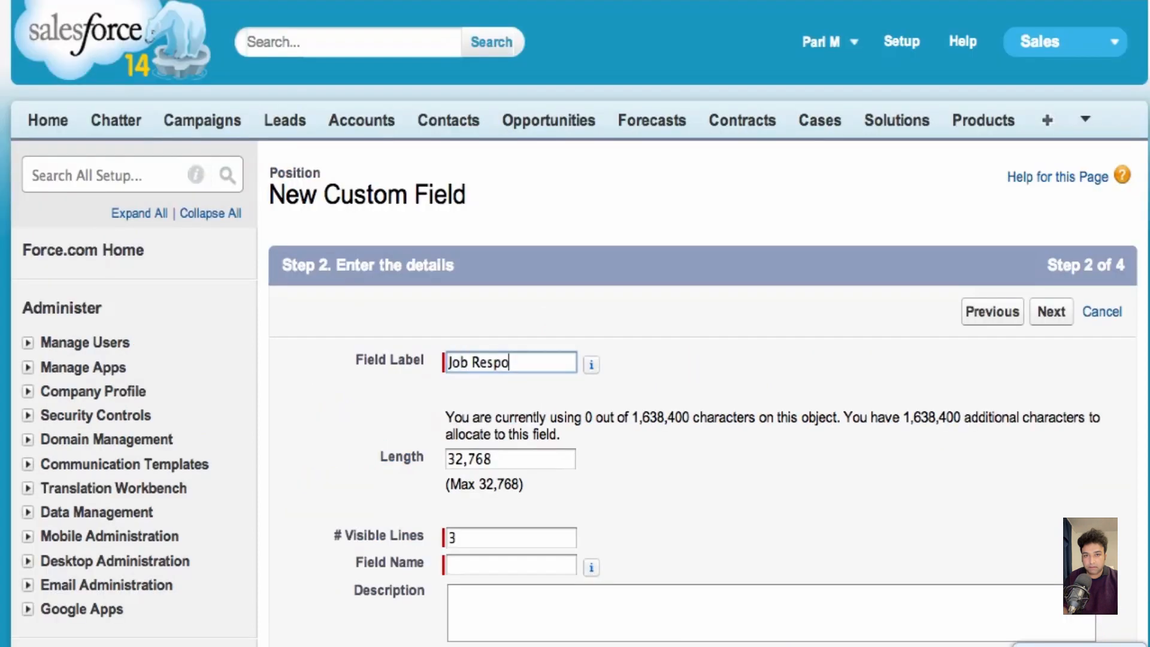
{"action": "key", "text": "Tab"}
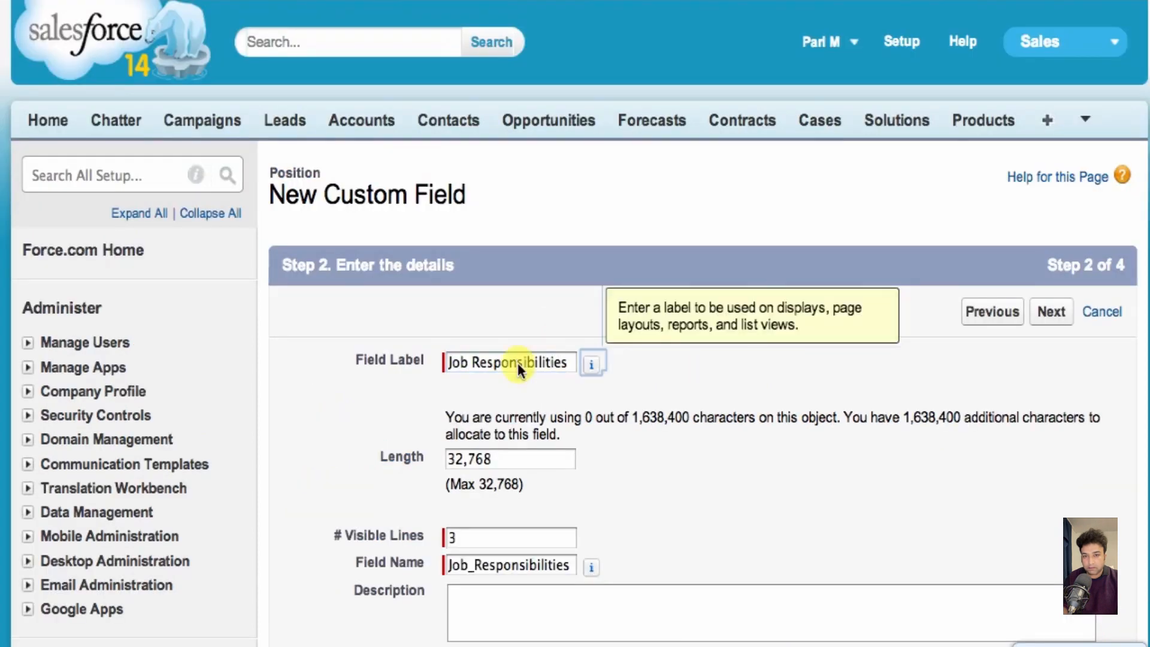
{"action": "scroll", "coordinate": [517, 361], "scroll_direction": "down", "scroll_amount": 5}
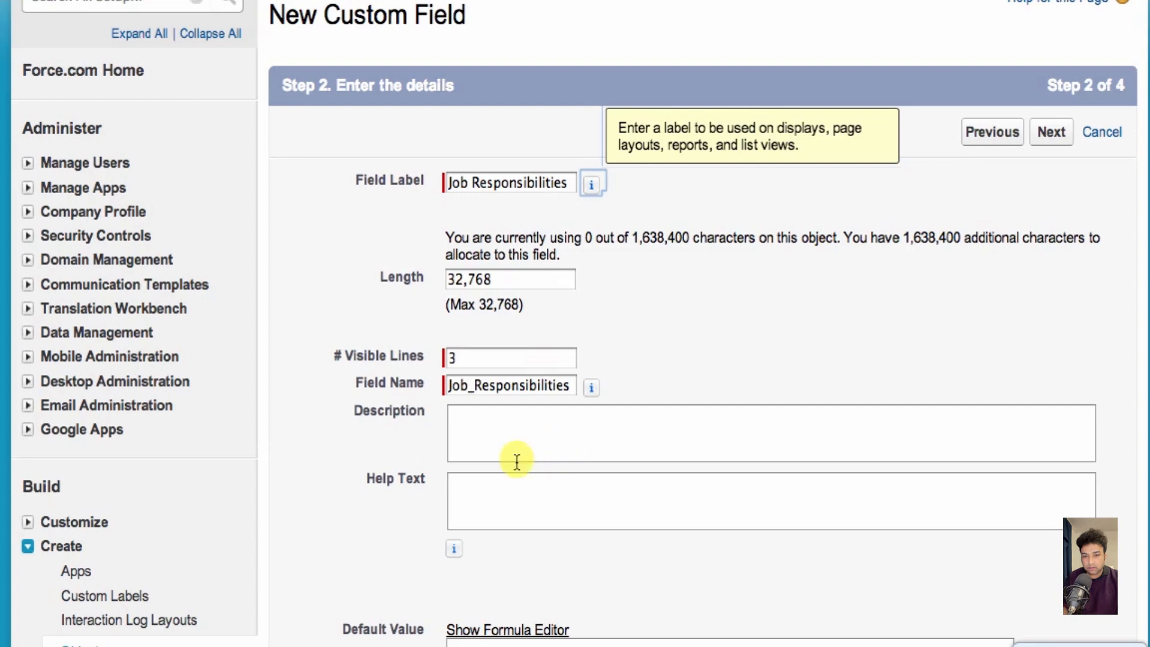
{"action": "left_click", "coordinate": [495, 488]}
{"action": "scroll", "coordinate": [496, 490], "scroll_direction": "down", "scroll_amount": 2}
{"action": "scroll", "coordinate": [495, 490], "scroll_direction": "down", "scroll_amount": 3}
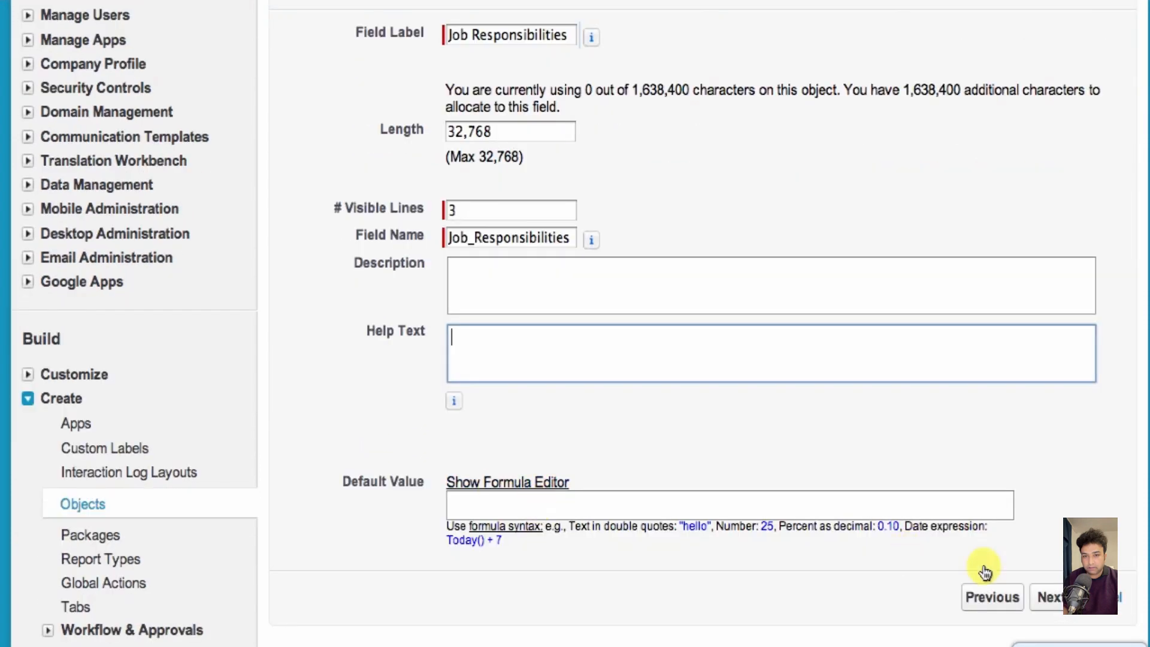
{"action": "left_click", "coordinate": [1050, 598]}
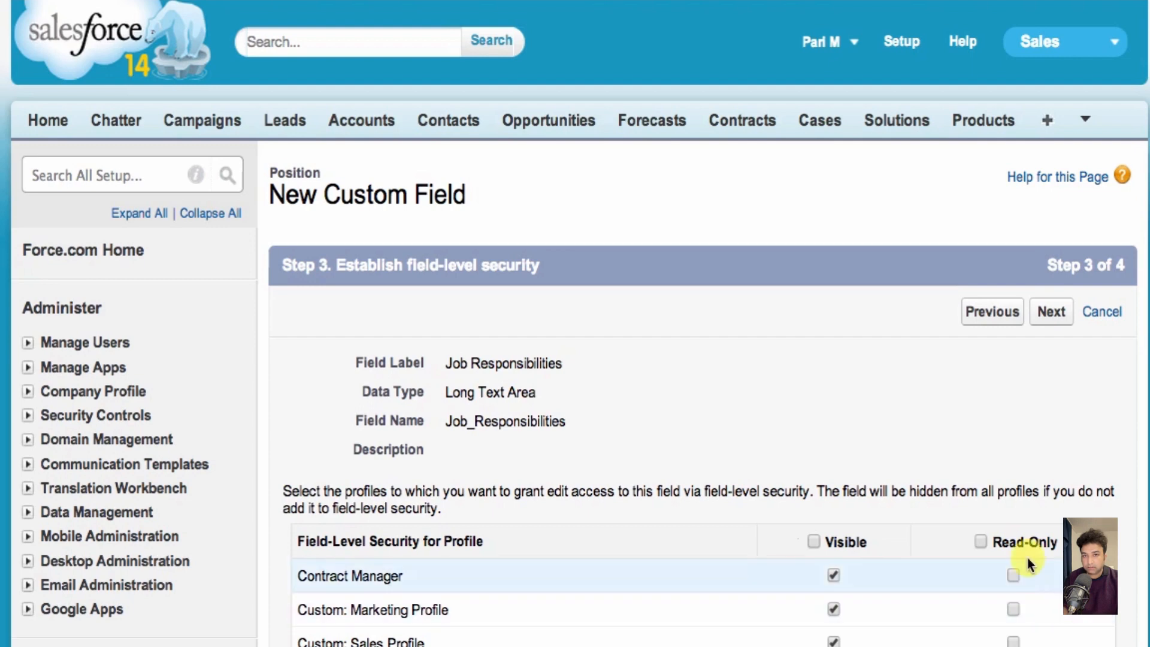
- Accept the default field-level security and Position Layout placement for Job Responsibilities, and save it while starting another custom field
{"action": "scroll", "coordinate": [1028, 484], "scroll_direction": "down", "scroll_amount": 1}
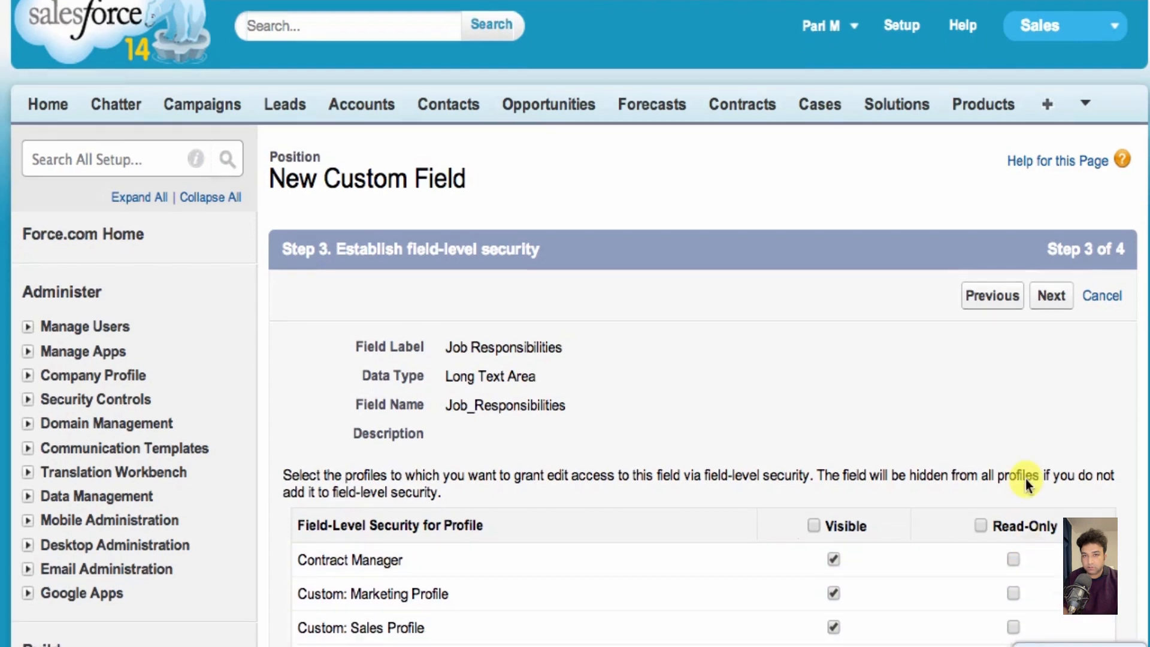
{"action": "scroll", "coordinate": [1026, 479], "scroll_direction": "down", "scroll_amount": 3}
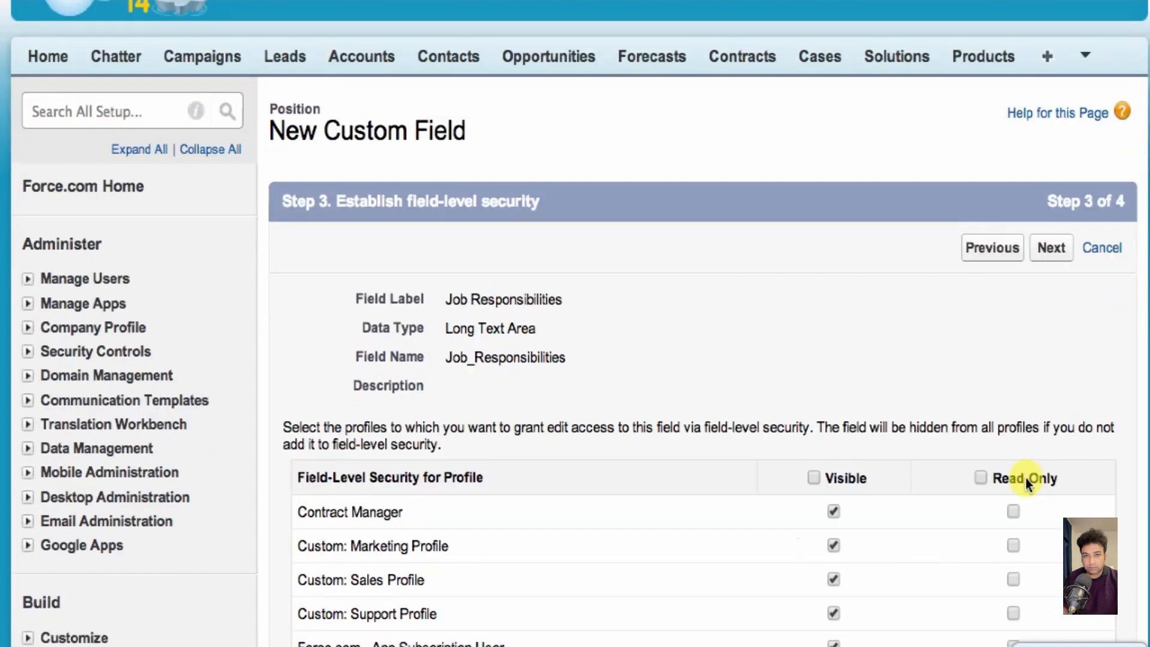
{"action": "scroll", "coordinate": [1026, 478], "scroll_direction": "down", "scroll_amount": 4}
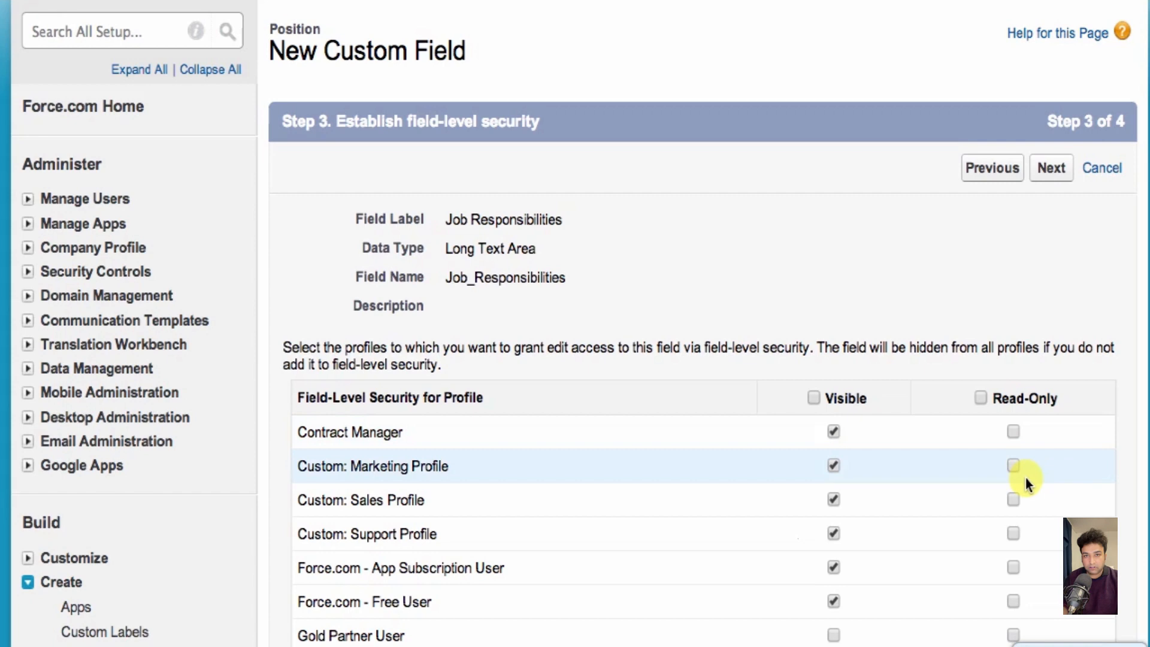
{"action": "scroll", "coordinate": [1026, 478], "scroll_direction": "down", "scroll_amount": 3}
{"action": "scroll", "coordinate": [1025, 478], "scroll_direction": "down", "scroll_amount": 2}
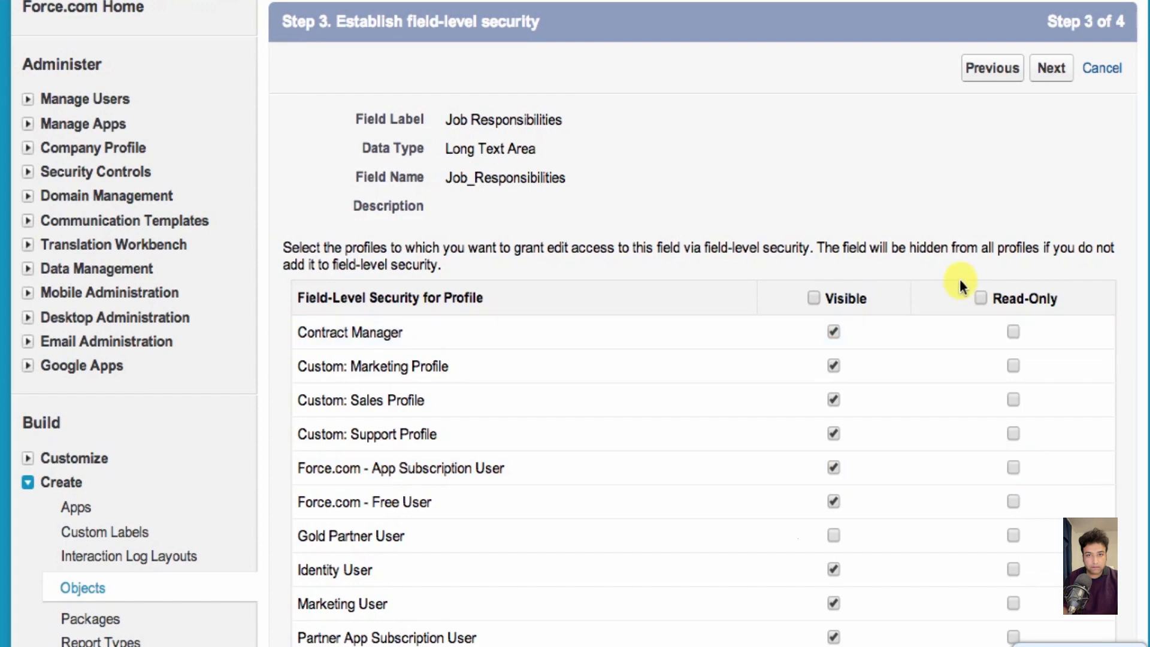
{"action": "scroll", "coordinate": [960, 279], "scroll_direction": "down", "scroll_amount": 1}
{"action": "scroll", "coordinate": [960, 284], "scroll_direction": "down", "scroll_amount": 3}
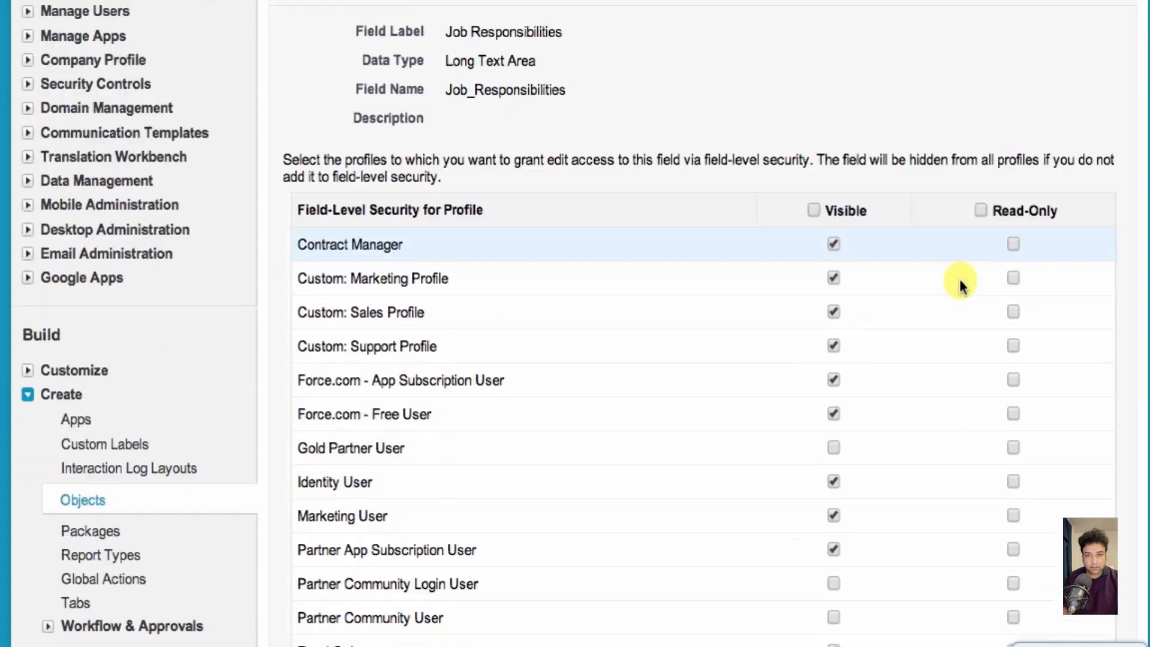
{"action": "scroll", "coordinate": [957, 303], "scroll_direction": "down", "scroll_amount": 3}
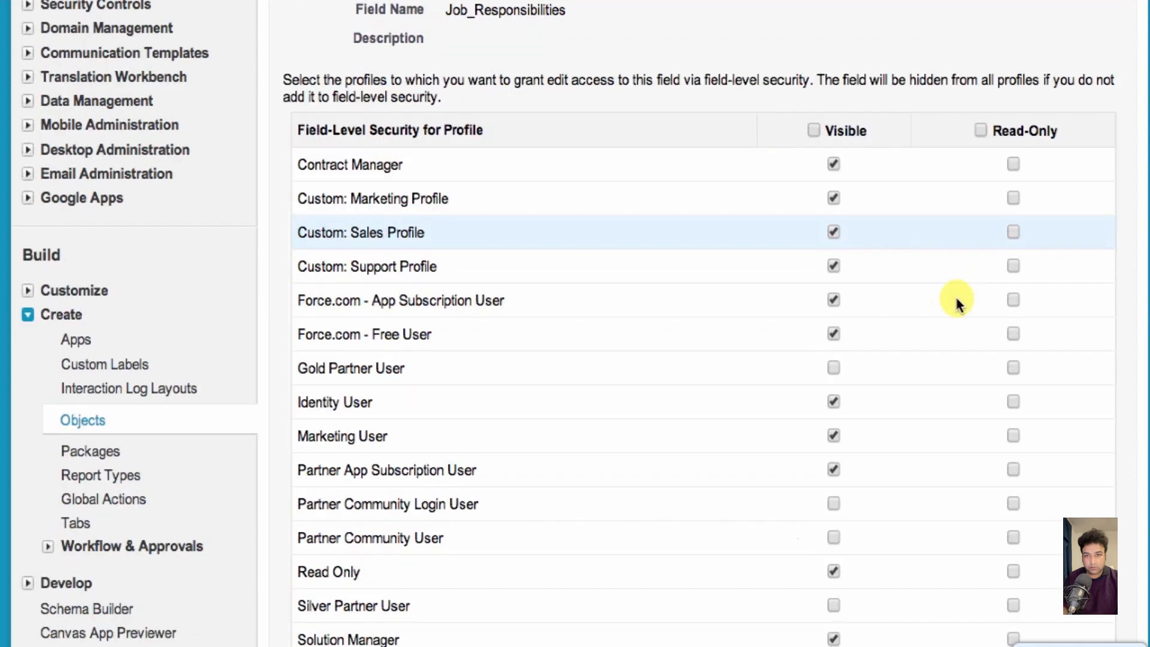
{"action": "scroll", "coordinate": [954, 296], "scroll_direction": "down", "scroll_amount": 9}
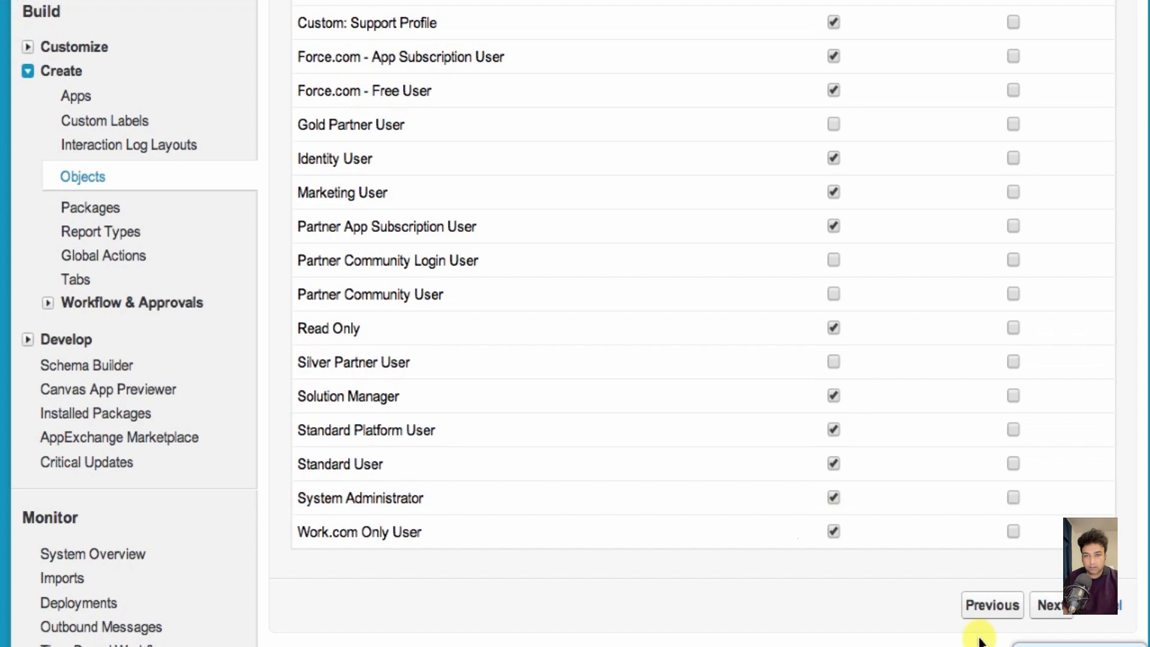
{"action": "left_click", "coordinate": [1059, 607]}
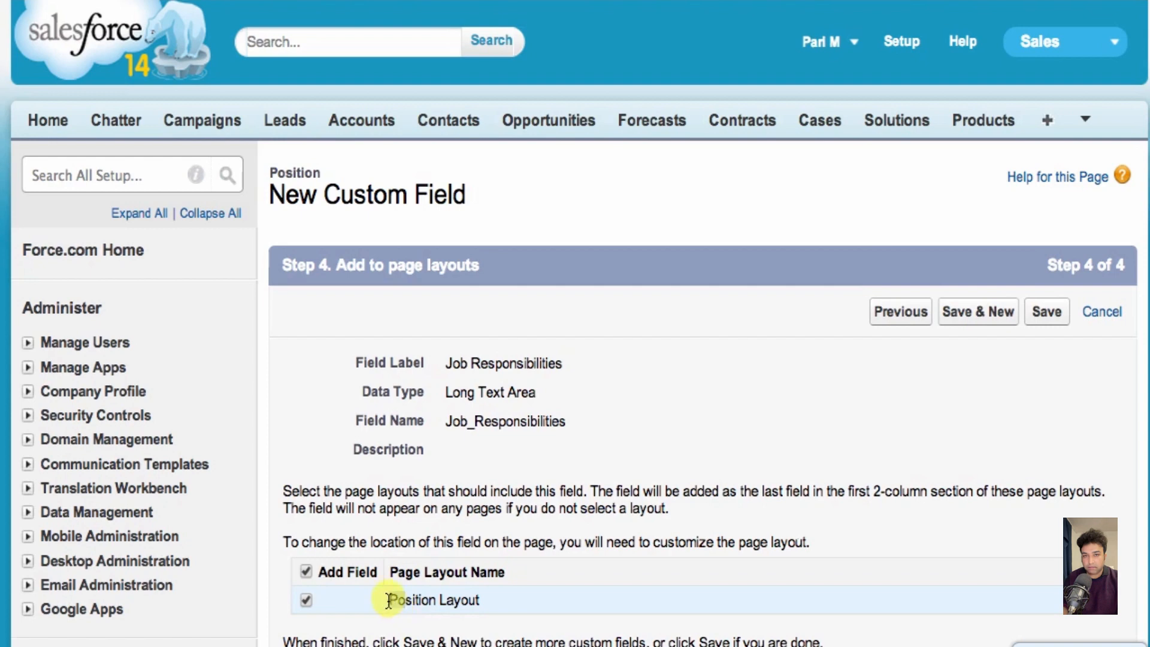
{"action": "left_click_drag", "start_coordinate": [388, 599], "coordinate": [473, 595]}
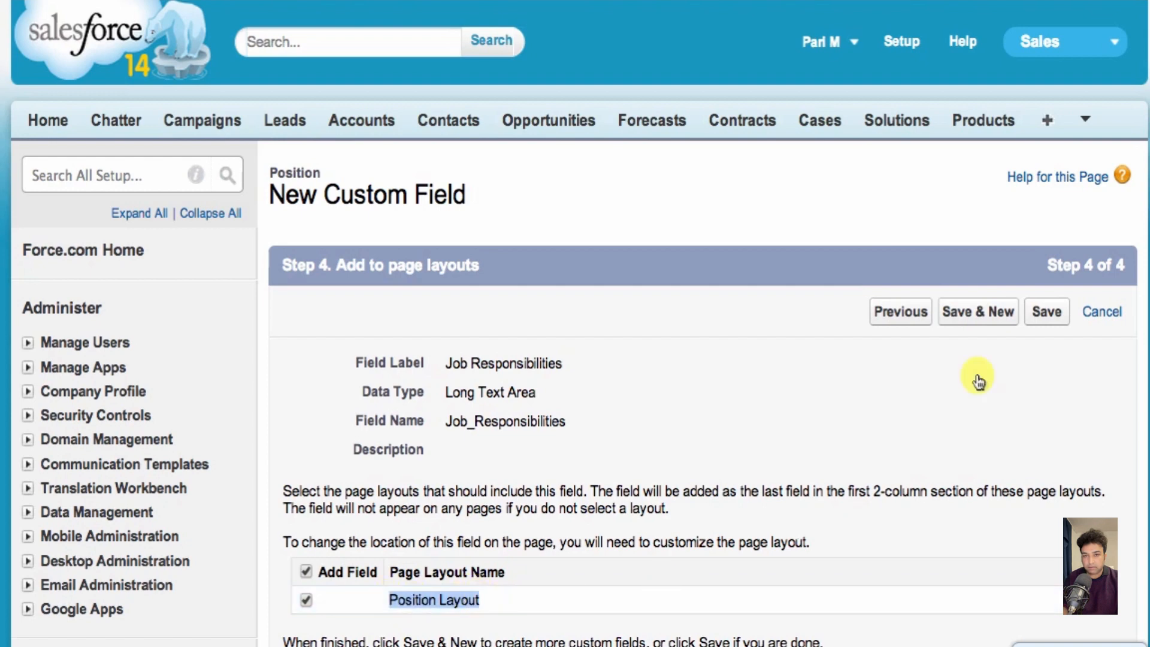
{"action": "left_click", "coordinate": [993, 312]}
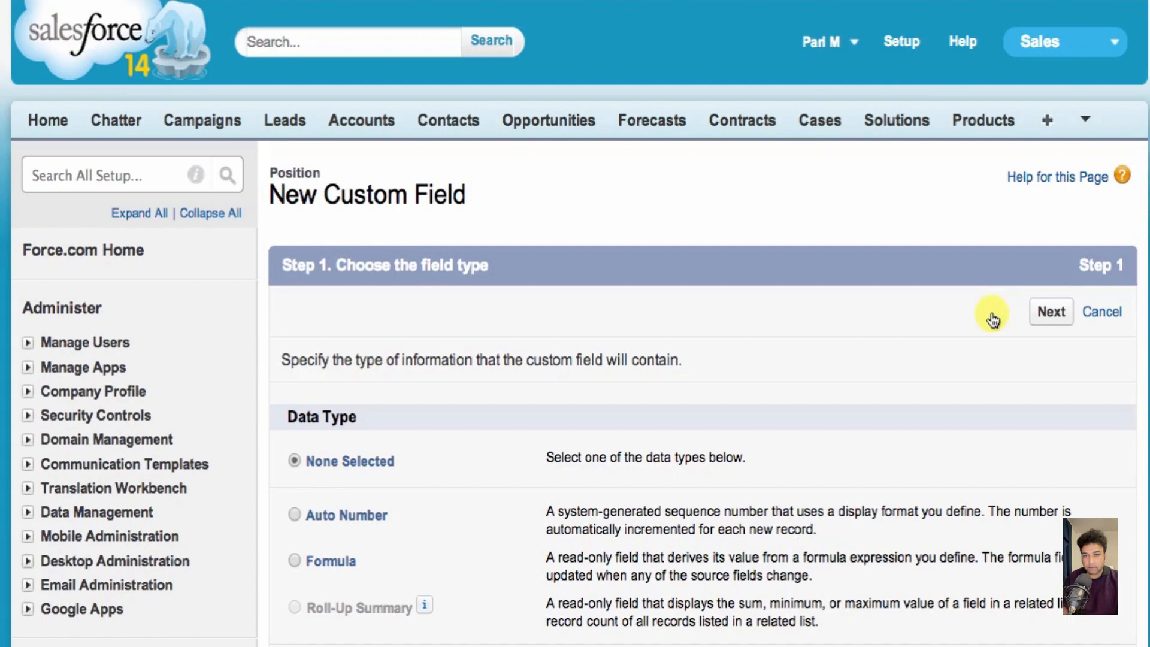
- Choose Picklist as the data type of the new Position field and continue to its details
{"action": "scroll", "coordinate": [930, 380], "scroll_direction": "down", "scroll_amount": 3}
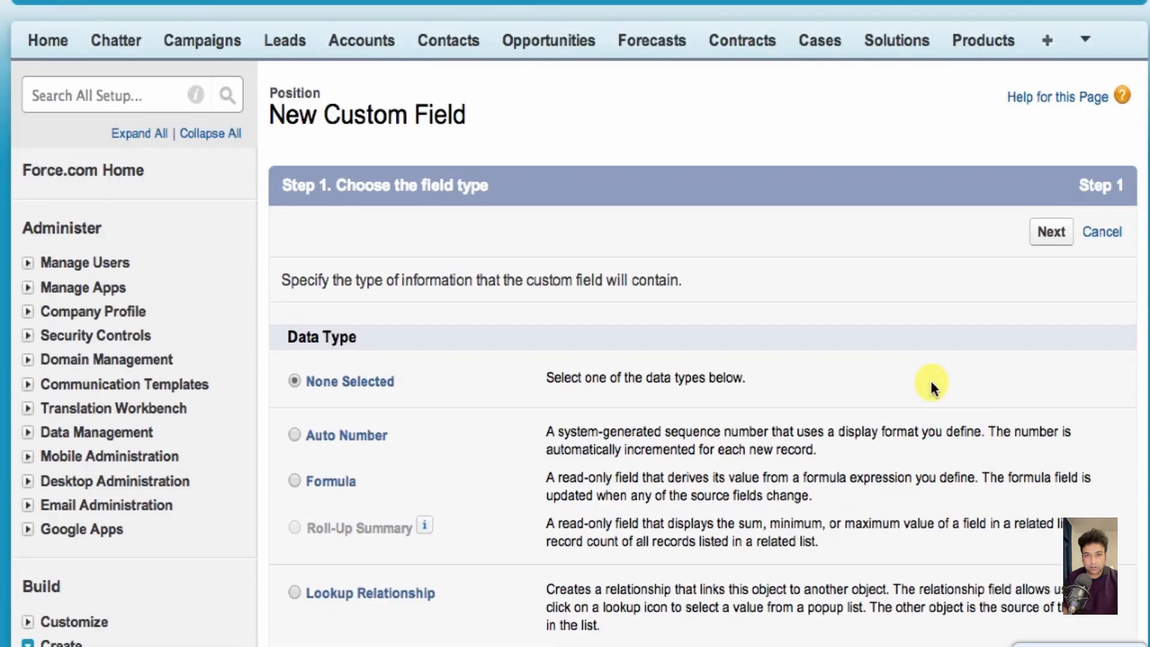
{"action": "scroll", "coordinate": [930, 379], "scroll_direction": "down", "scroll_amount": 15}
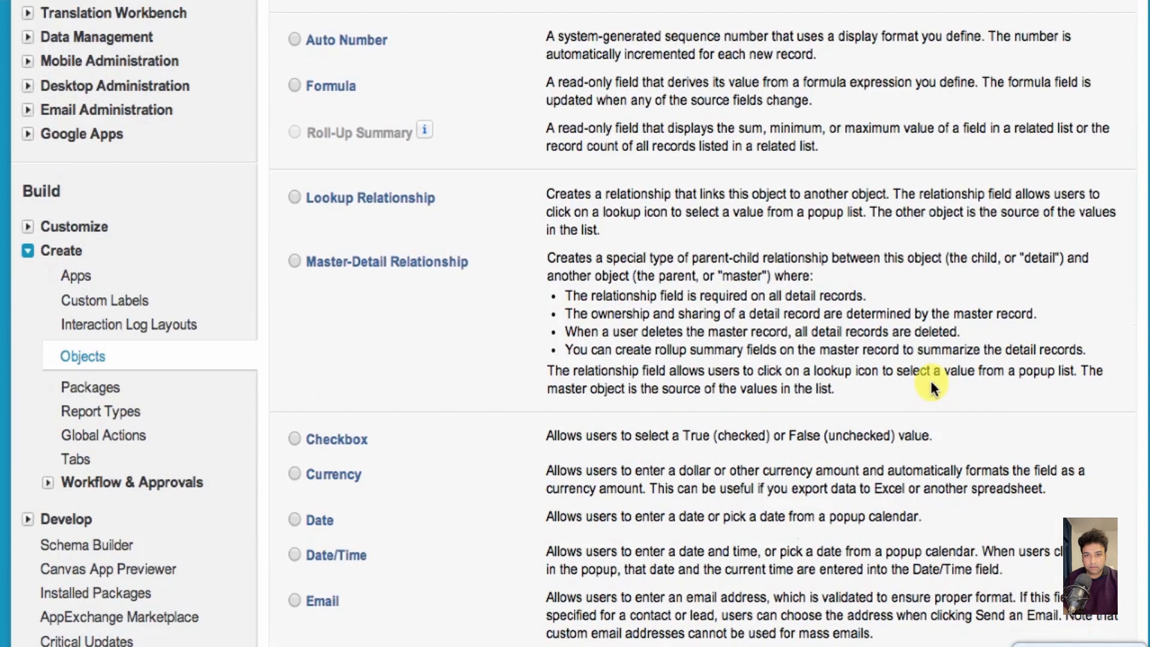
{"action": "scroll", "coordinate": [932, 387], "scroll_direction": "down", "scroll_amount": 6}
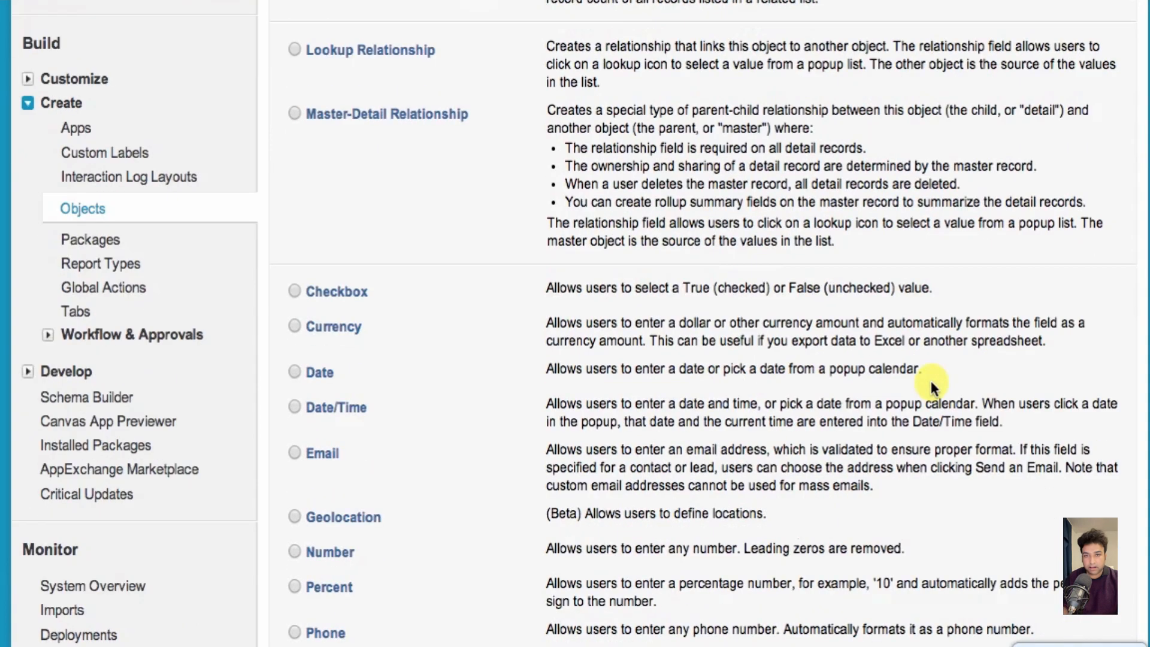
{"action": "scroll", "coordinate": [520, 570], "scroll_direction": "down", "scroll_amount": 3}
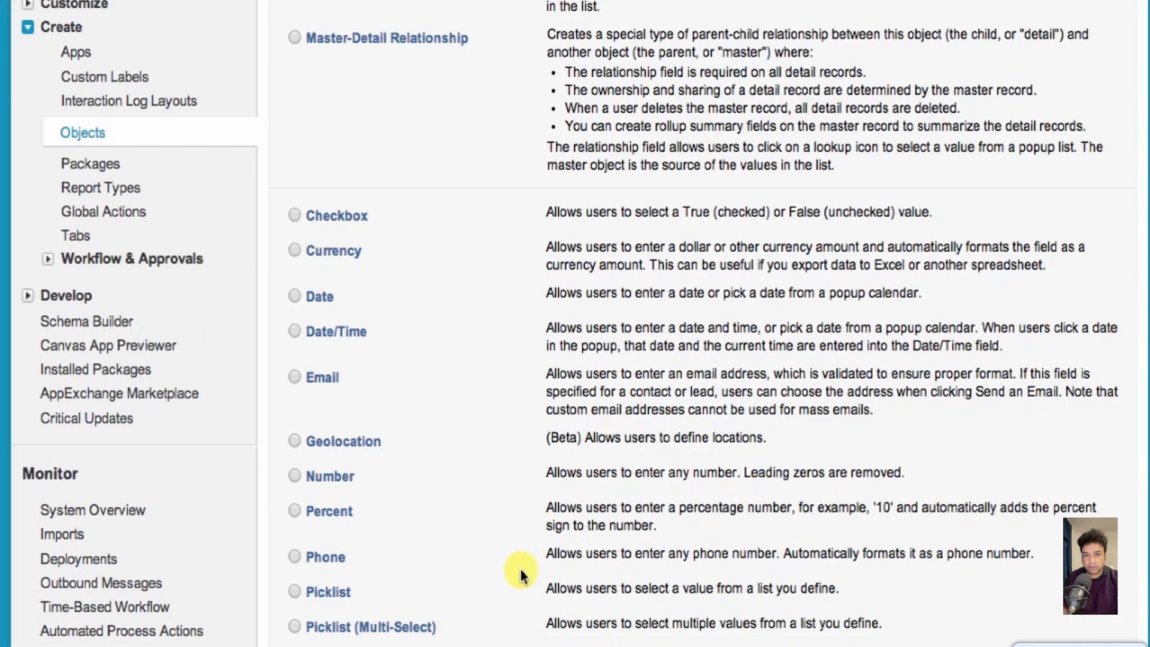
{"action": "left_click", "coordinate": [294, 592]}
{"action": "scroll", "coordinate": [839, 509], "scroll_direction": "down", "scroll_amount": 6}
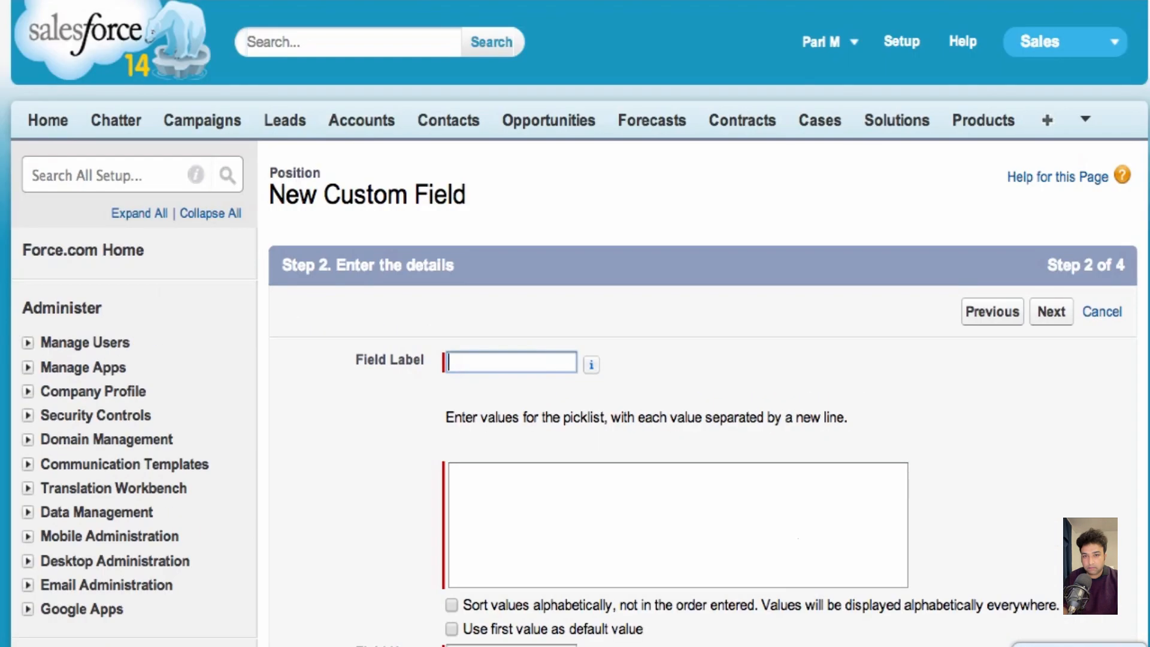
- Label the picklist field Functional Area and enter the values Sales, Marketing, IT and Misc on separate lines
{"action": "type", "text": "Functional Area"}
{"action": "left_click", "coordinate": [495, 468]}
{"action": "type", "text": "Sales"}
{"action": "key", "text": "Return"}
{"action": "type", "text": "Marketing"}
{"action": "key", "text": "Return"}
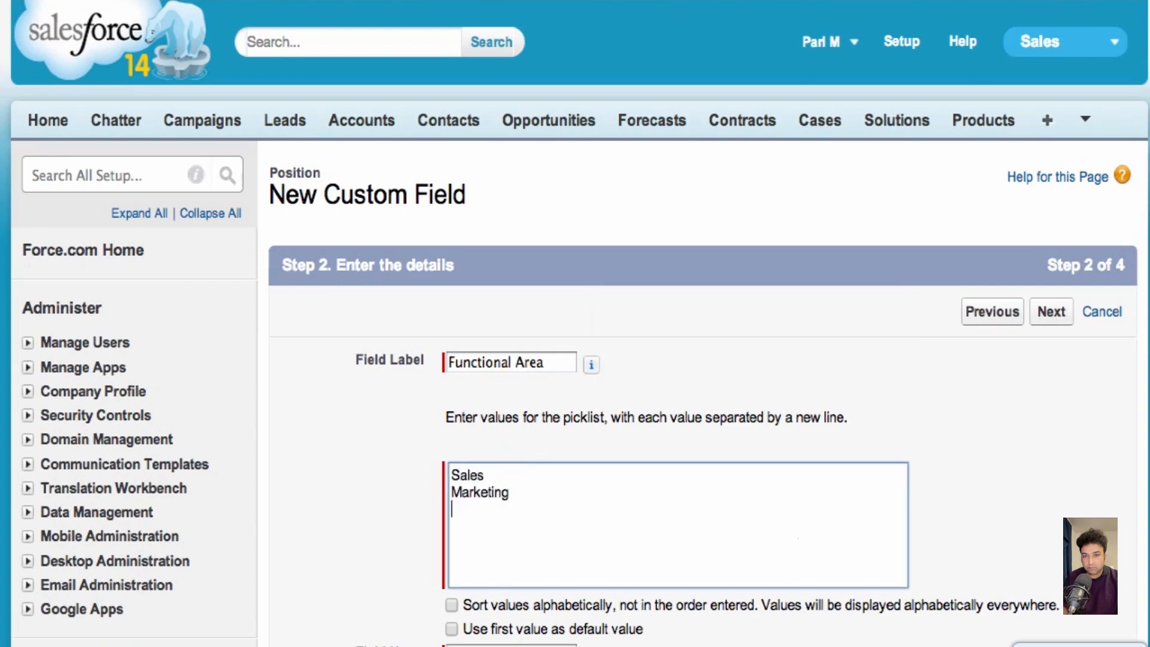
{"action": "type", "text": "IT"}
{"action": "key", "text": "Return"}
{"action": "type", "text": "Misc"}
- Keep the default field-level security and Position Layout placement for the Functional Area field, and save it
{"action": "scroll", "coordinate": [667, 531], "scroll_direction": "down", "scroll_amount": 3}
{"action": "scroll", "coordinate": [836, 525], "scroll_direction": "down", "scroll_amount": 3}
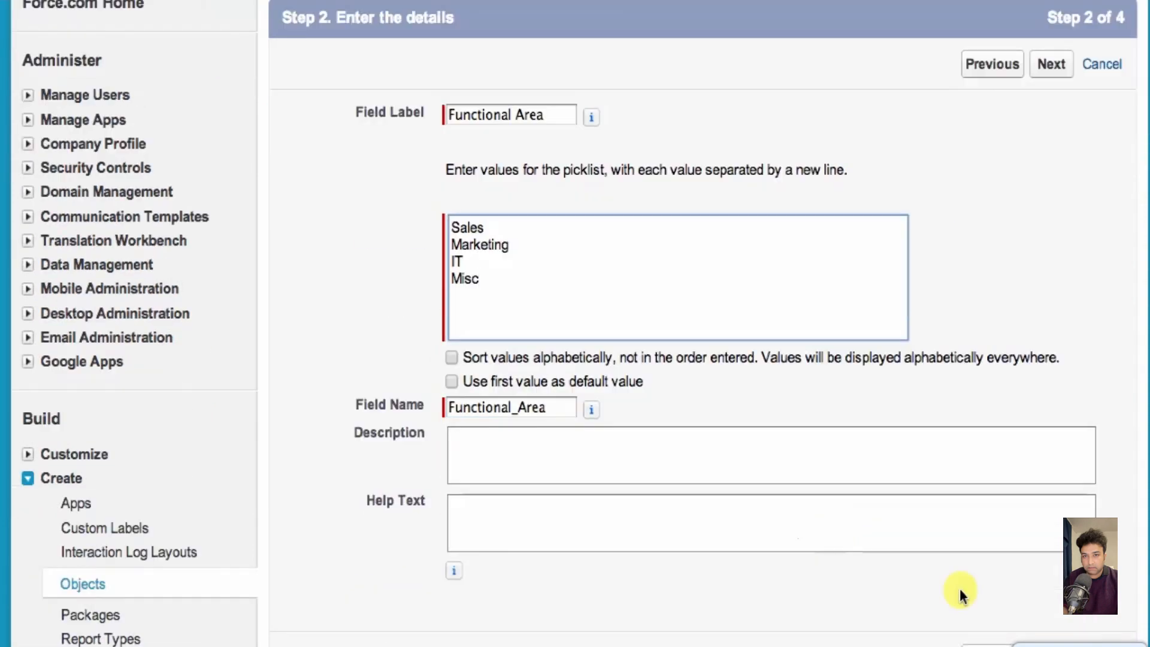
{"action": "scroll", "coordinate": [971, 592], "scroll_direction": "down", "scroll_amount": 1}
{"action": "left_click", "coordinate": [1052, 617]}
{"action": "scroll", "coordinate": [864, 395], "scroll_direction": "down", "scroll_amount": 10}
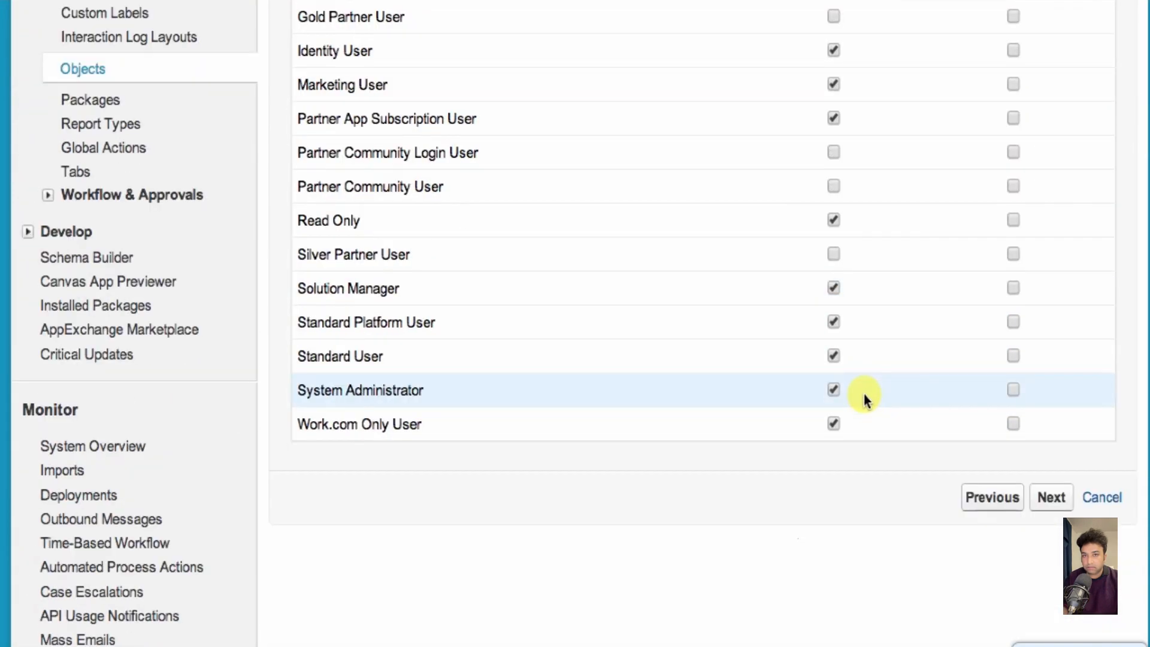
{"action": "left_click", "coordinate": [1048, 503]}
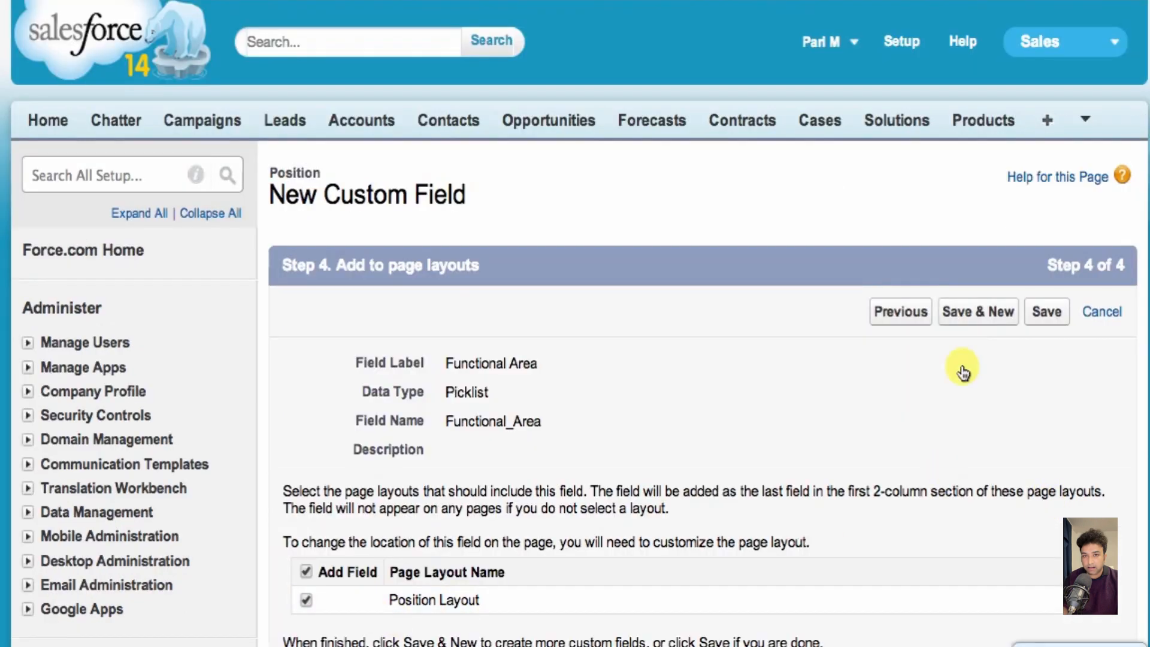
{"action": "left_click", "coordinate": [1048, 312]}
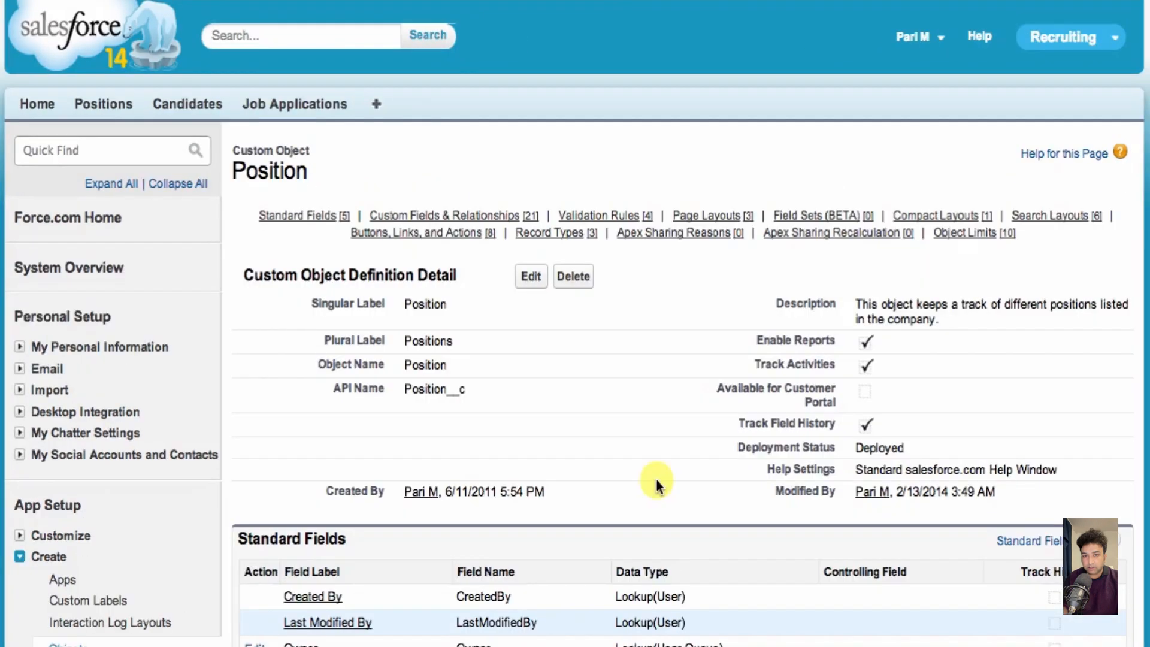
- Examine the Position object's standard fields and its custom fields with their data types and history tracking
{"action": "scroll", "coordinate": [656, 480], "scroll_direction": "down", "scroll_amount": 7}
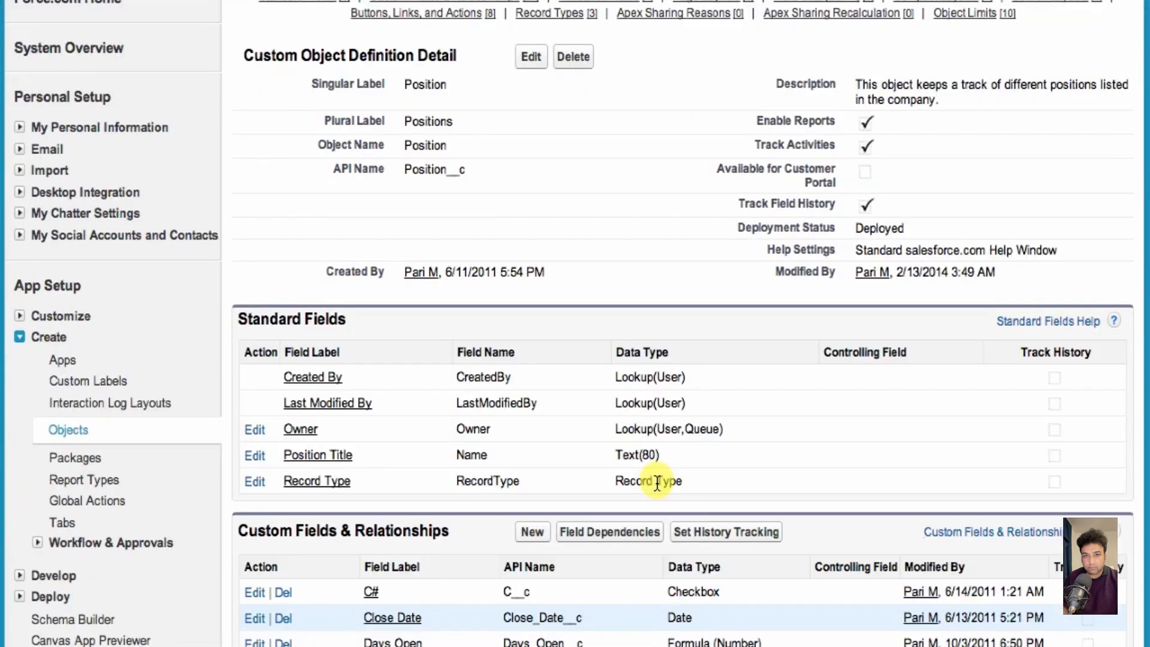
{"action": "scroll", "coordinate": [657, 483], "scroll_direction": "down", "scroll_amount": 5}
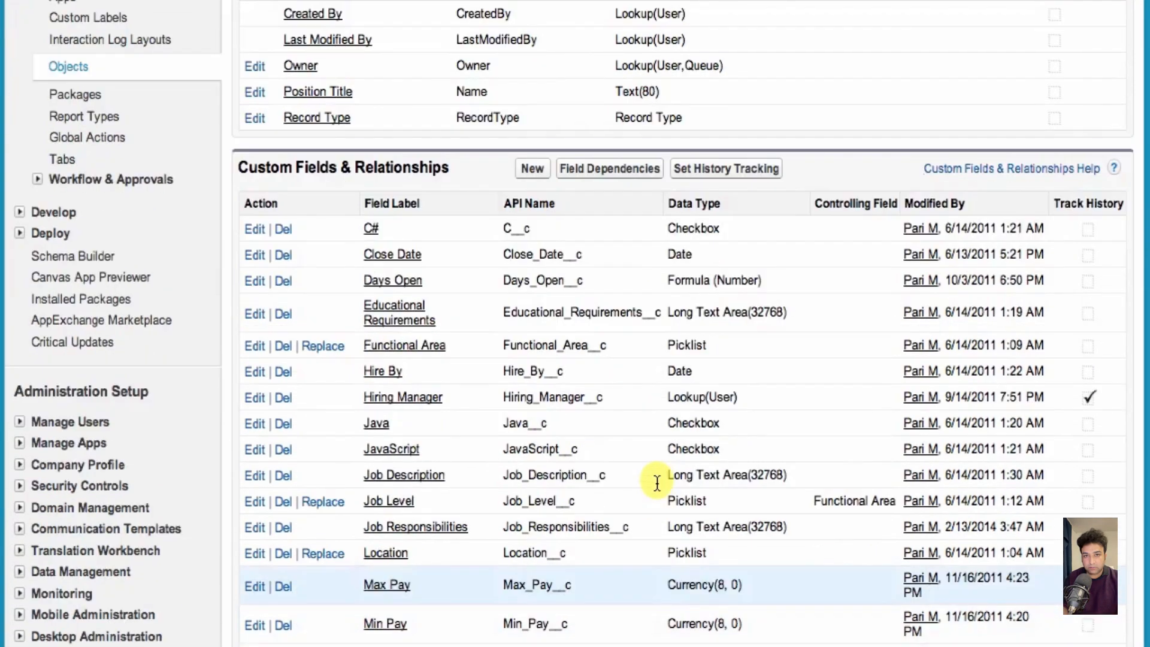
{"action": "scroll", "coordinate": [657, 485], "scroll_direction": "down", "scroll_amount": 2}
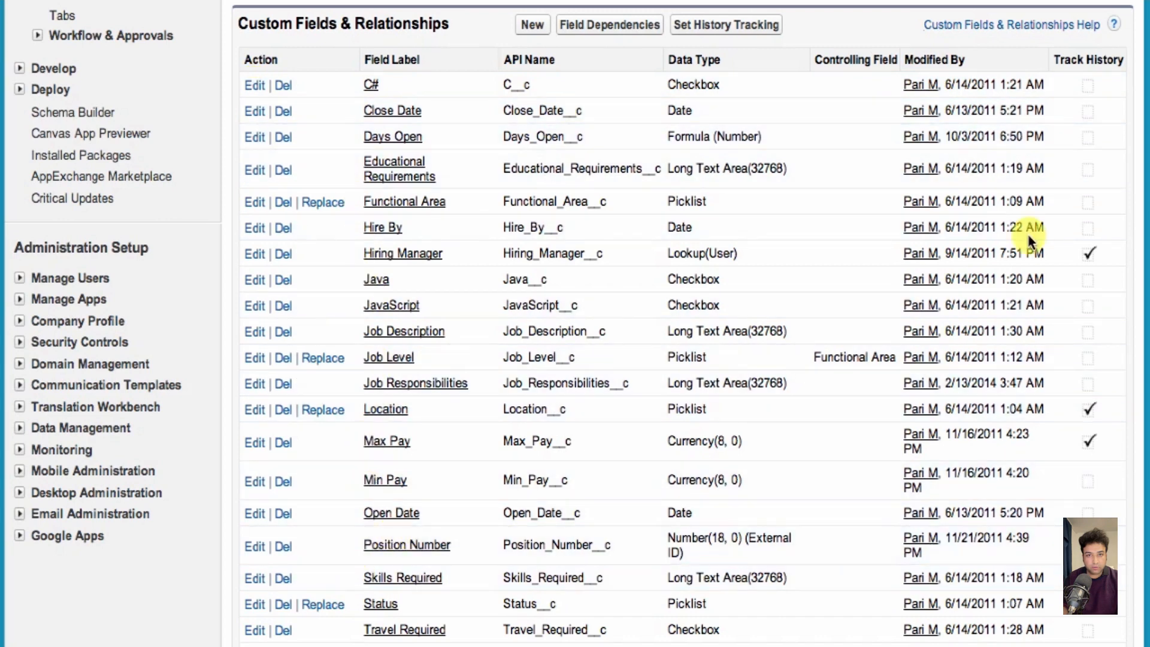
{"action": "scroll", "coordinate": [646, 598], "scroll_direction": "down", "scroll_amount": 1}
{"action": "scroll", "coordinate": [642, 589], "scroll_direction": "up", "scroll_amount": 1}
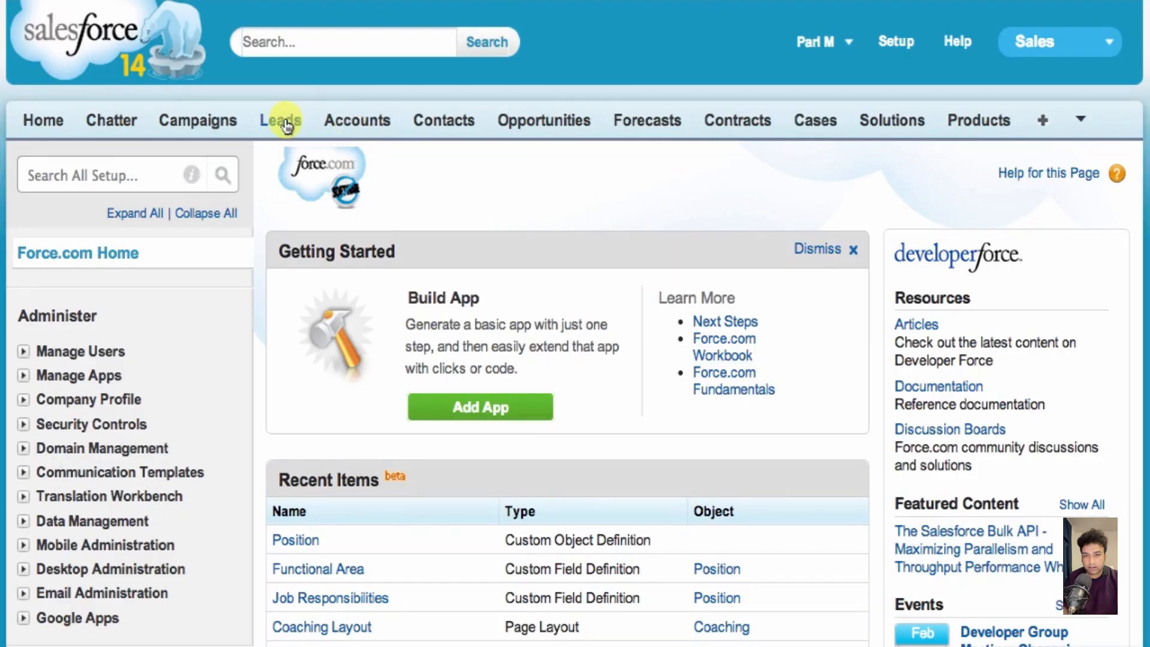
- View the blank new lead form in Leads and return to the setup home page
{"action": "left_click", "coordinate": [287, 122]}
{"action": "left_click", "coordinate": [551, 308]}
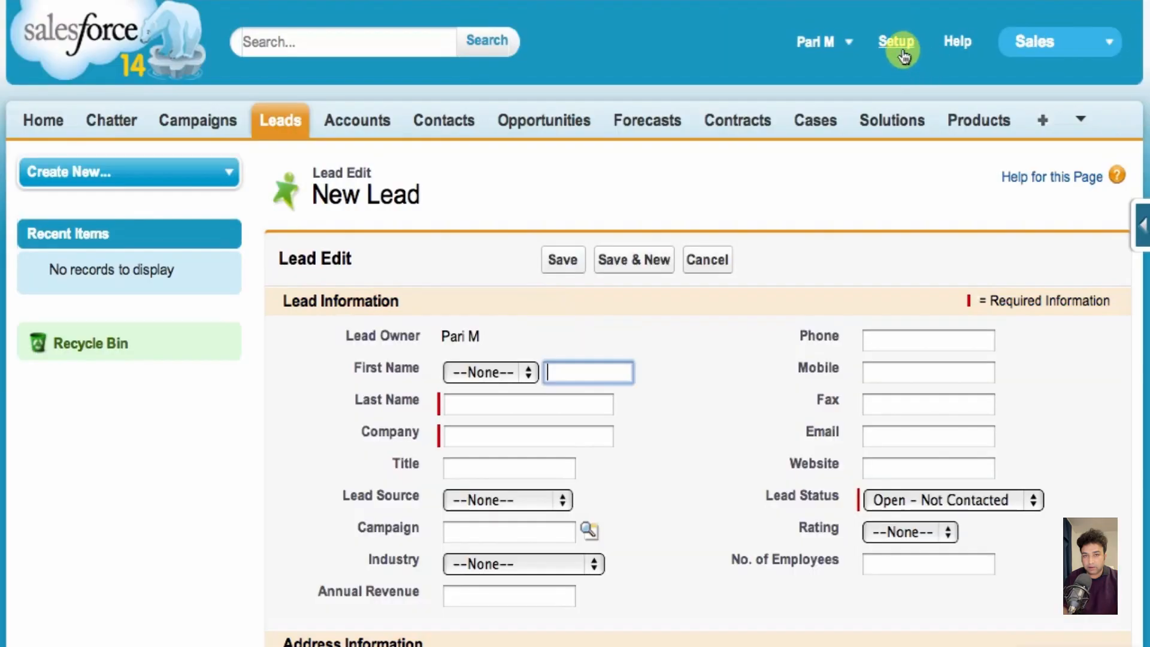
{"action": "left_click", "coordinate": [903, 51]}
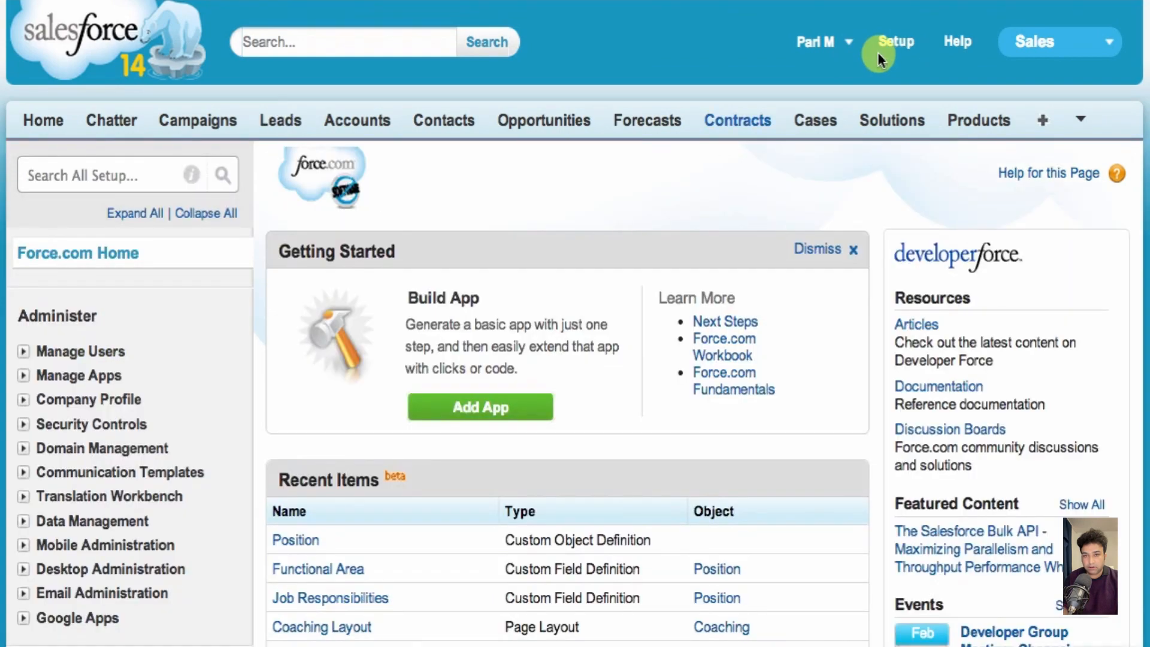
- Start a new custom object tab for the Position object, choose its tab style, and continue to the profile visibility settings
{"action": "scroll", "coordinate": [298, 419], "scroll_direction": "down", "scroll_amount": 5}
{"action": "left_click", "coordinate": [22, 455]}
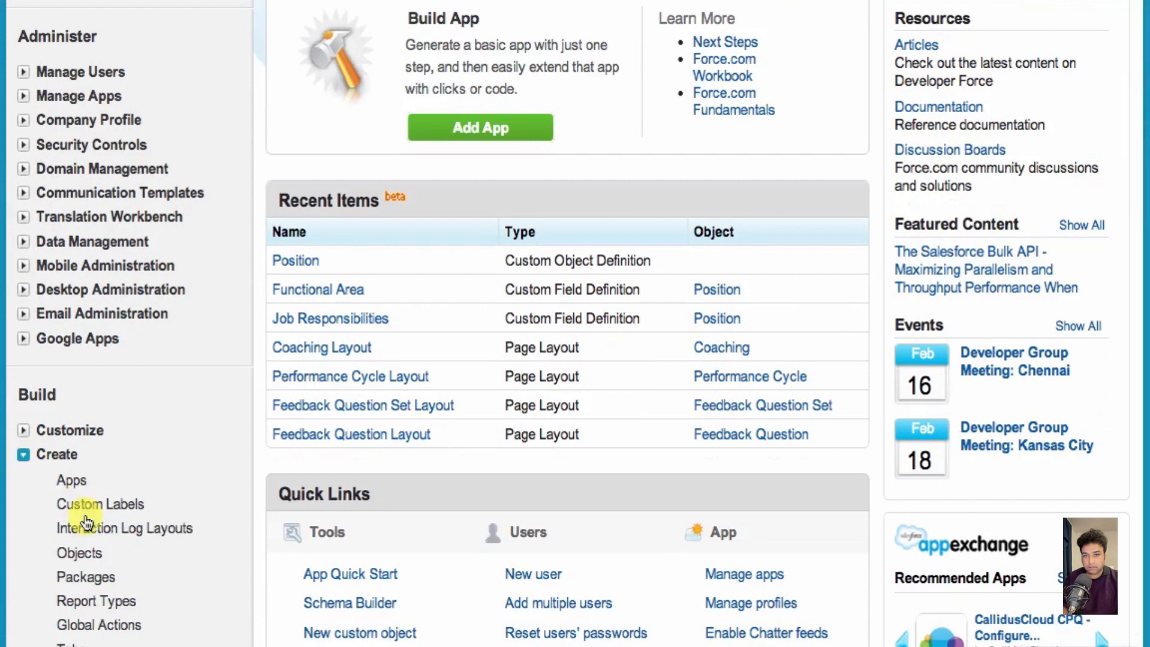
{"action": "left_click", "coordinate": [71, 642]}
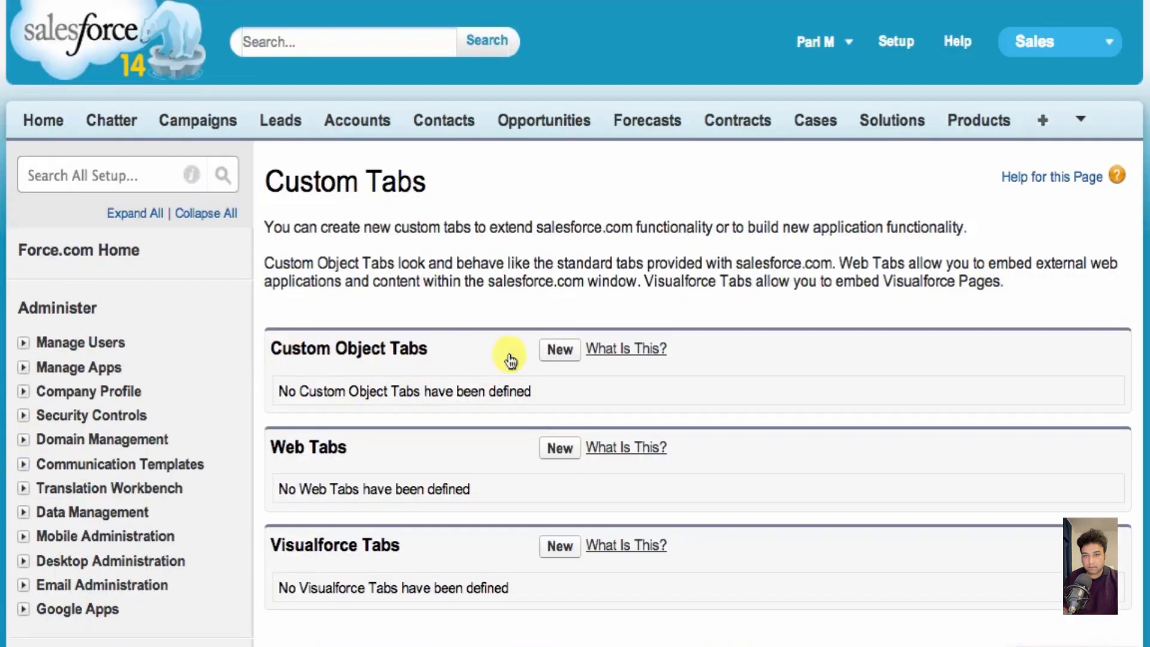
{"action": "left_click", "coordinate": [558, 353]}
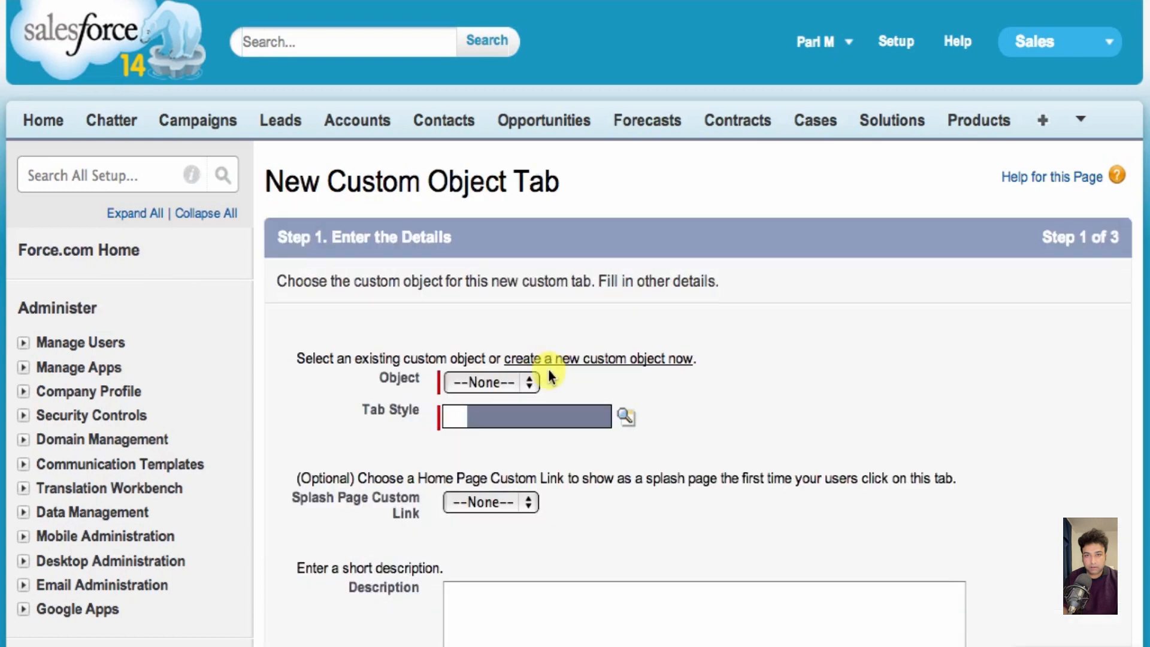
{"action": "left_click", "coordinate": [530, 382]}
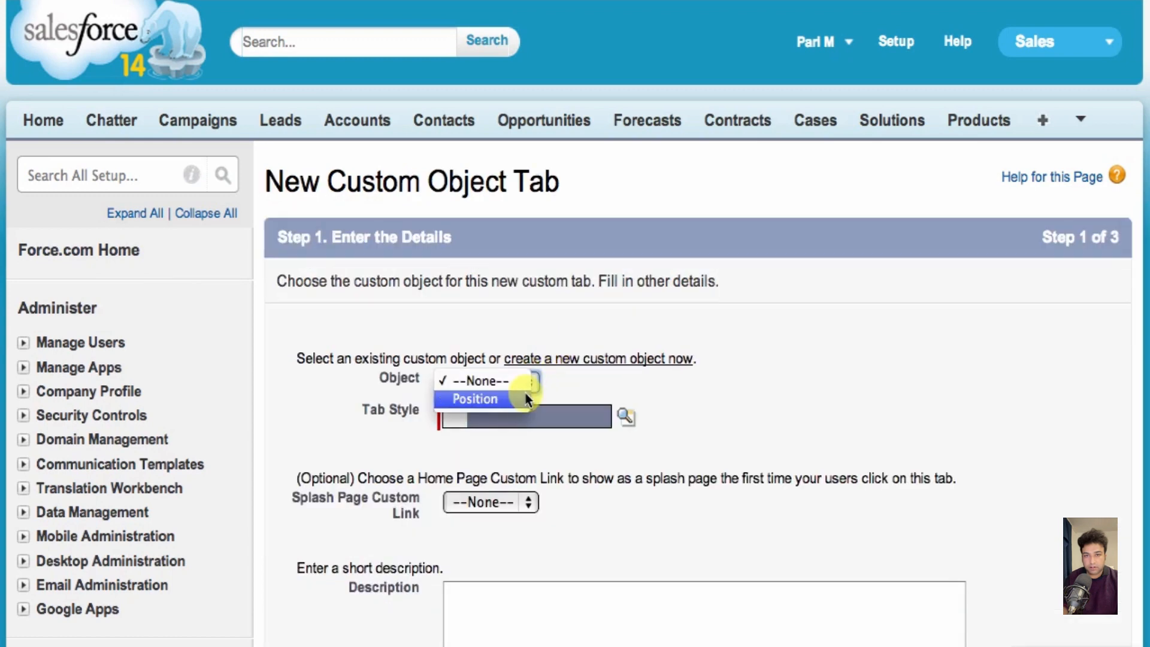
{"action": "left_click", "coordinate": [517, 398]}
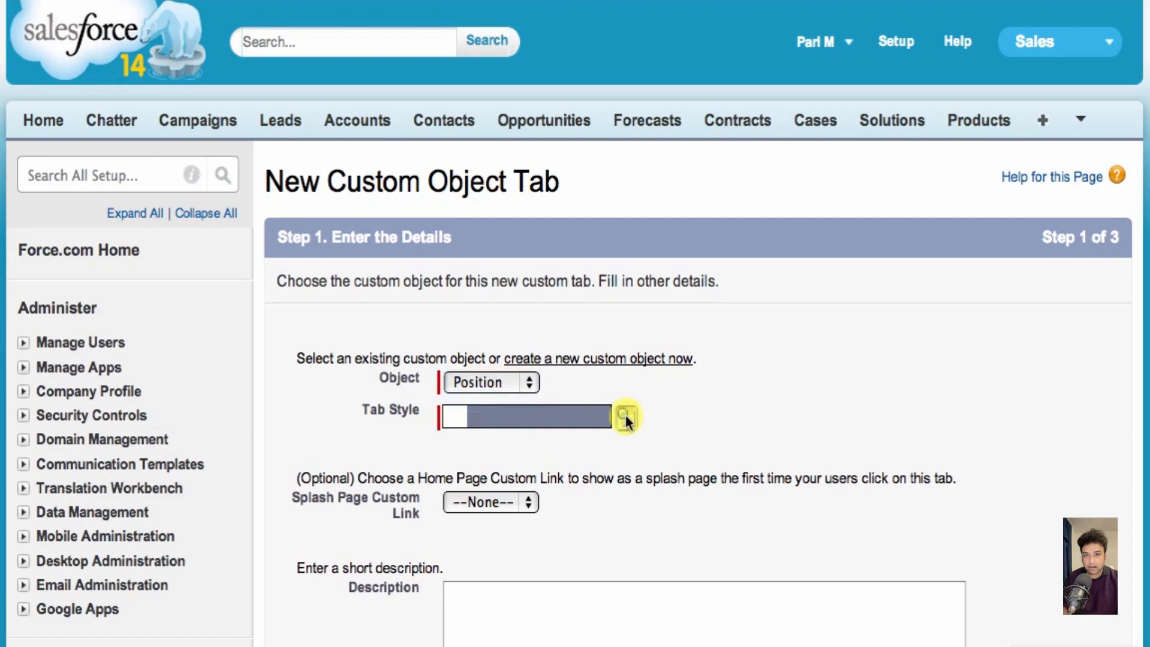
{"action": "left_click", "coordinate": [625, 415]}
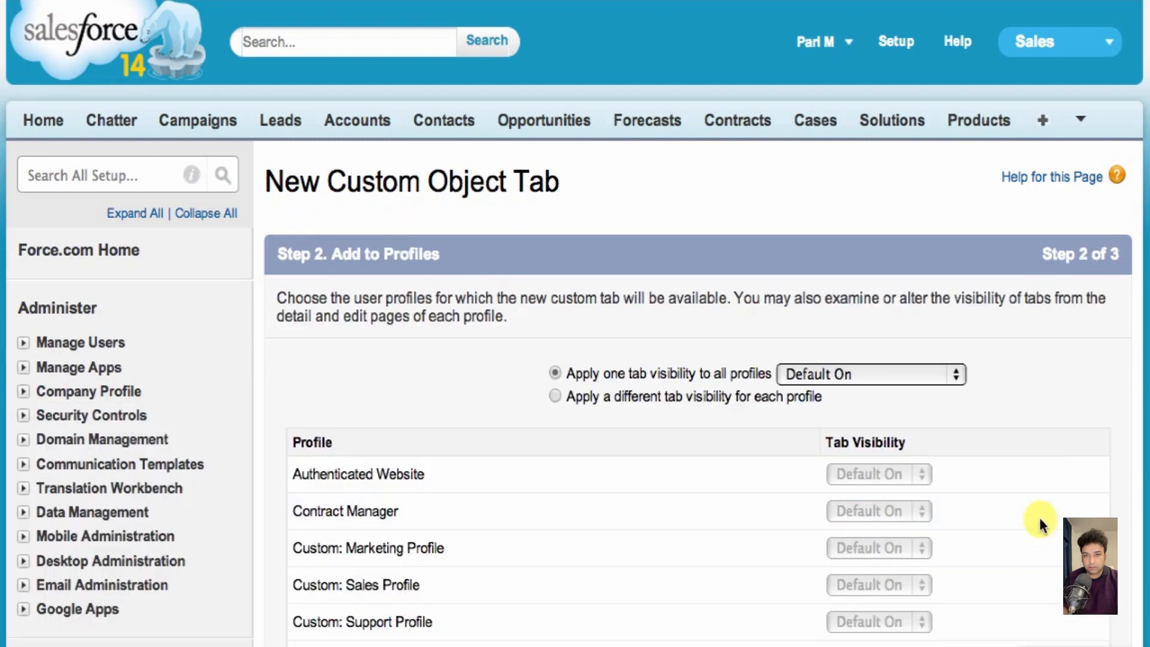
- Keep the Positions tab's visibility at Default On for all profiles and continue to the custom app settings
{"action": "scroll", "coordinate": [1052, 438], "scroll_direction": "down", "scroll_amount": 5}
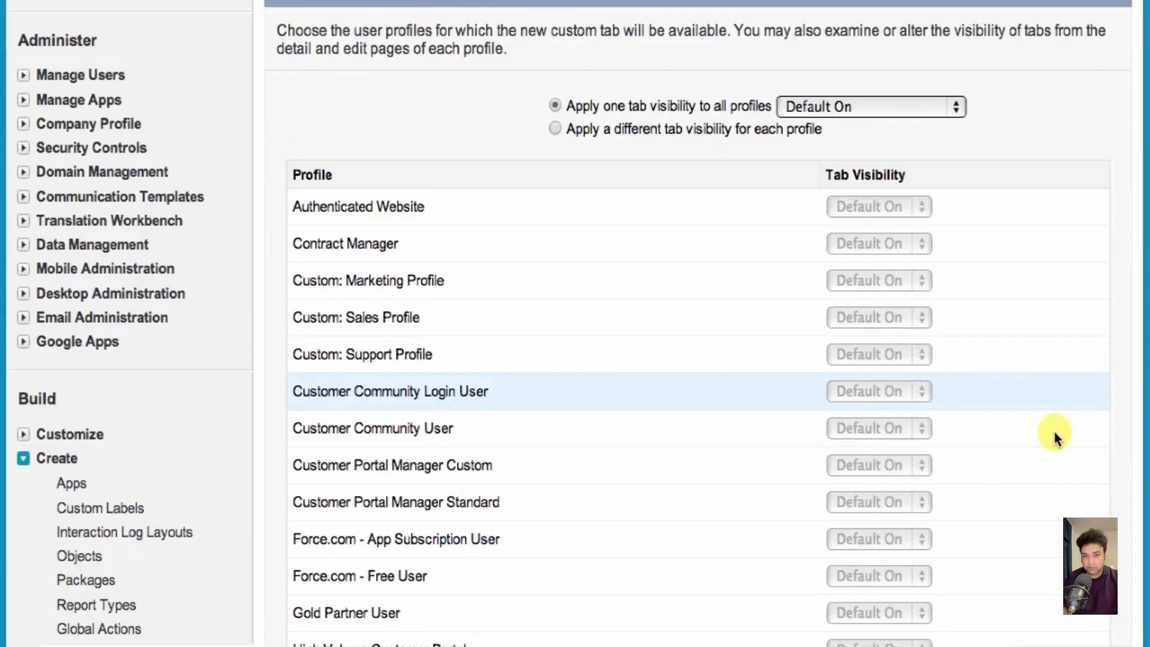
{"action": "scroll", "coordinate": [1055, 437], "scroll_direction": "down", "scroll_amount": 1}
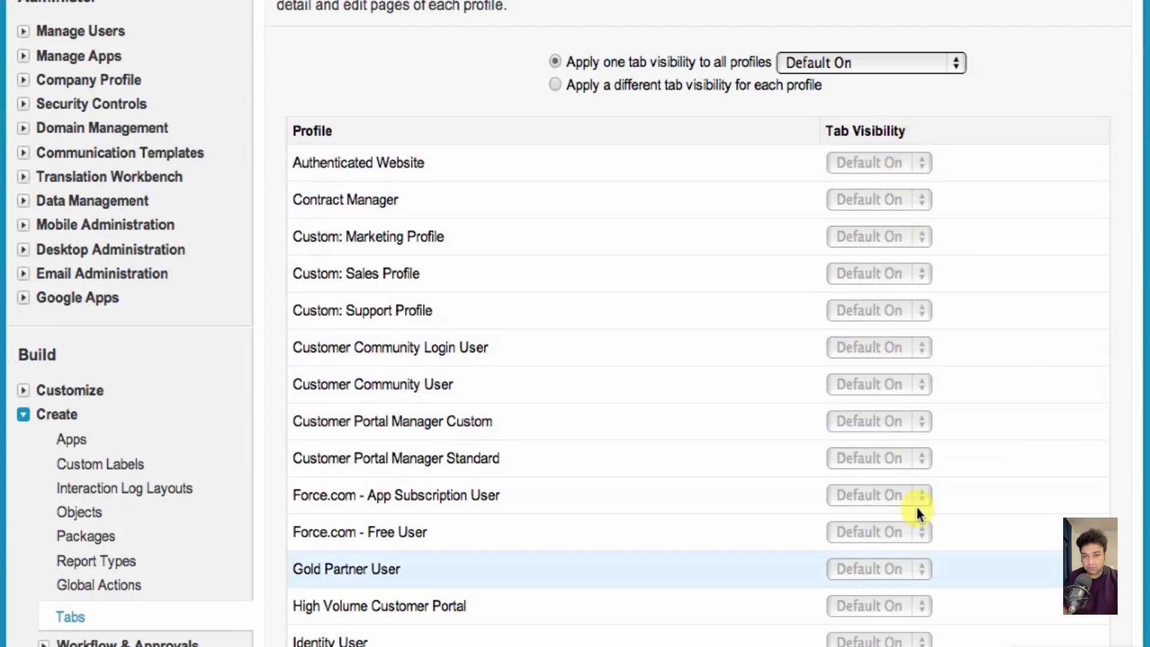
{"action": "scroll", "coordinate": [1049, 587], "scroll_direction": "down", "scroll_amount": 1}
{"action": "scroll", "coordinate": [1049, 593], "scroll_direction": "down", "scroll_amount": 10}
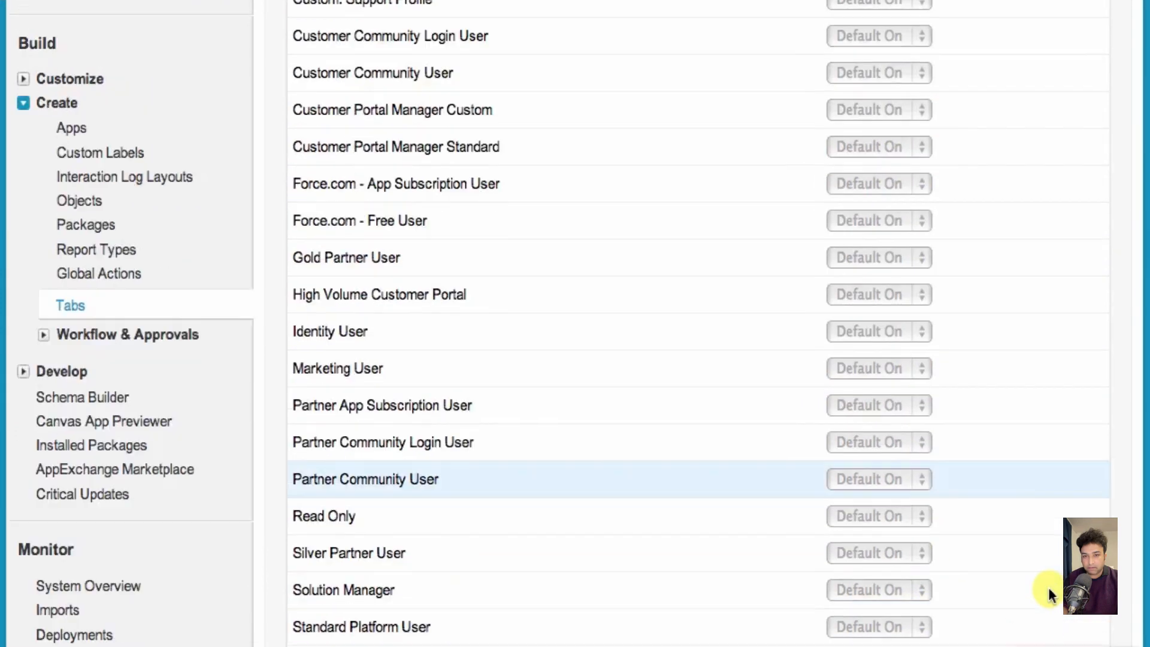
{"action": "scroll", "coordinate": [1049, 593], "scroll_direction": "down", "scroll_amount": 2}
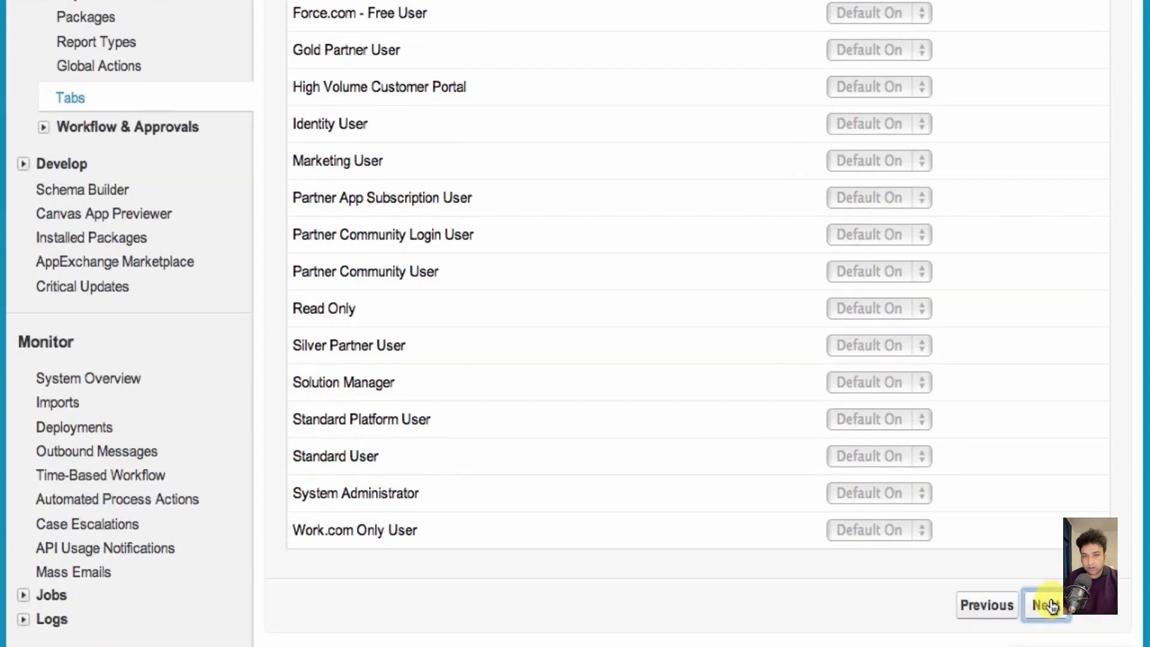
{"action": "left_click", "coordinate": [1048, 605]}
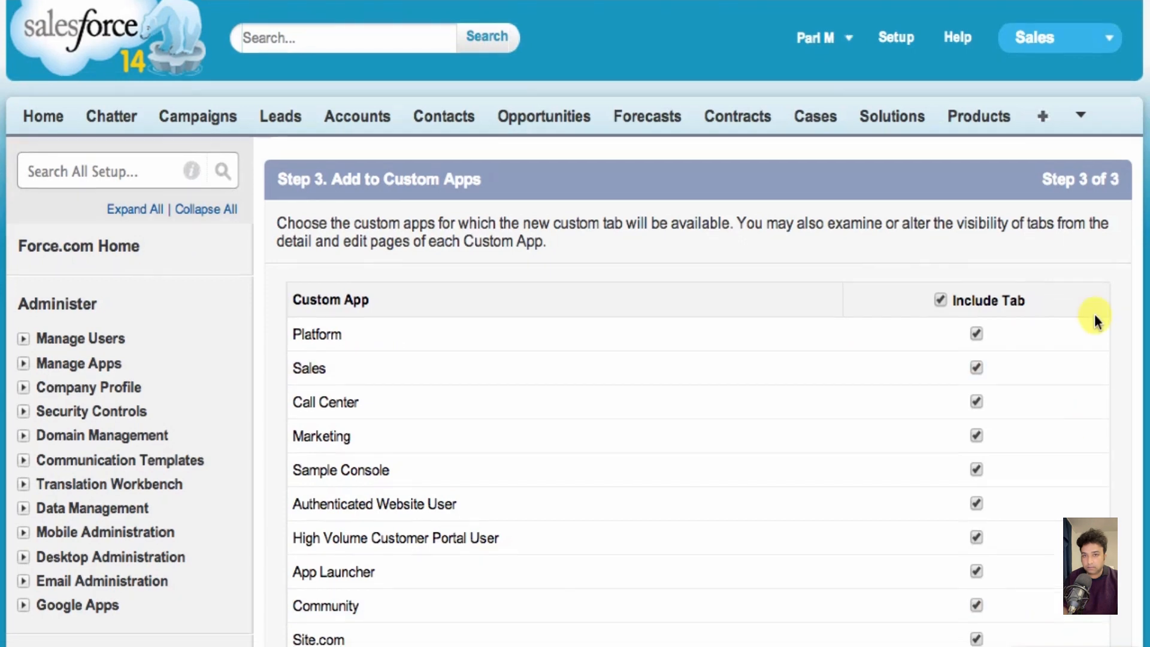
- Exclude the new tab from every custom app, keep appending it to users' personal customizations, and save the tab
{"action": "scroll", "coordinate": [1103, 288], "scroll_direction": "down", "scroll_amount": 1}
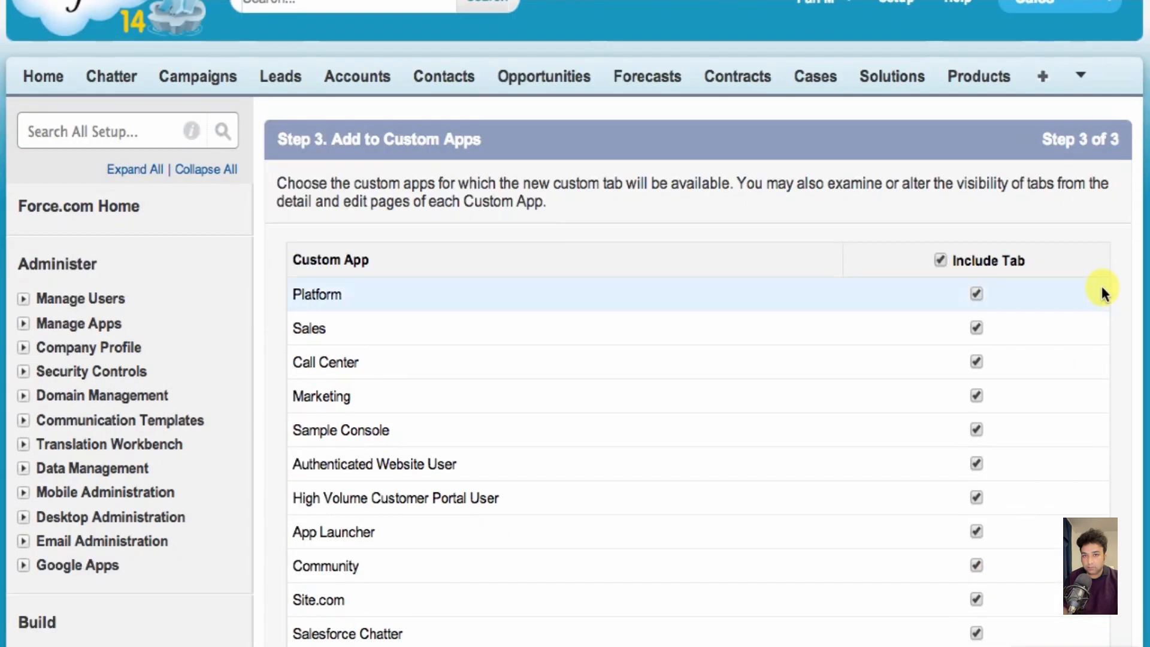
{"action": "scroll", "coordinate": [1101, 288], "scroll_direction": "down", "scroll_amount": 2}
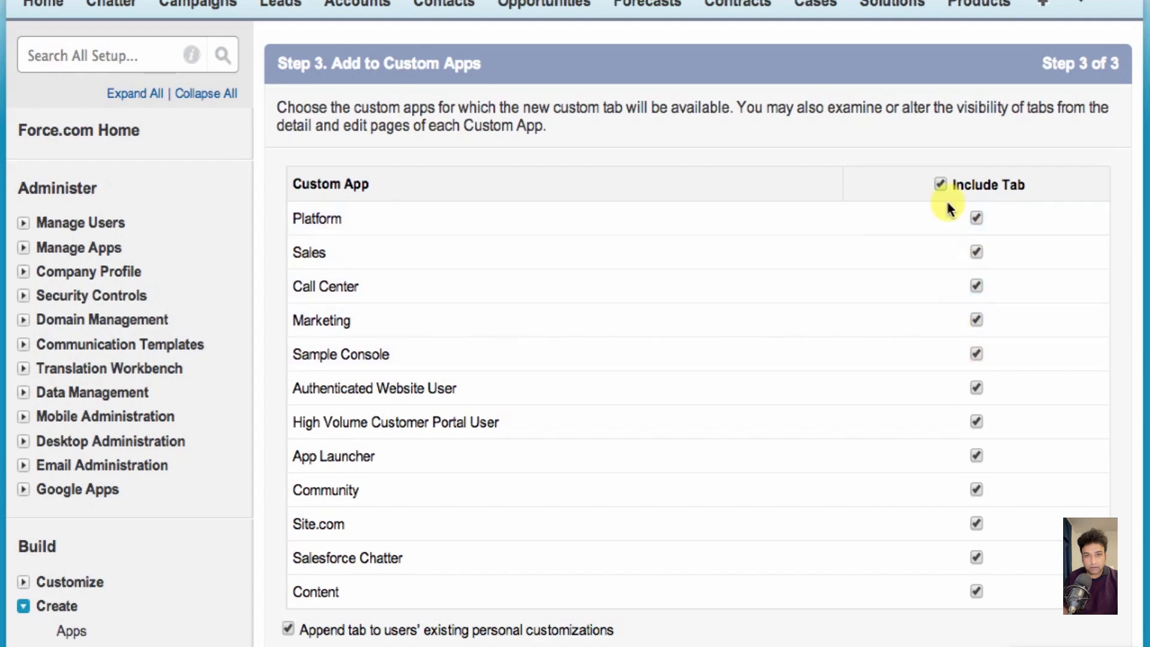
{"action": "left_click", "coordinate": [941, 184]}
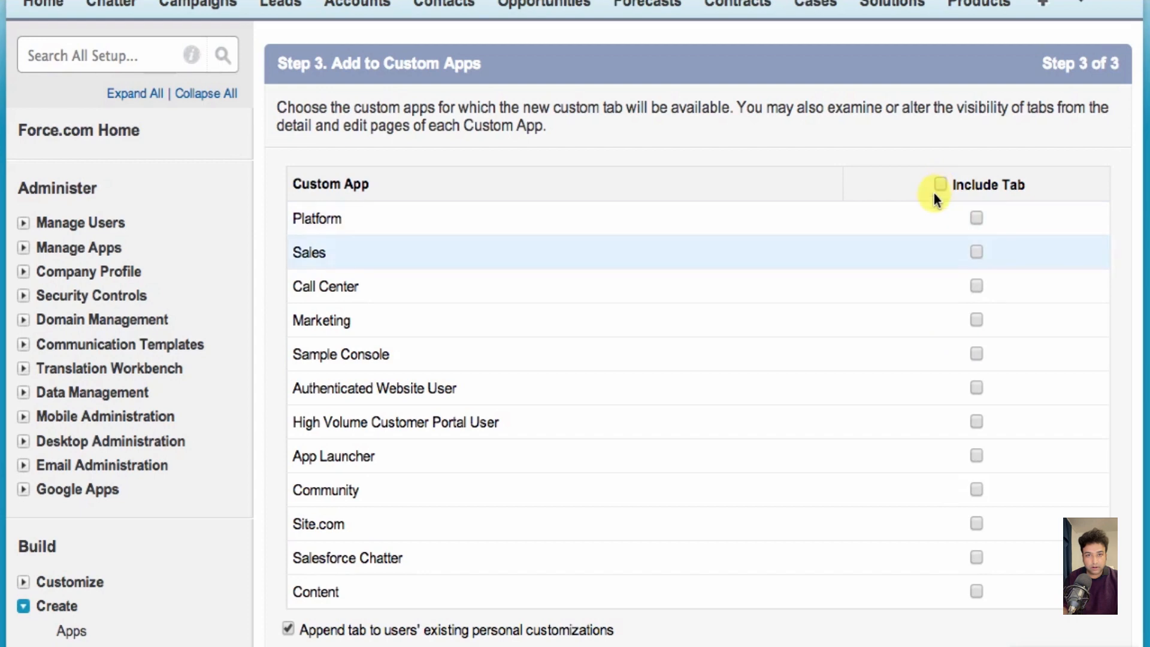
{"action": "scroll", "coordinate": [1090, 411], "scroll_direction": "down", "scroll_amount": 5}
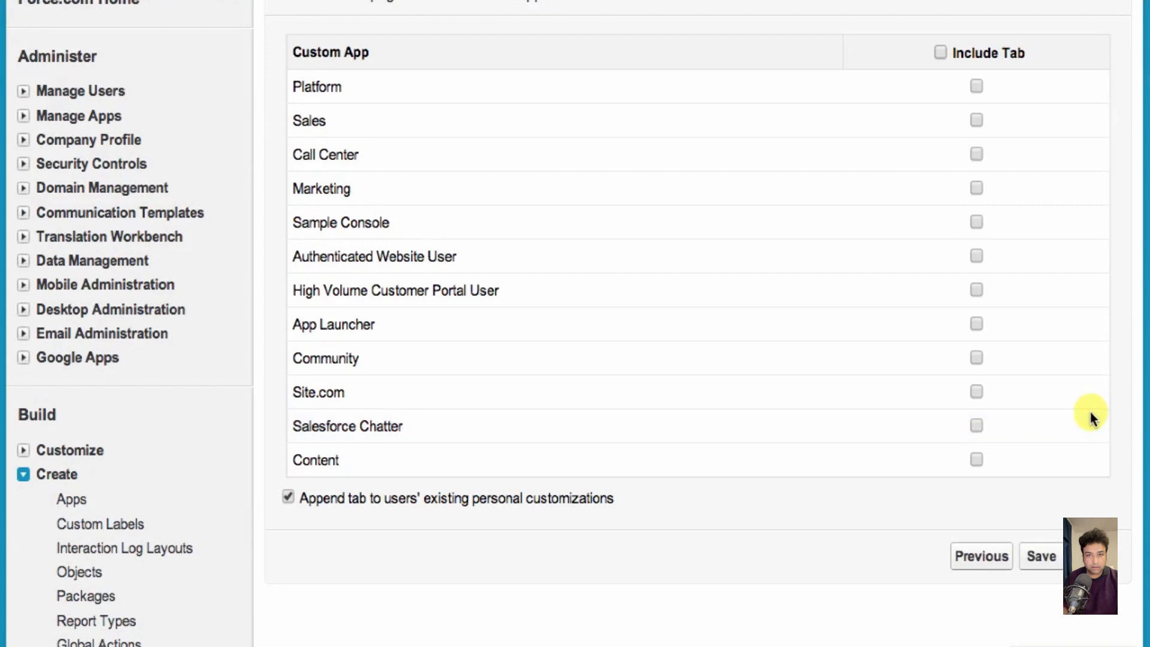
{"action": "left_click", "coordinate": [1042, 557]}
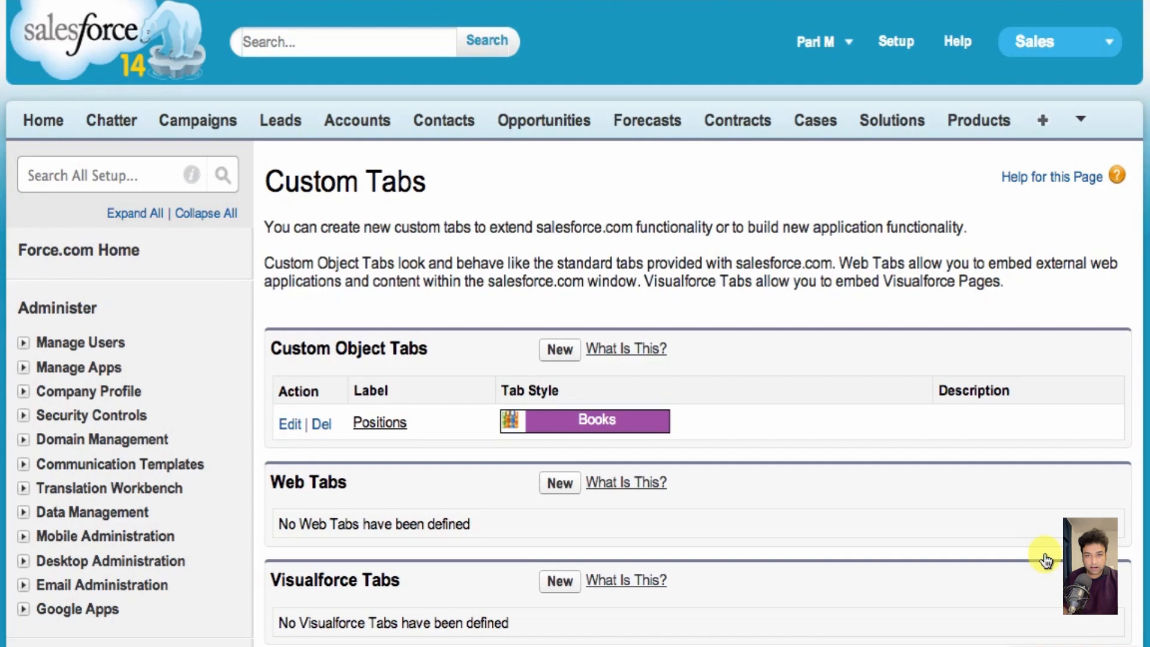
- Start a new custom app labelled Recruiting, described as "This application is used to manage the hiring process in the company"
{"action": "left_click", "coordinate": [897, 43]}
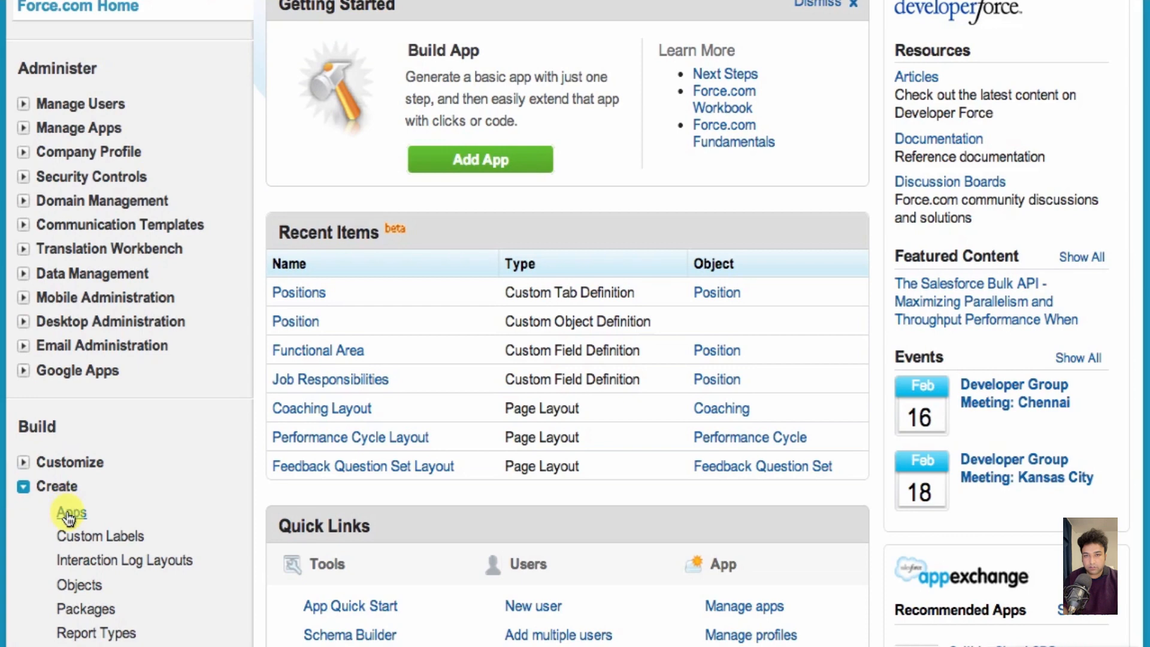
{"action": "left_click", "coordinate": [69, 515]}
{"action": "left_click", "coordinate": [638, 387]}
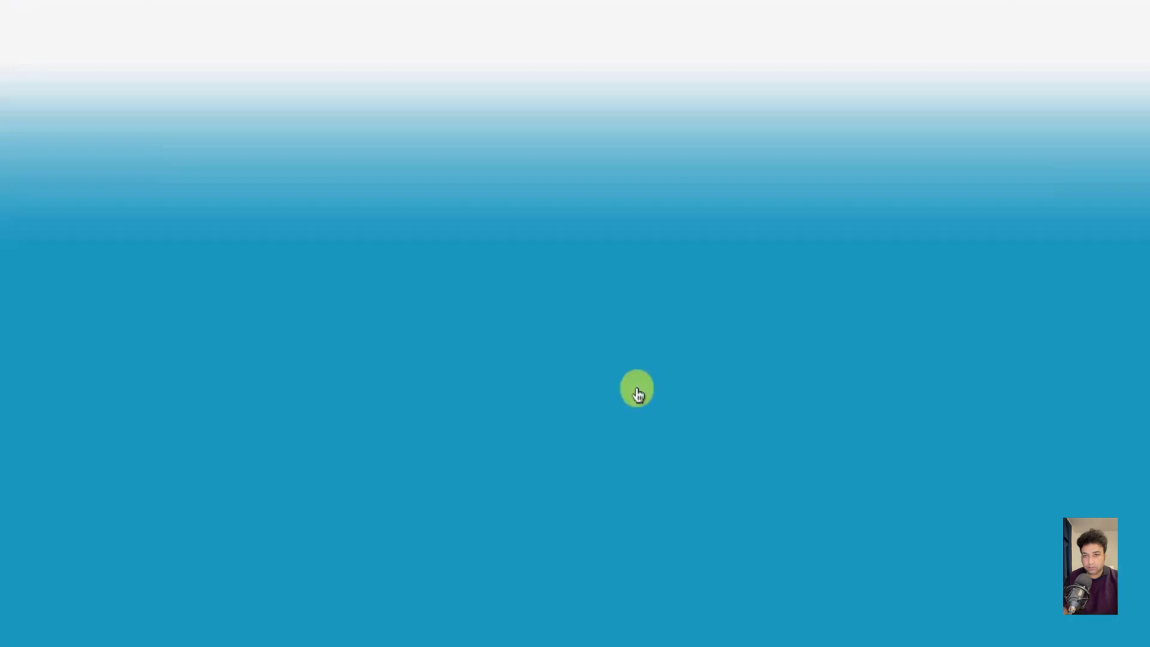
{"action": "left_click", "coordinate": [1045, 343]}
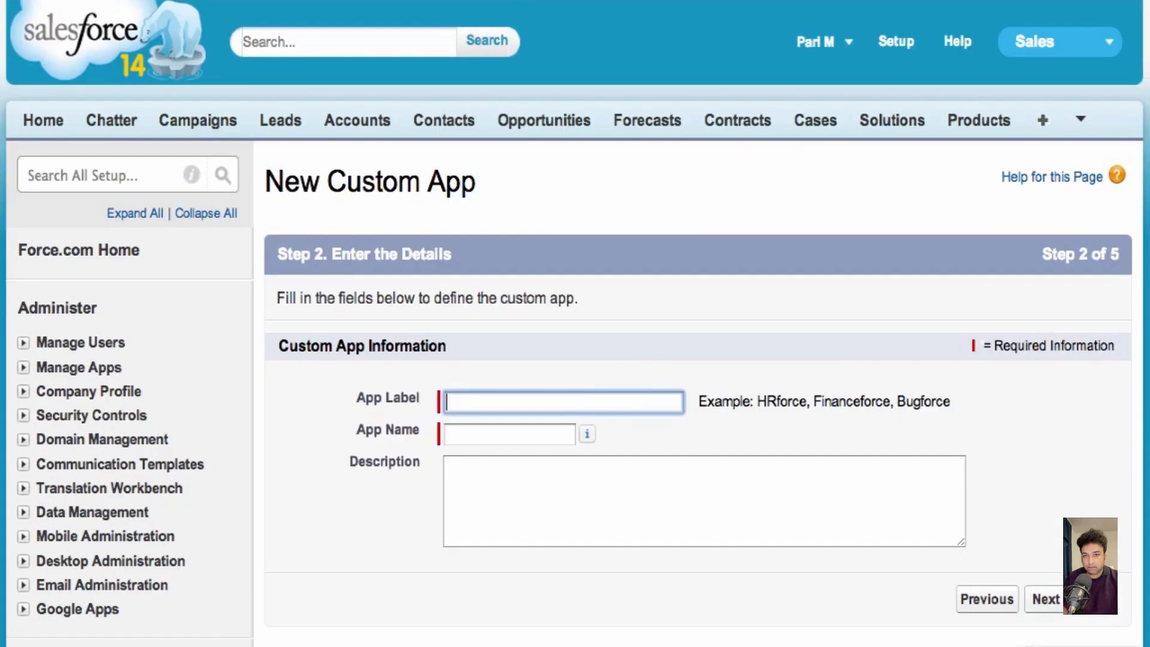
{"action": "type", "text": "Recruiting"}
{"action": "key", "text": "Tab"}
{"action": "key", "text": "Tab"}
{"action": "type", "text": "T"}
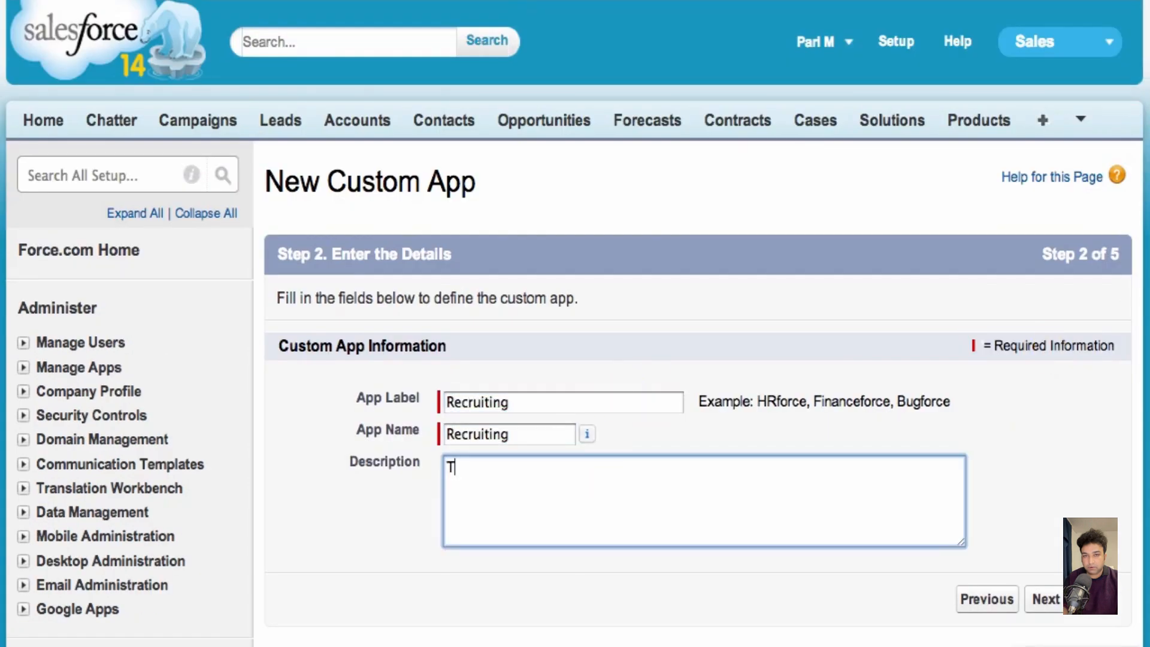
{"action": "type", "text": "his application is used to "}
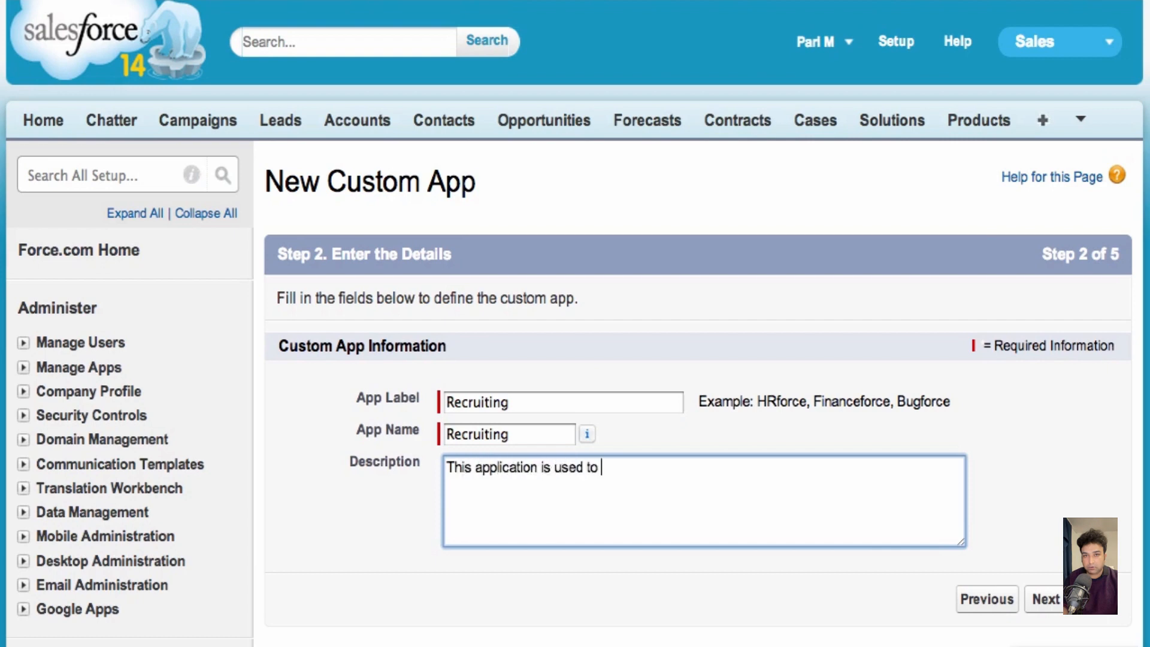
{"action": "type", "text": "manage the hiring process in the company"}
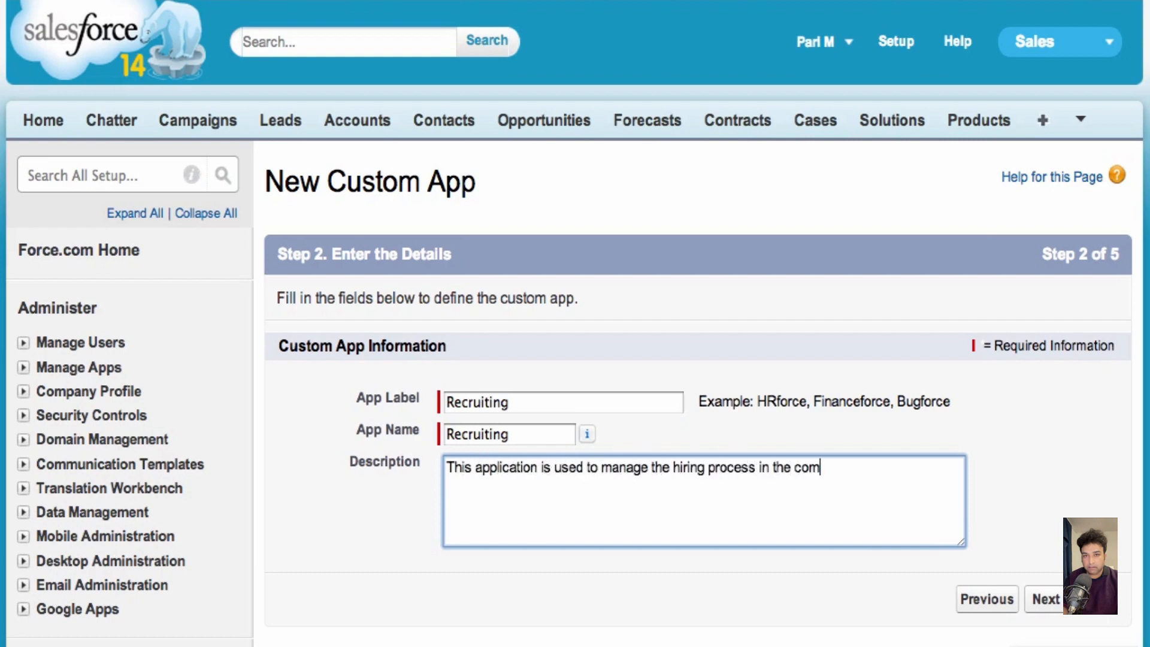
{"action": "left_click", "coordinate": [1049, 593]}
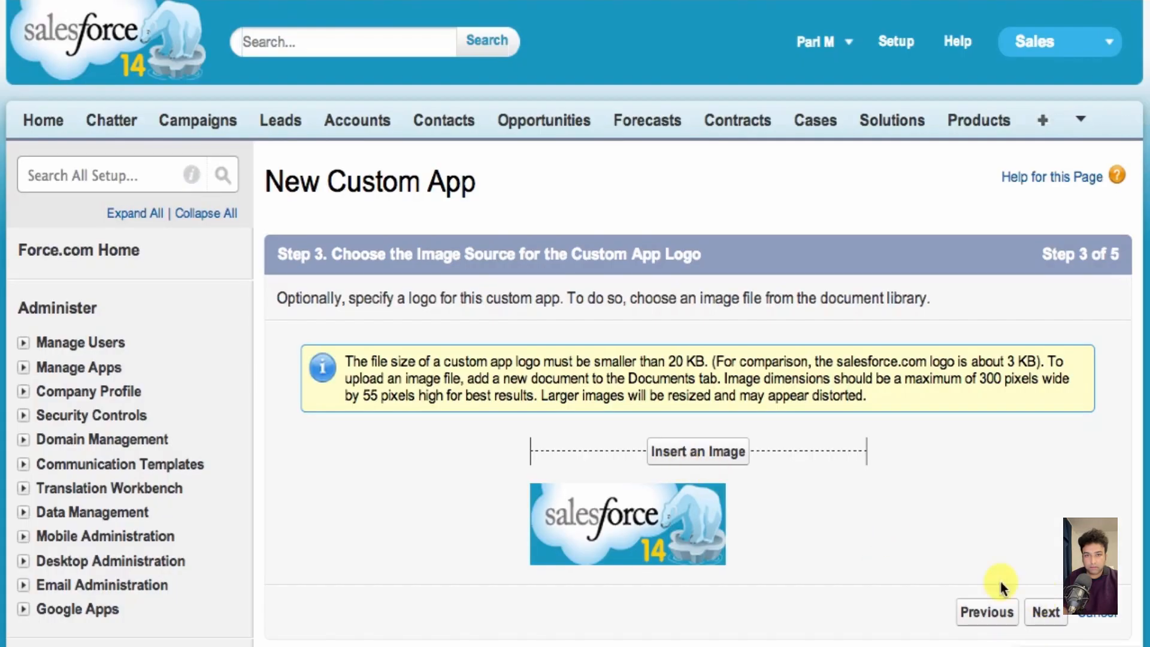
- Keep the default app logo and include the Positions tab in the app, with Home as the default landing tab
{"action": "left_click", "coordinate": [1047, 612]}
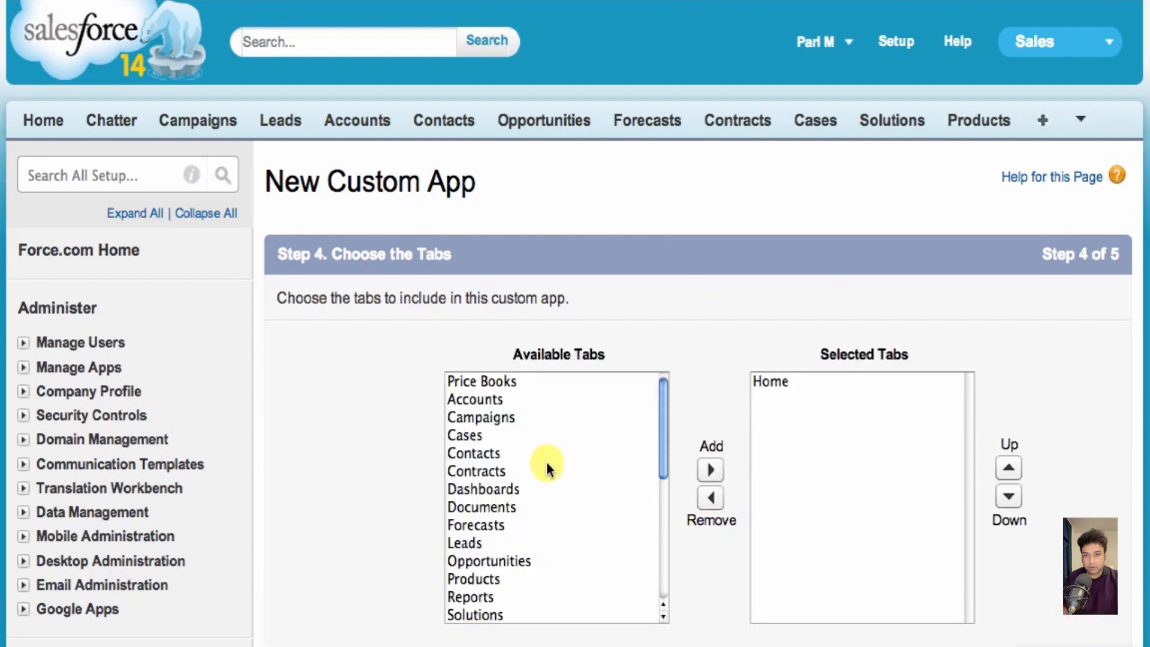
{"action": "left_click_drag", "start_coordinate": [661, 441], "coordinate": [665, 562]}
{"action": "left_click", "coordinate": [494, 614]}
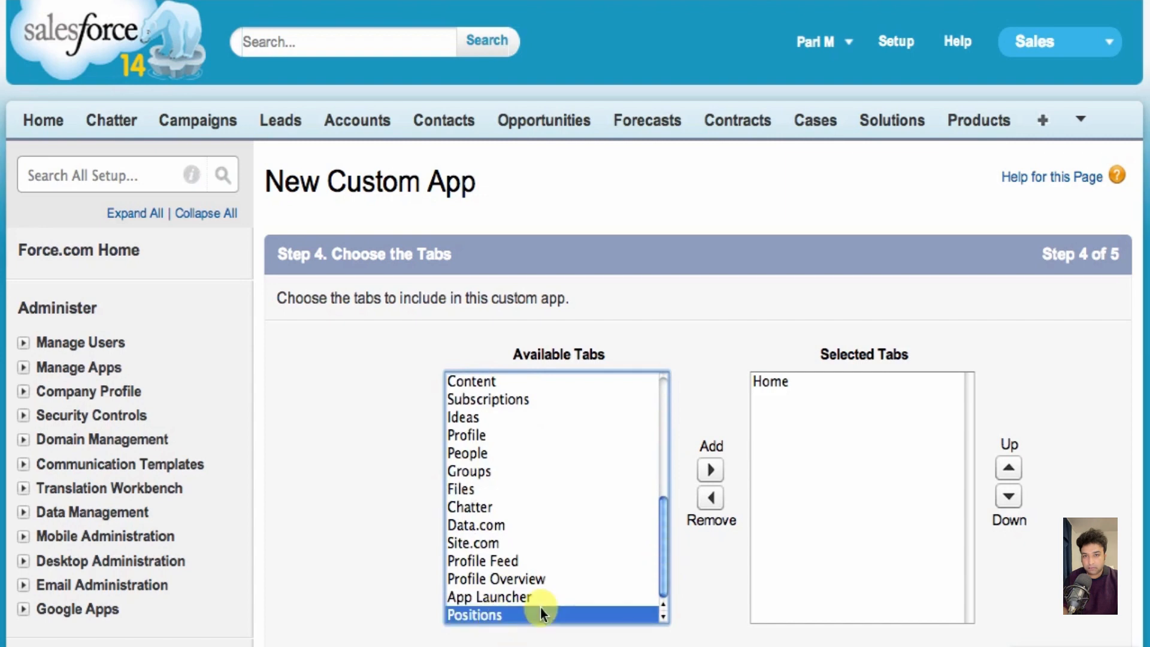
{"action": "left_click", "coordinate": [710, 469]}
{"action": "scroll", "coordinate": [1122, 408], "scroll_direction": "down", "scroll_amount": 3}
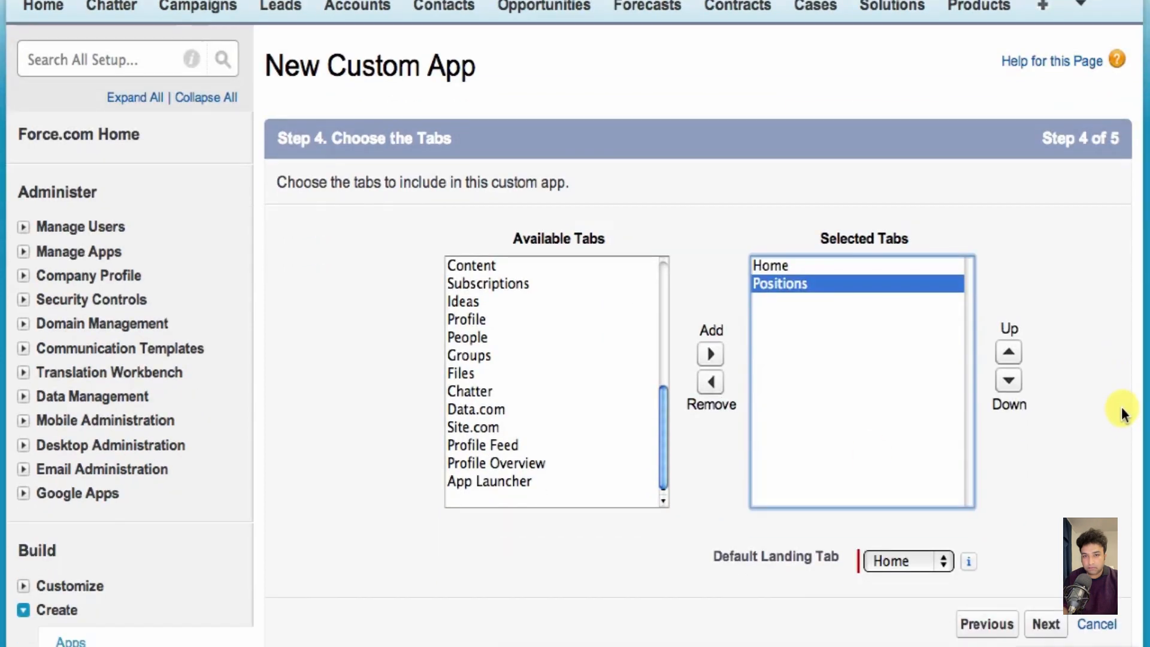
{"action": "left_click", "coordinate": [1046, 623]}
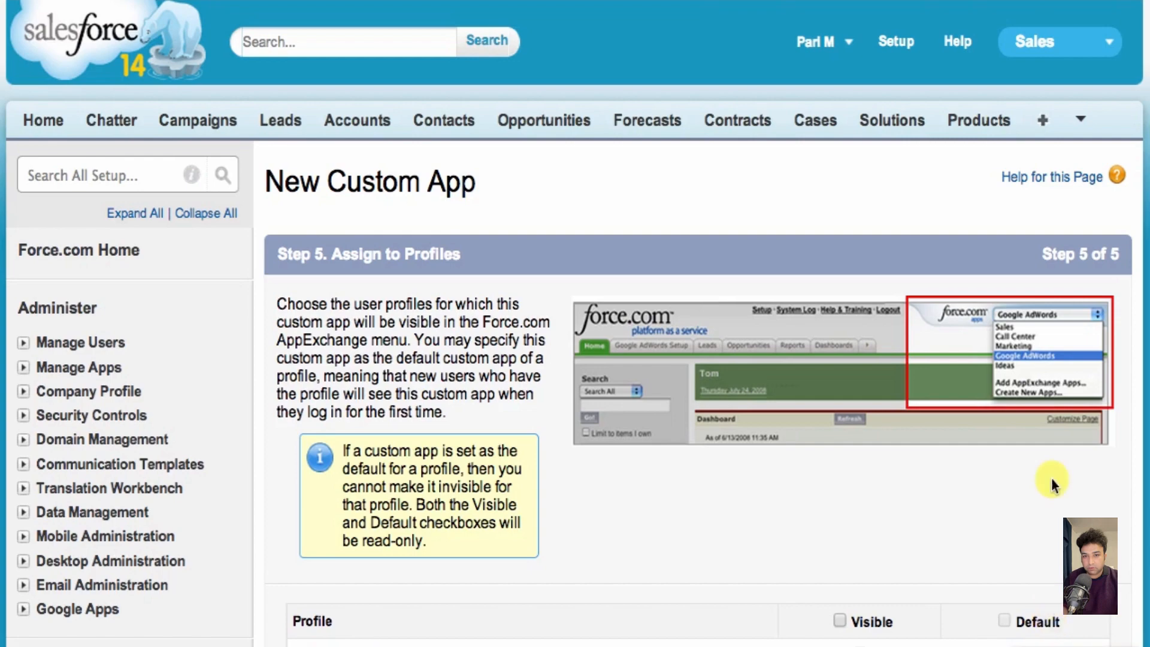
- Make the Recruiting app visible to all profiles without making it their default, and save it
{"action": "scroll", "coordinate": [1052, 469], "scroll_direction": "down", "scroll_amount": 3}
{"action": "scroll", "coordinate": [1052, 469], "scroll_direction": "down", "scroll_amount": 5}
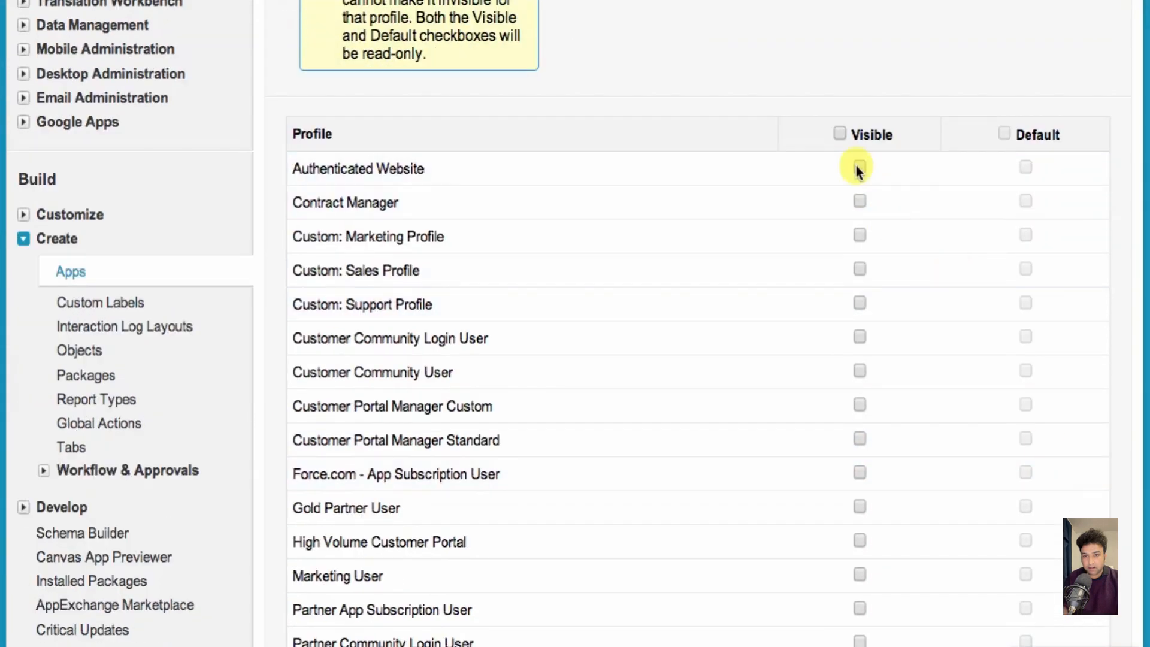
{"action": "left_click", "coordinate": [841, 133]}
{"action": "scroll", "coordinate": [912, 436], "scroll_direction": "down", "scroll_amount": 6}
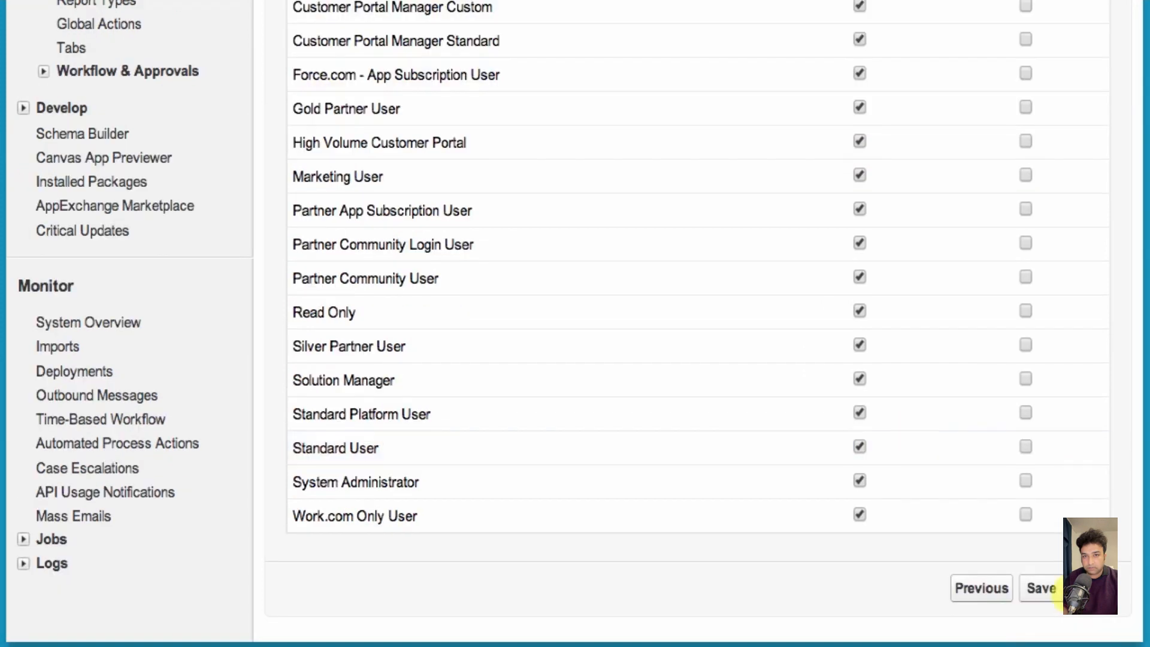
{"action": "left_click", "coordinate": [1042, 589]}
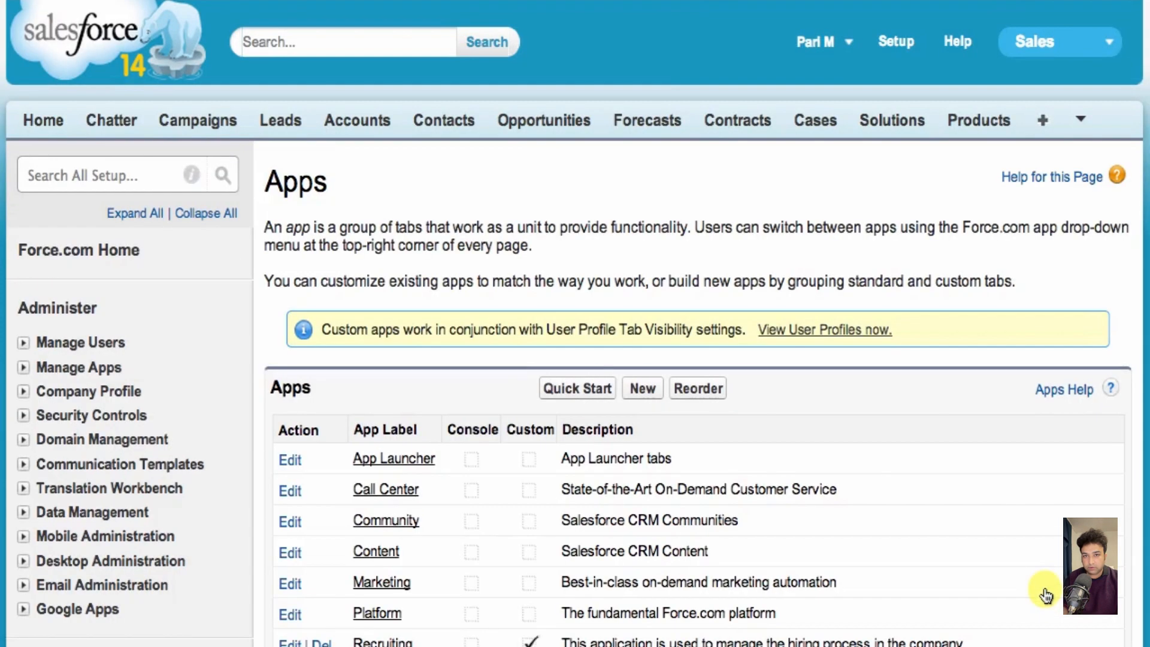
- Switch to the Recruiting app and start a new position record
{"action": "left_click", "coordinate": [1105, 43]}
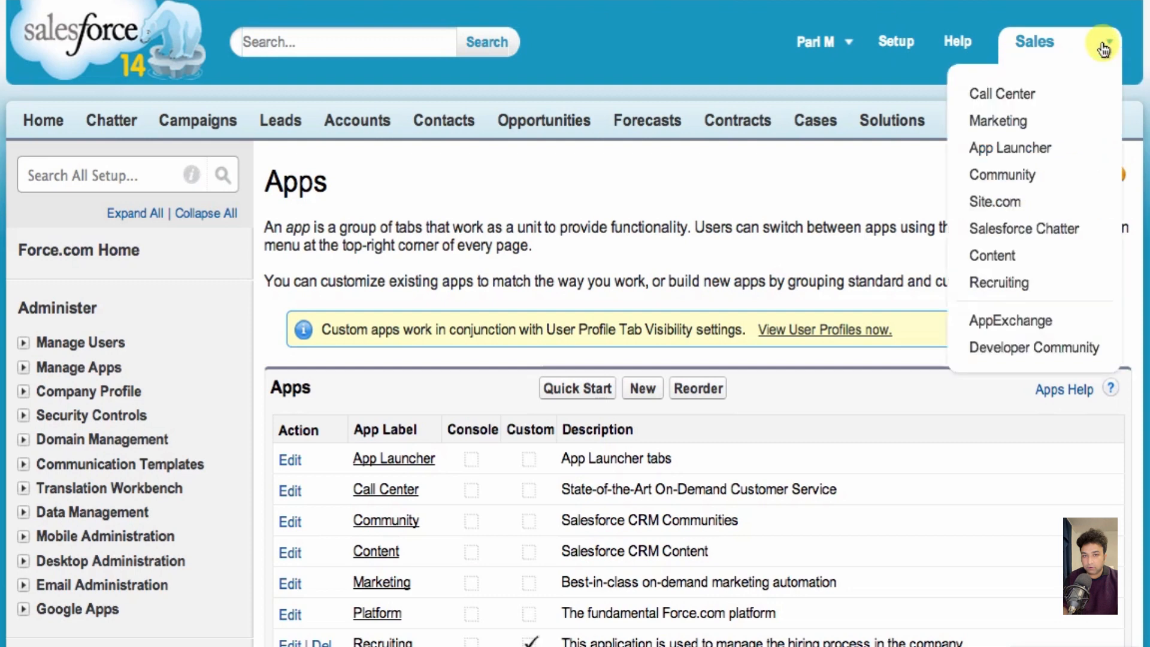
{"action": "left_click", "coordinate": [1011, 285]}
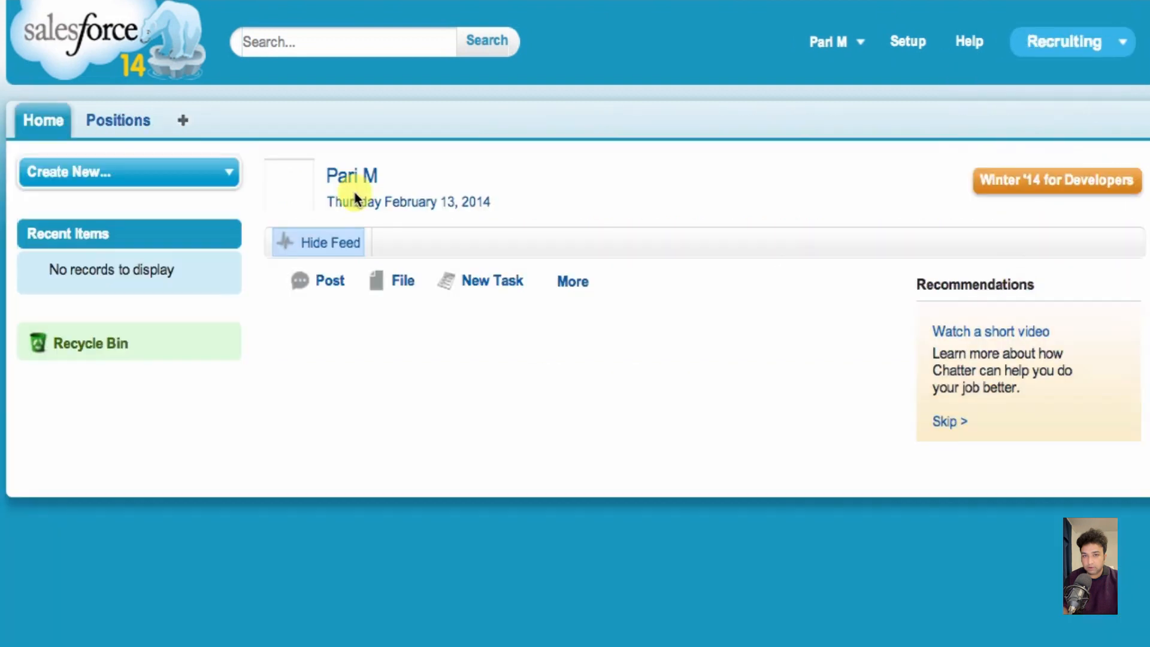
{"action": "left_click", "coordinate": [119, 122]}
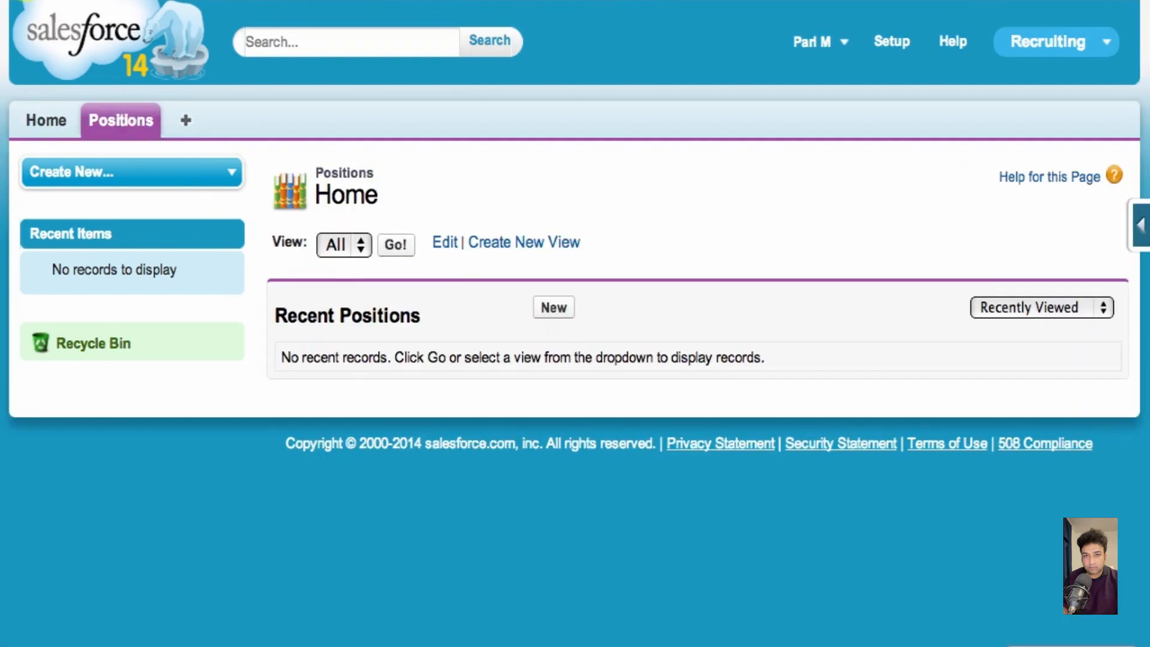
{"action": "left_click", "coordinate": [555, 308]}
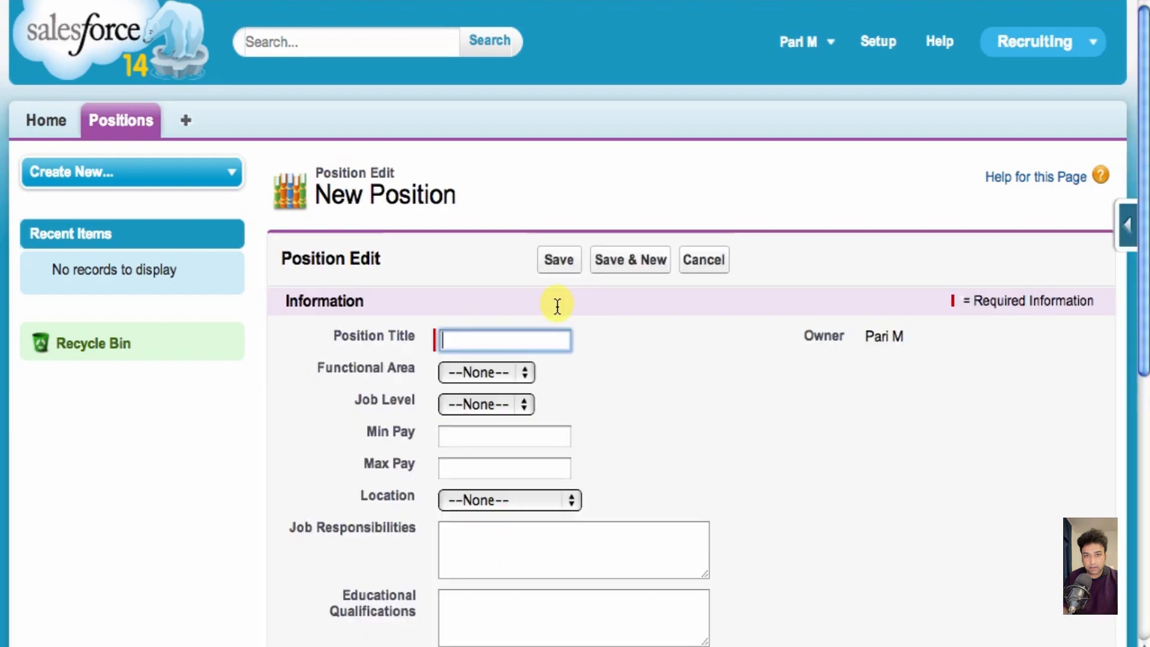
- Title the position Marketing Intern, with functional area Marketing and job level MK-100
{"action": "type", "text": "Marketing Intern"}
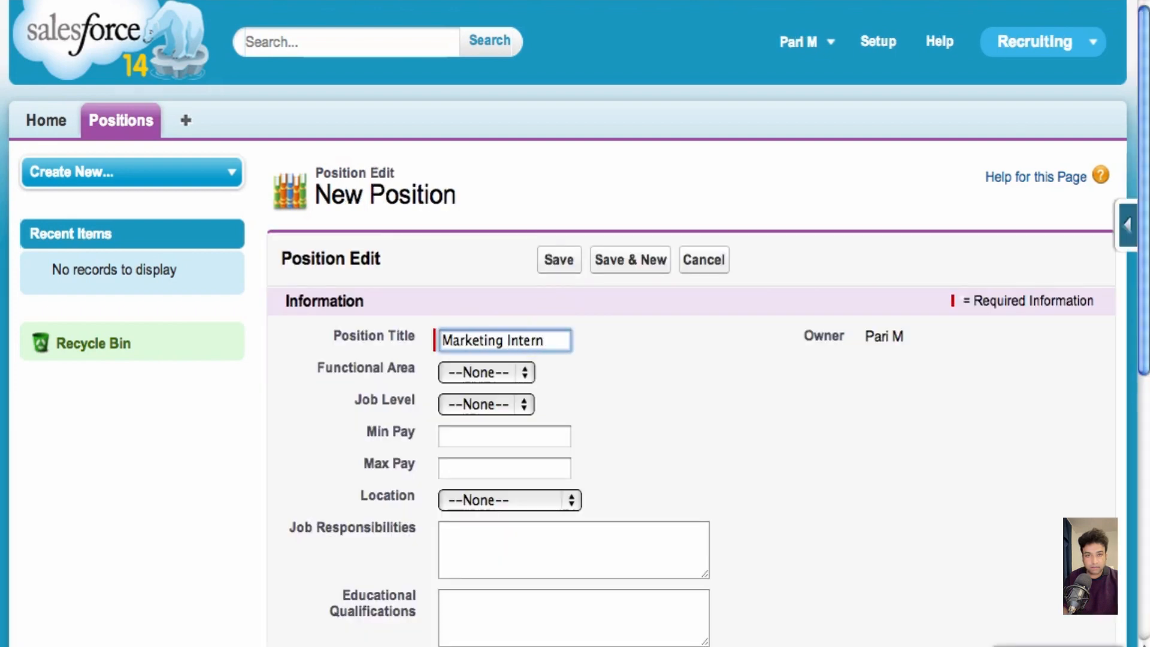
{"action": "left_click", "coordinate": [503, 372]}
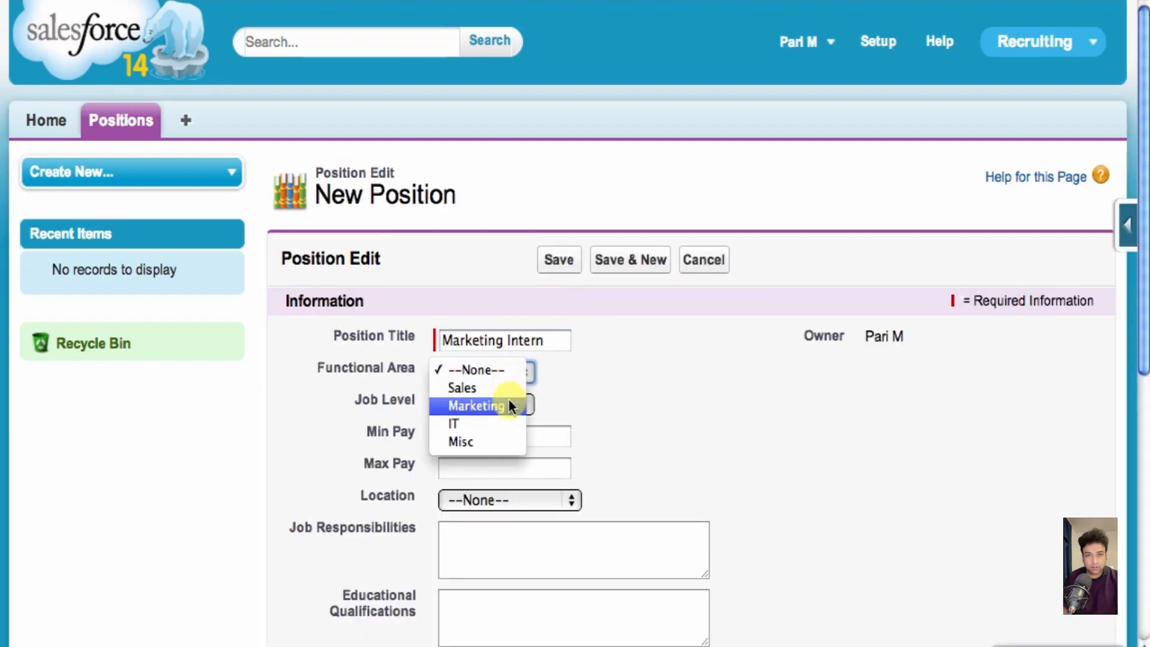
{"action": "left_click", "coordinate": [506, 403]}
{"action": "left_click", "coordinate": [502, 405]}
{"action": "left_click", "coordinate": [481, 474]}
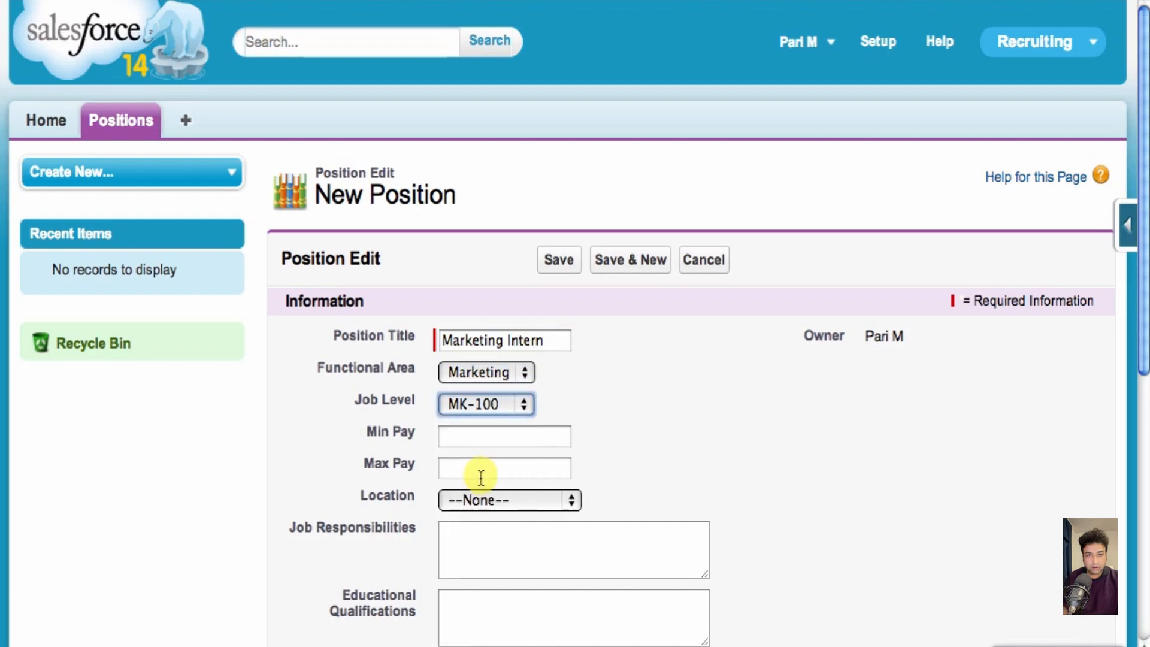
- Set the position's minimum pay to 35000, maximum pay to 40000, and location to Austin, TX
{"action": "left_click", "coordinate": [472, 438]}
{"action": "type", "text": "35000"}
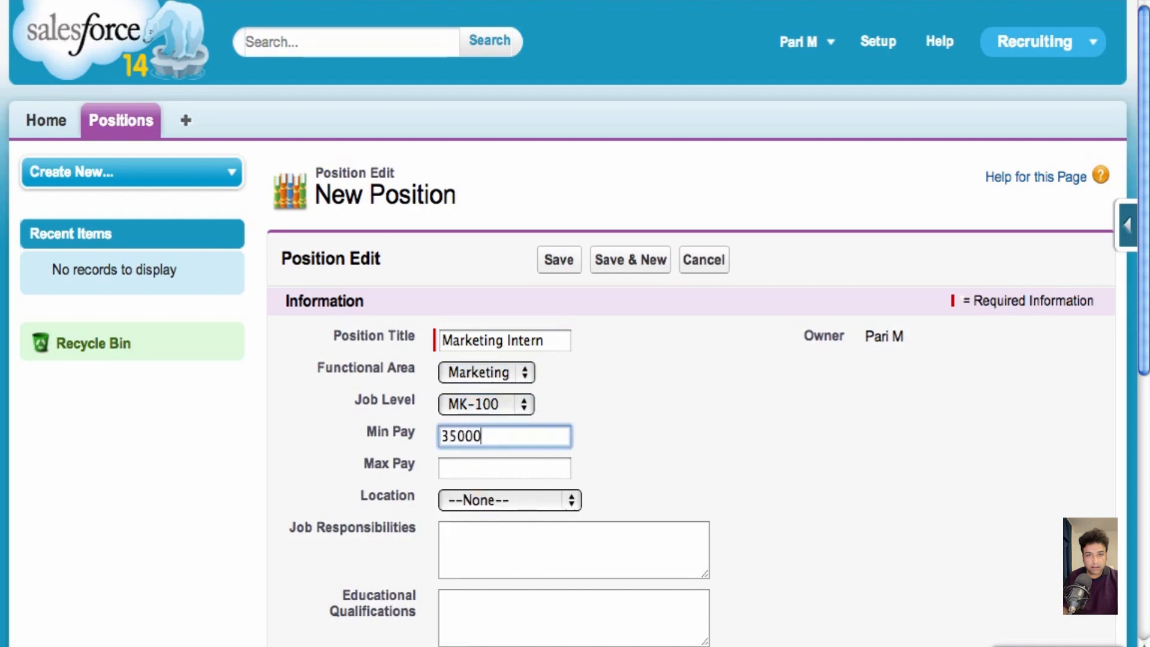
{"action": "key", "text": "Tab"}
{"action": "type", "text": "40000"}
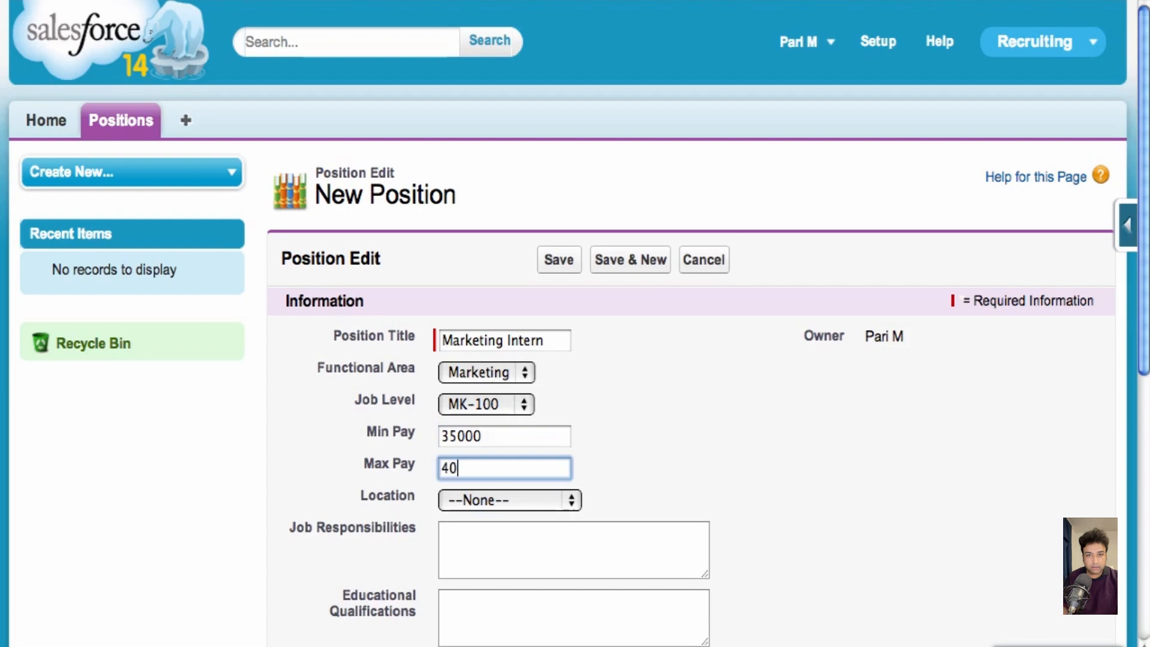
{"action": "left_click", "coordinate": [502, 501]}
{"action": "left_click", "coordinate": [496, 531]}
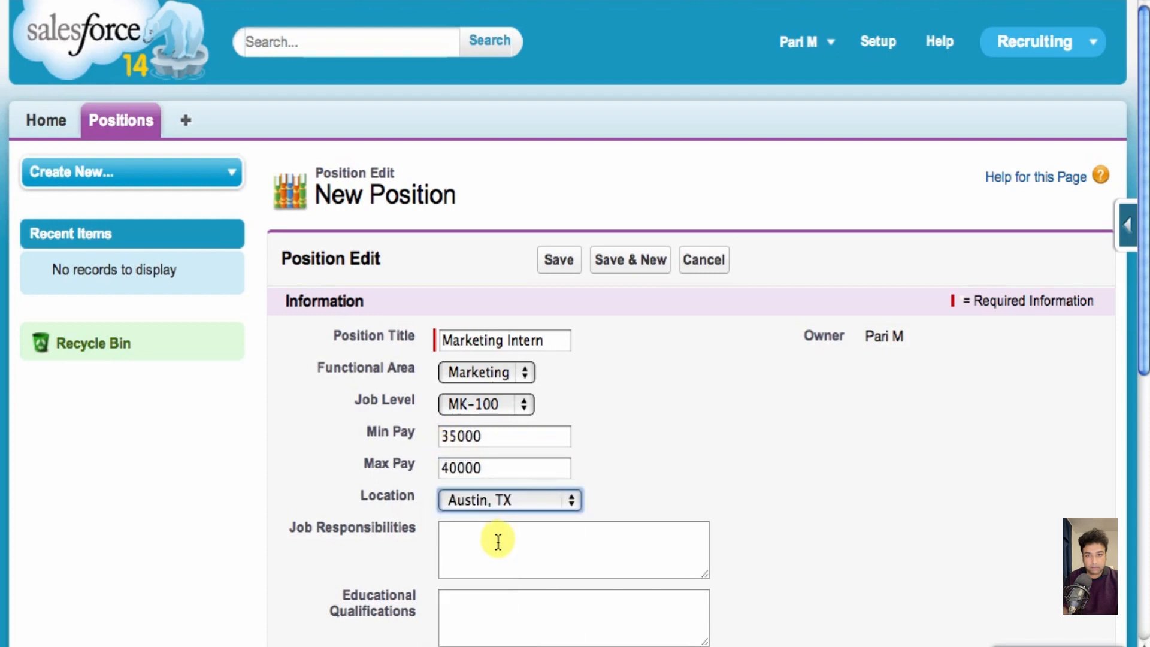
- Enter the job responsibilities as "Work with designers, create content, Manage social media marketing strategy within the company"
{"action": "left_click", "coordinate": [498, 541]}
{"action": "type", "text": "Work "}
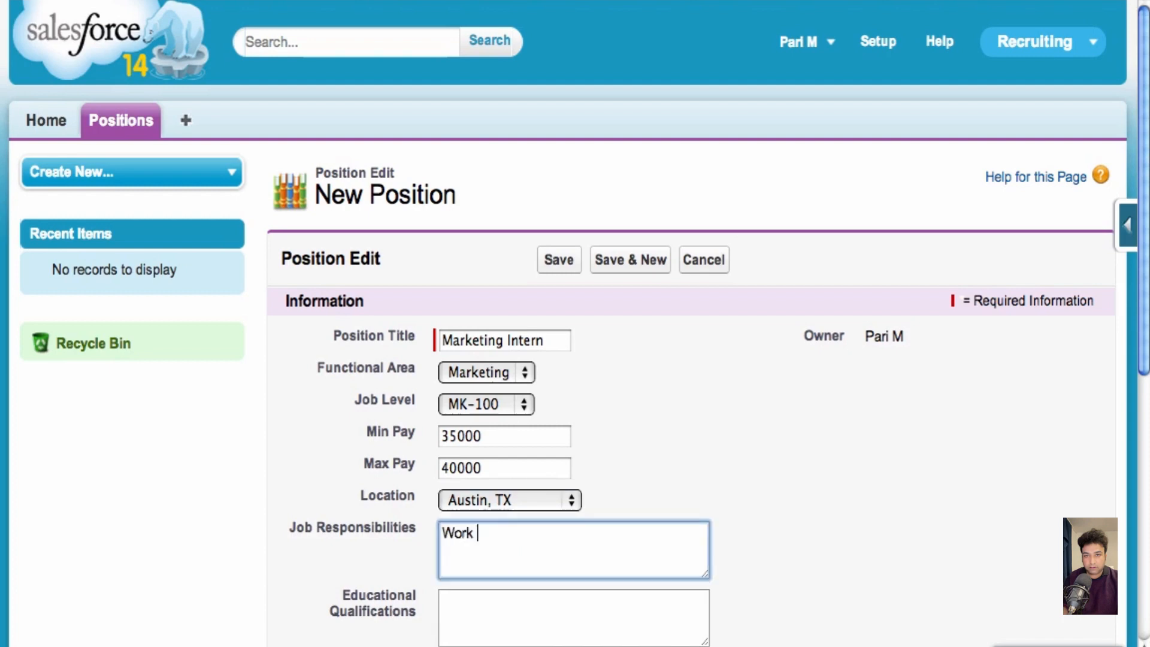
{"action": "type", "text": "with designers, create conten"}
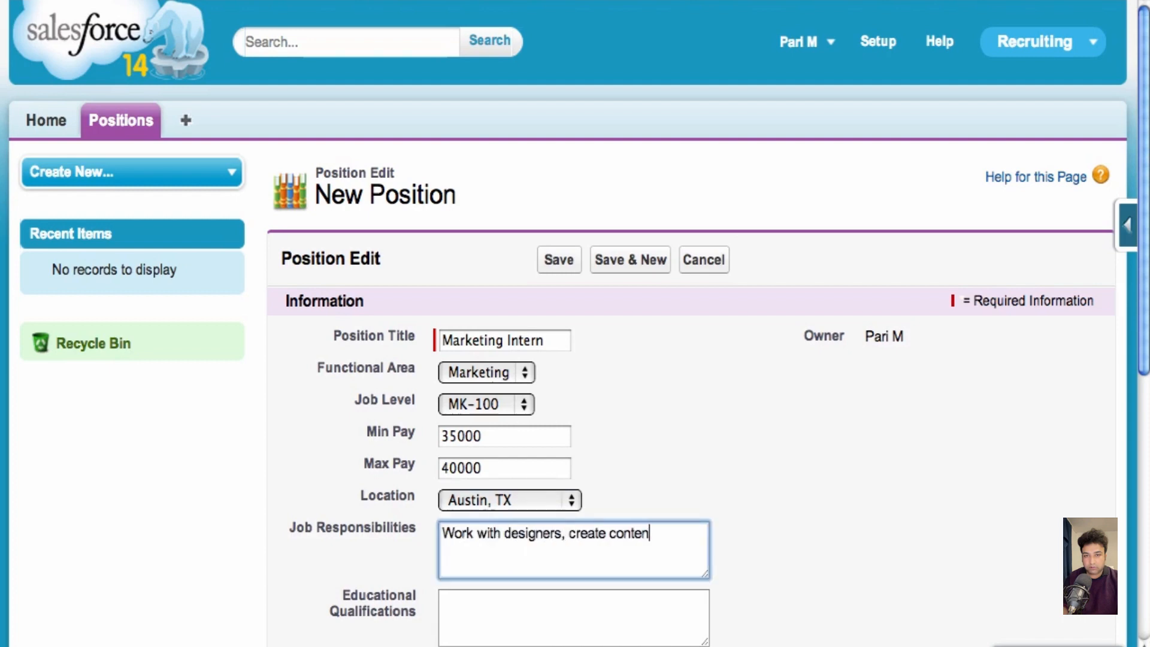
{"action": "type", "text": "t, Manage social med"}
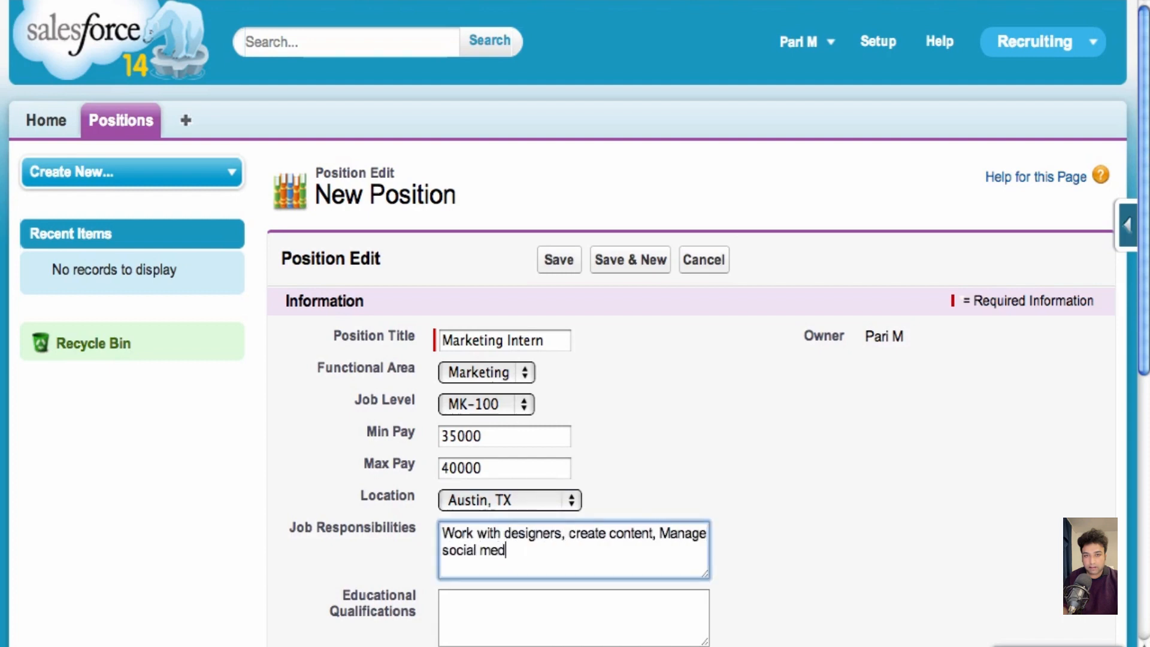
{"action": "type", "text": "ia marketing strateg"}
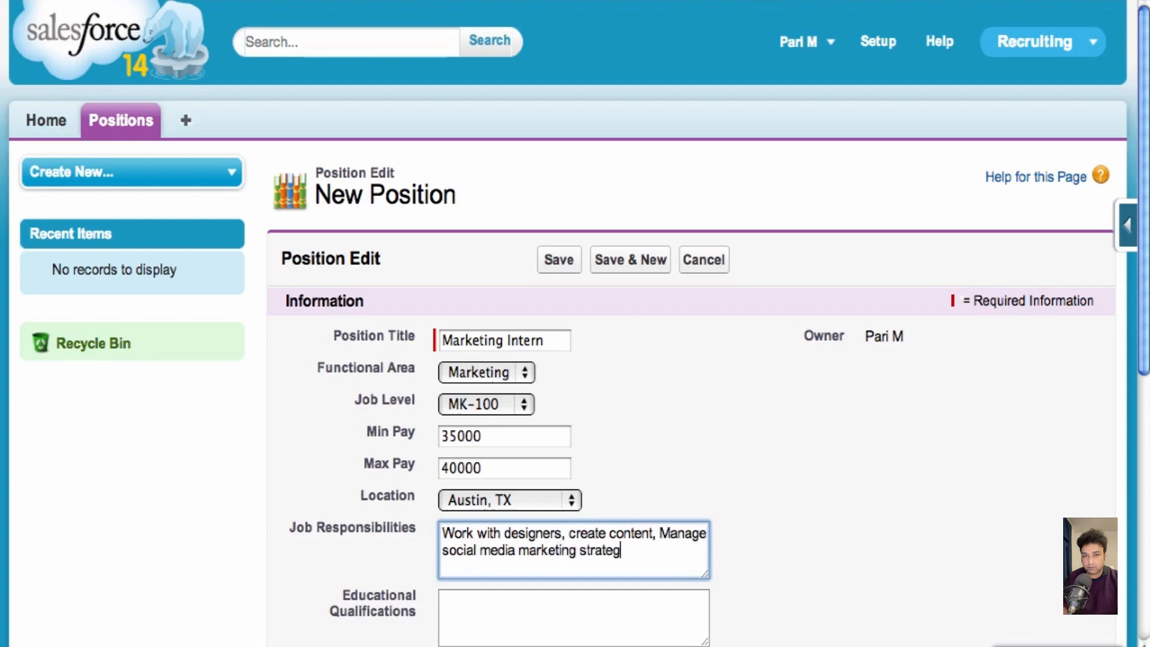
{"action": "type", "text": "y within the company"}
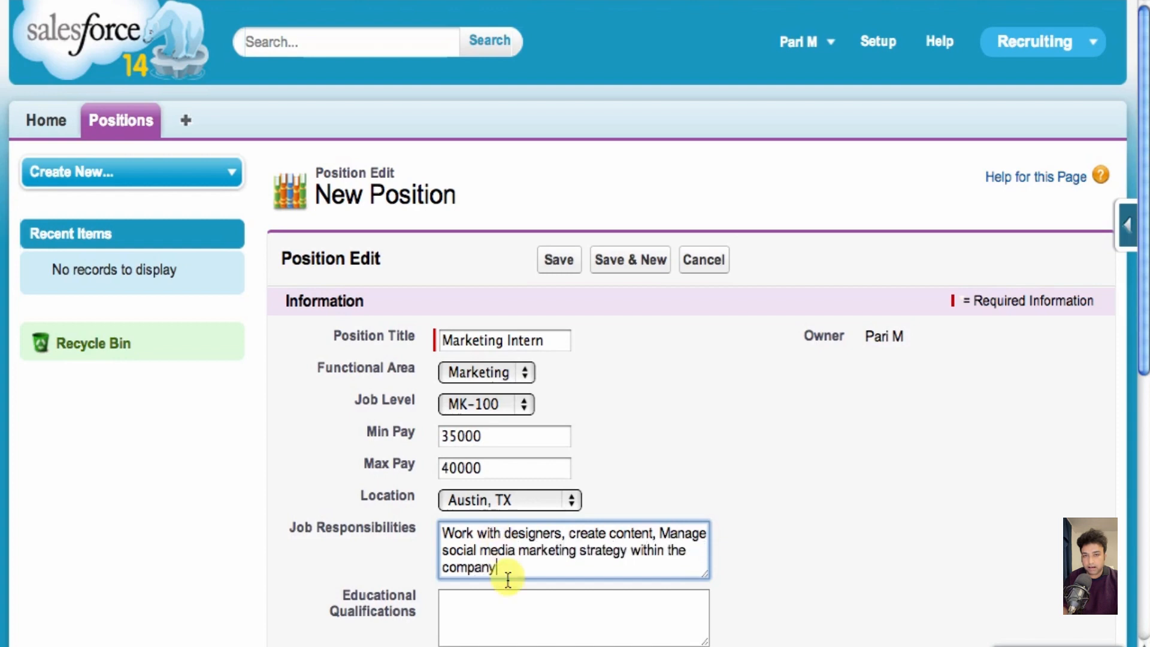
- Set the educational qualifications to "MBA marketing" and save the position record
{"action": "left_click", "coordinate": [498, 593]}
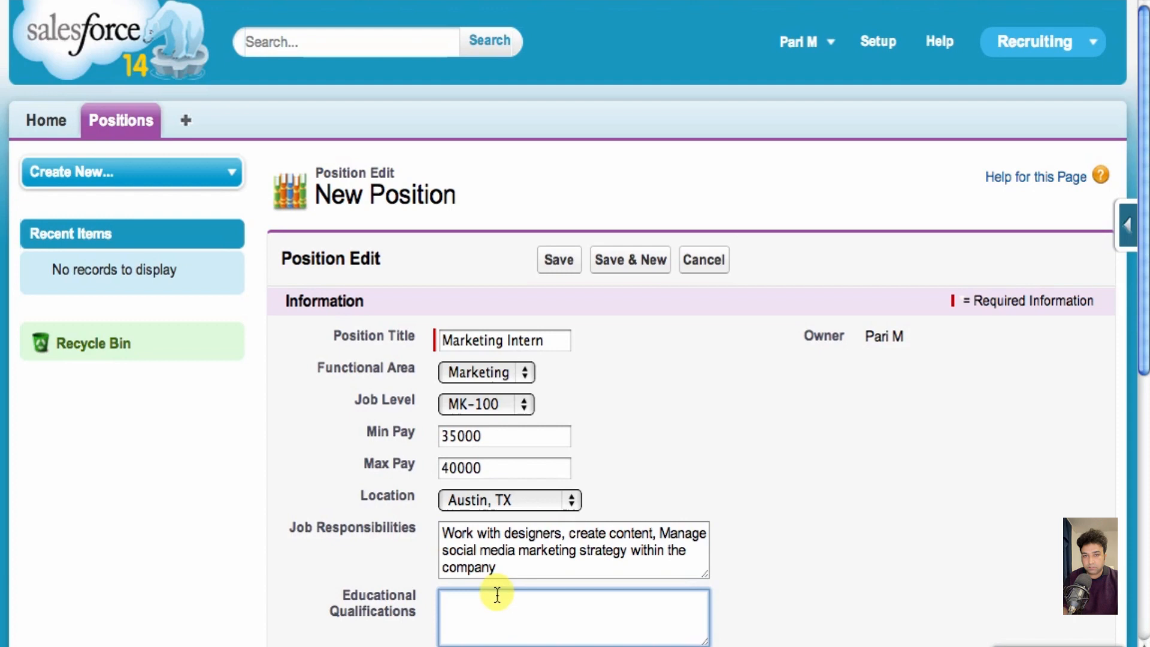
{"action": "type", "text": "MBA marketing"}
{"action": "scroll", "coordinate": [851, 458], "scroll_direction": "down", "scroll_amount": 6}
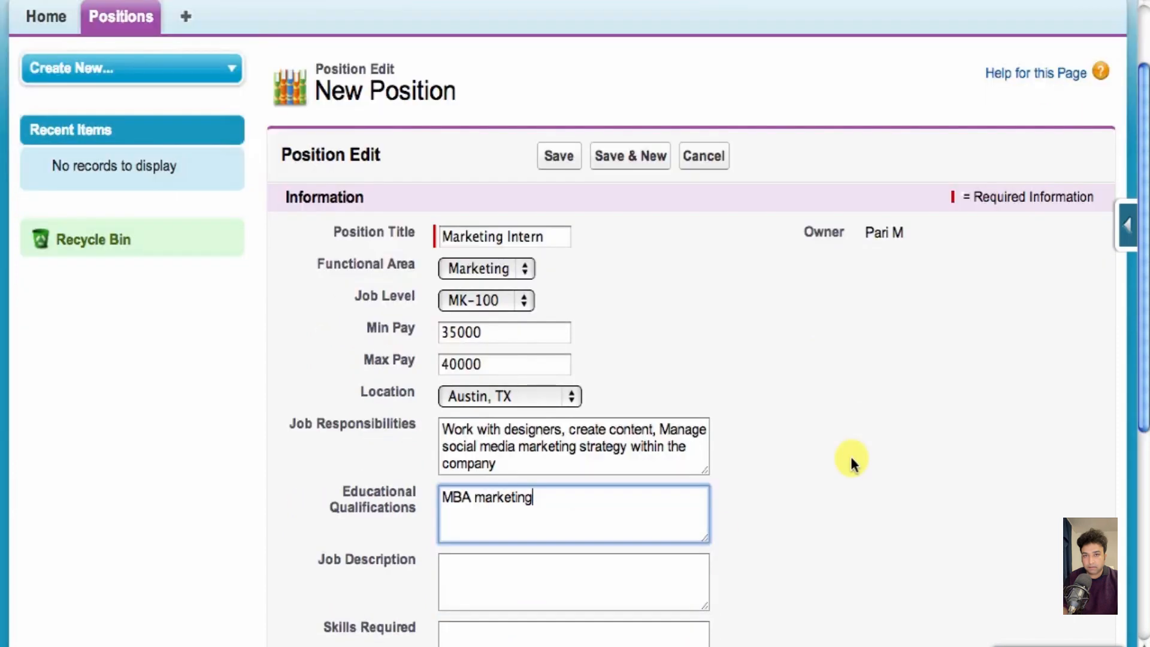
{"action": "scroll", "coordinate": [854, 462], "scroll_direction": "down", "scroll_amount": 2}
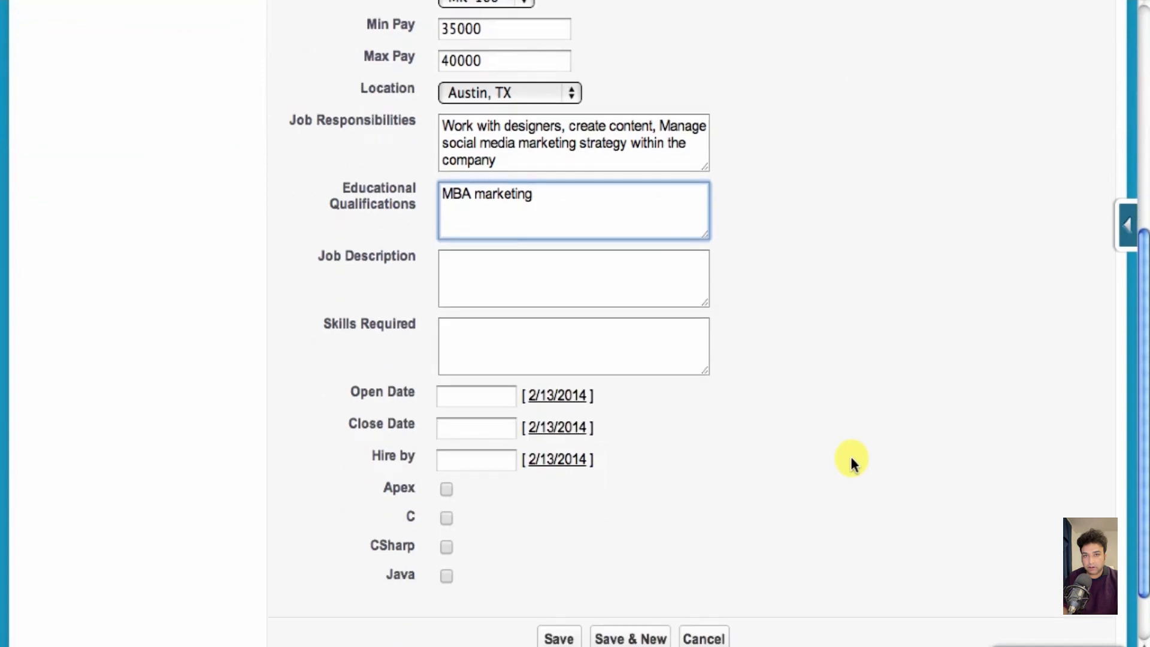
{"action": "left_click", "coordinate": [559, 640]}
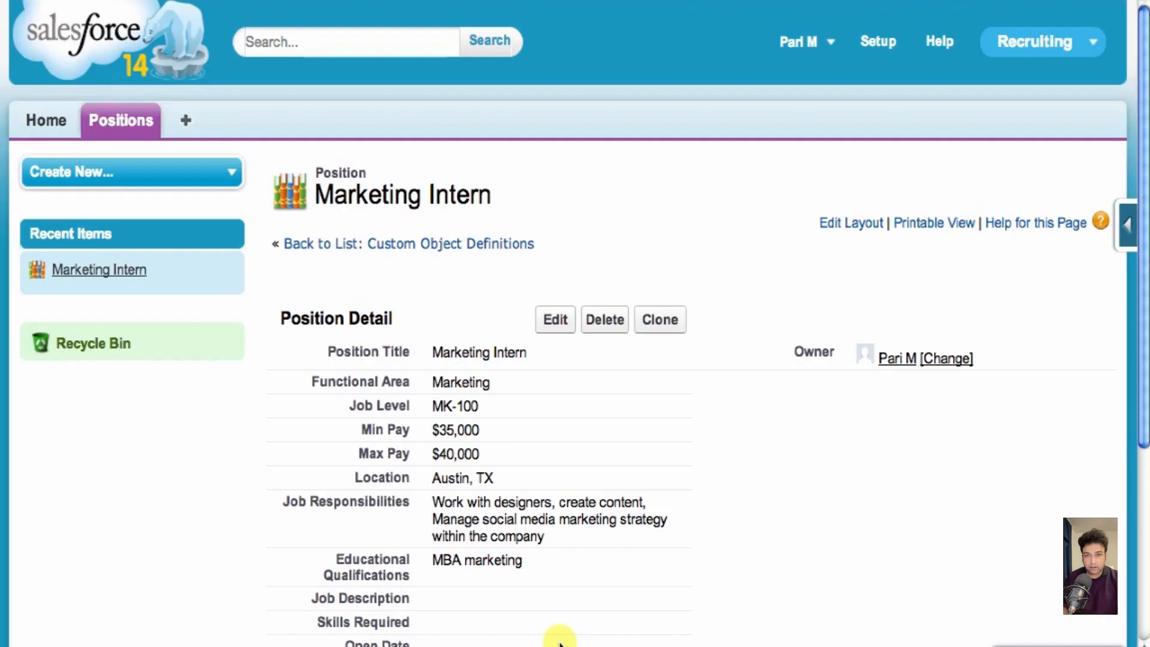
- Open the page layout of the Marketing Intern position record for editing
{"action": "scroll", "coordinate": [872, 455], "scroll_direction": "down", "scroll_amount": 3}
{"action": "scroll", "coordinate": [933, 432], "scroll_direction": "down", "scroll_amount": 5}
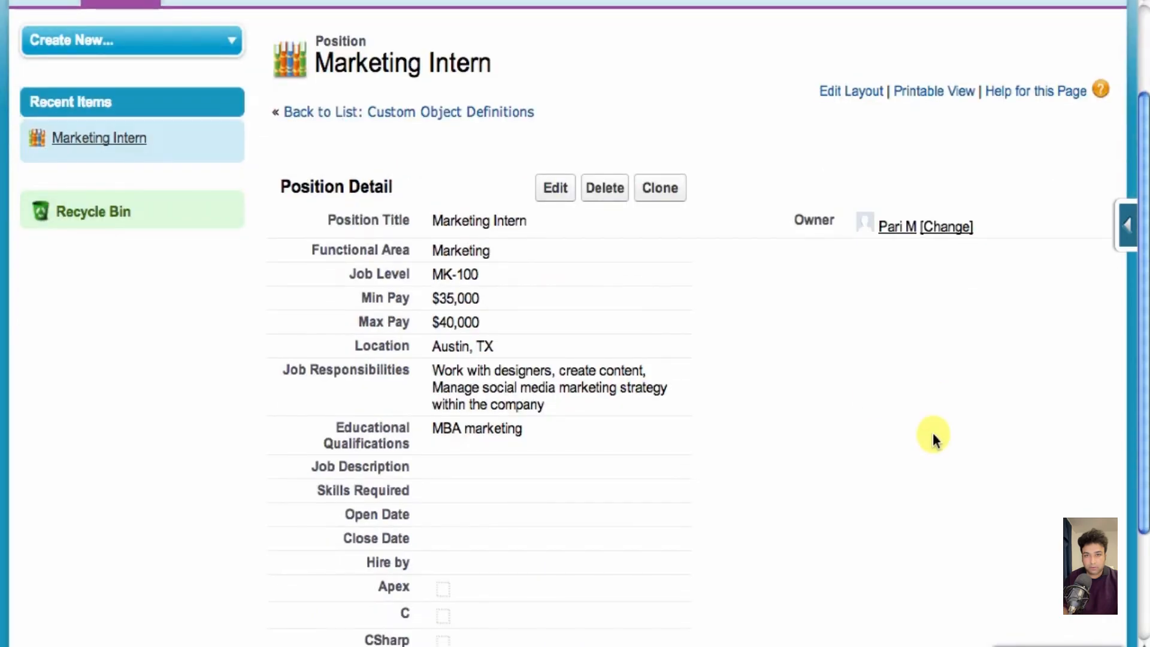
{"action": "scroll", "coordinate": [935, 440], "scroll_direction": "up", "scroll_amount": 4}
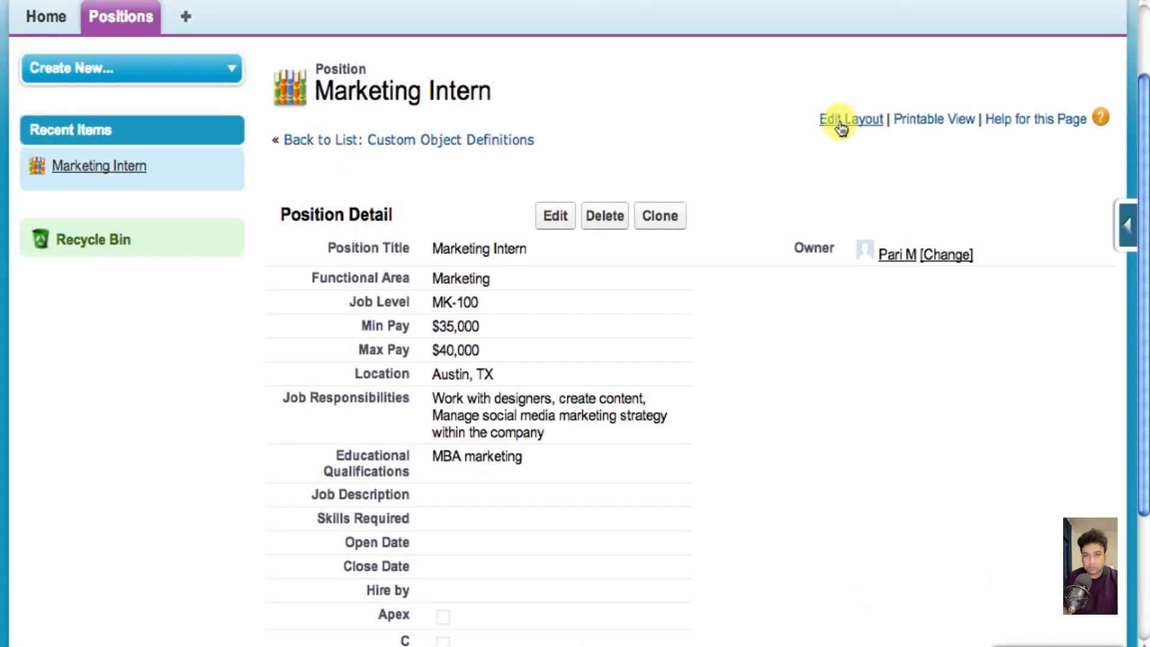
{"action": "left_click", "coordinate": [842, 123]}
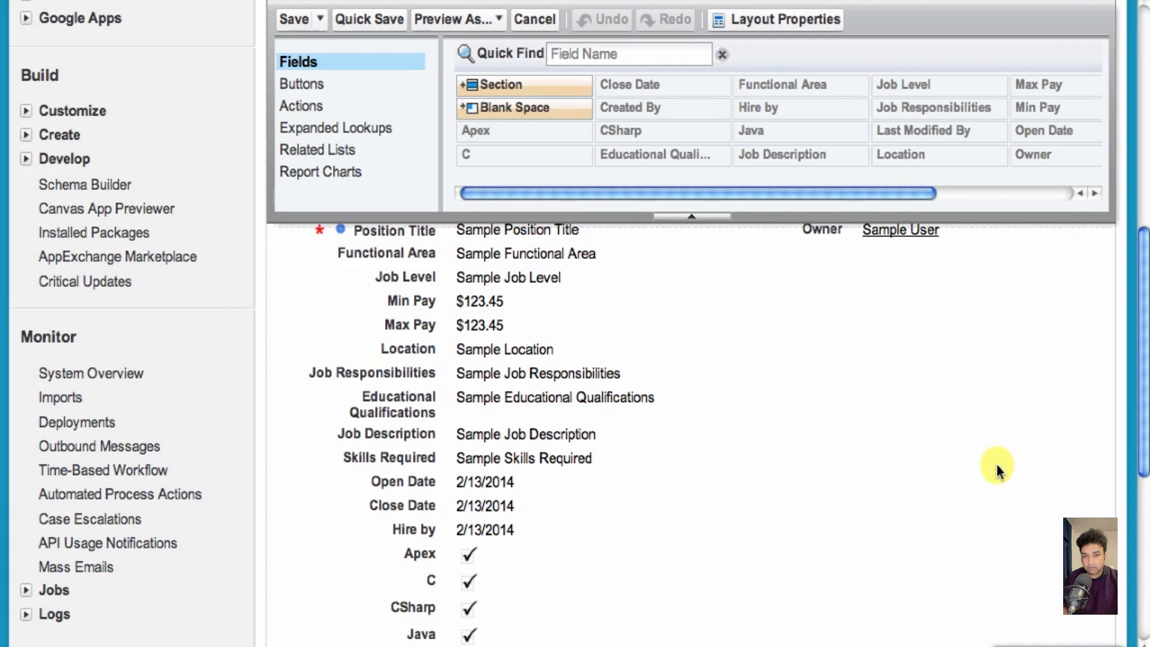
- Add a two-column section named Compensation below the Information section and move Min Pay and Max Pay into it
{"action": "left_click_drag", "start_coordinate": [501, 85], "coordinate": [425, 581]}
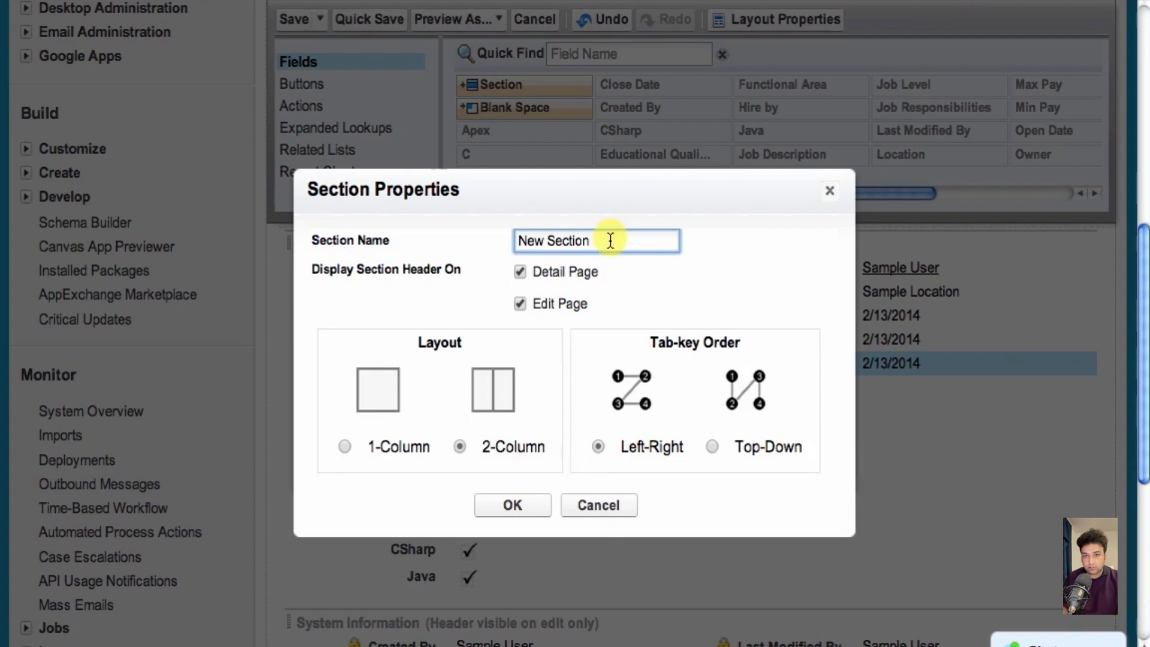
{"action": "left_click_drag", "start_coordinate": [611, 241], "coordinate": [444, 216]}
{"action": "type", "text": "Compen"}
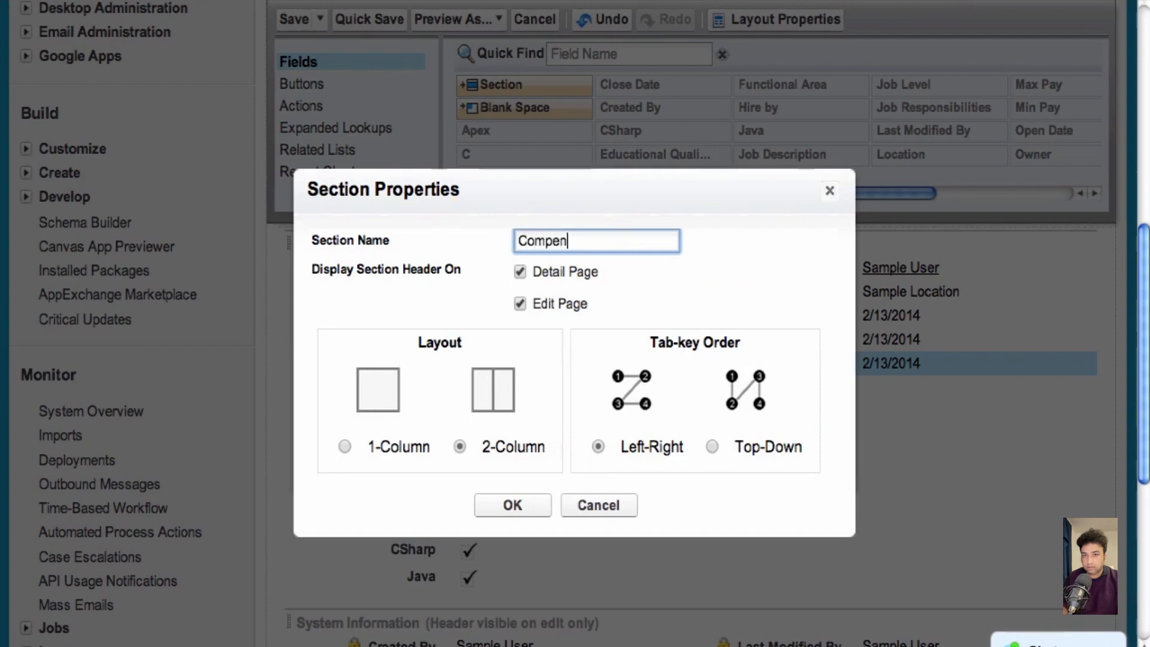
{"action": "type", "text": "sation"}
{"action": "left_click", "coordinate": [509, 505]}
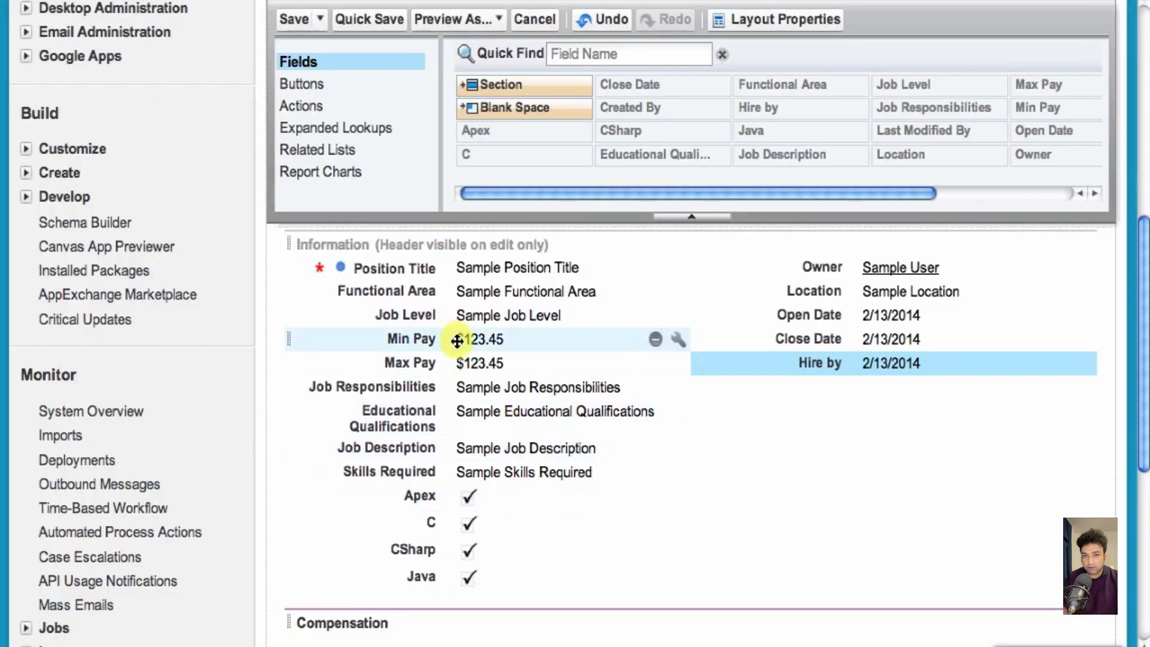
{"action": "left_click_drag", "start_coordinate": [457, 338], "coordinate": [421, 627]}
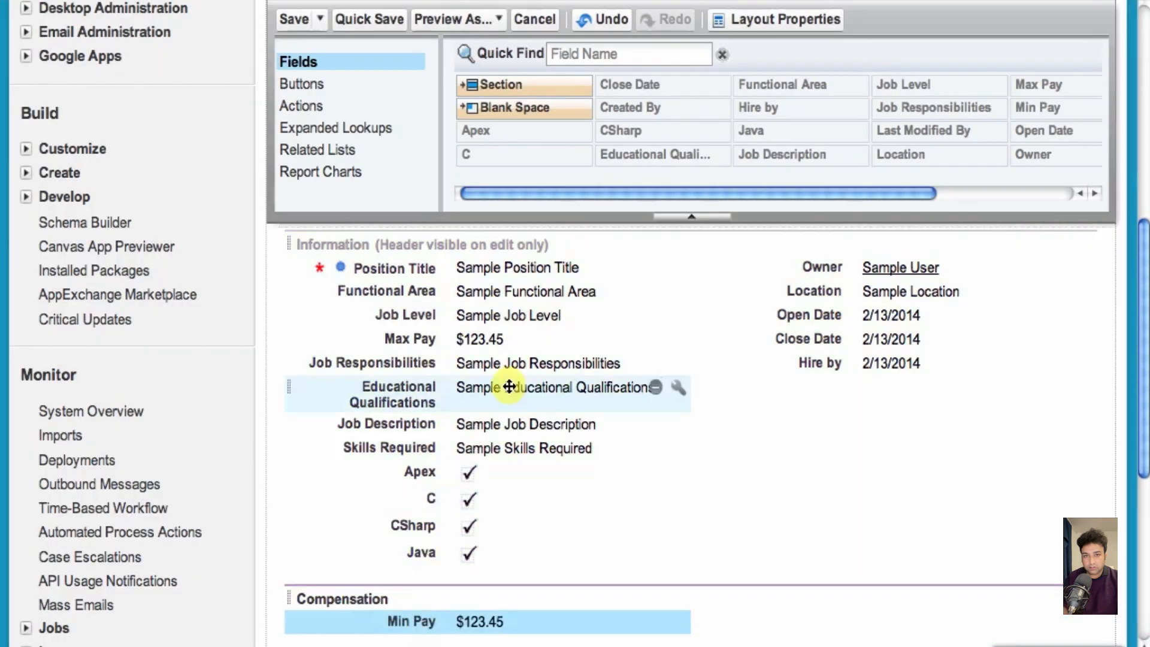
{"action": "left_click_drag", "start_coordinate": [514, 360], "coordinate": [742, 534]}
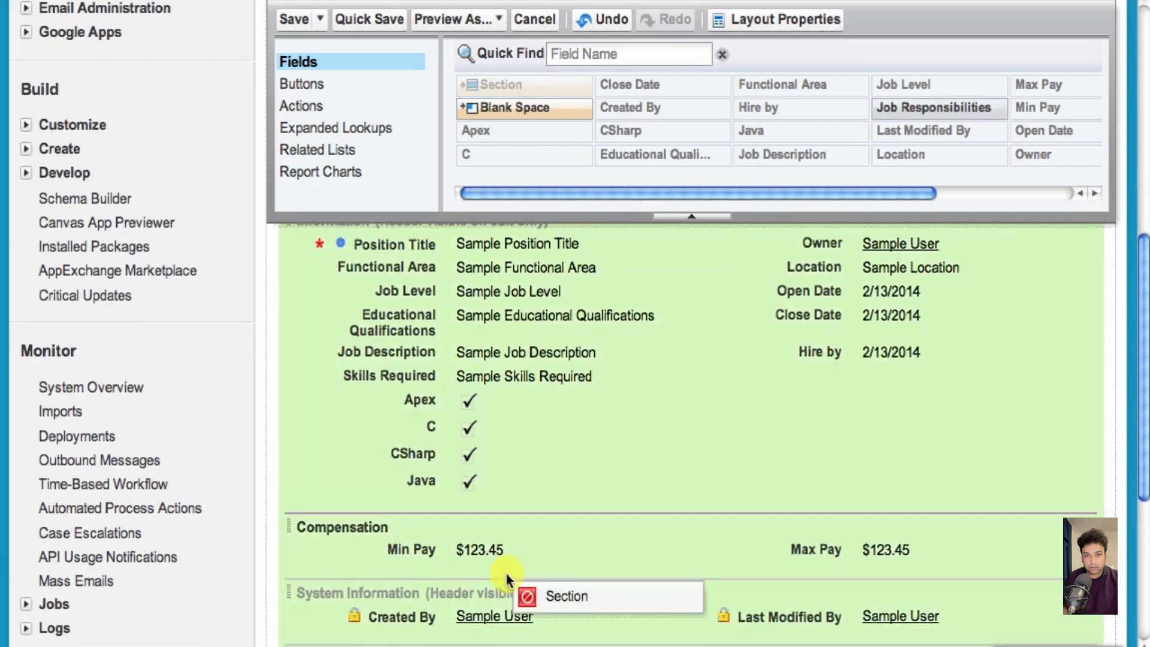
- Add a one-column Job Details section below Compensation and move Job Description, Skills Required and Educational Qualifications into it
{"action": "left_click_drag", "start_coordinate": [506, 578], "coordinate": [497, 617]}
{"action": "type", "text": "Job Details"}
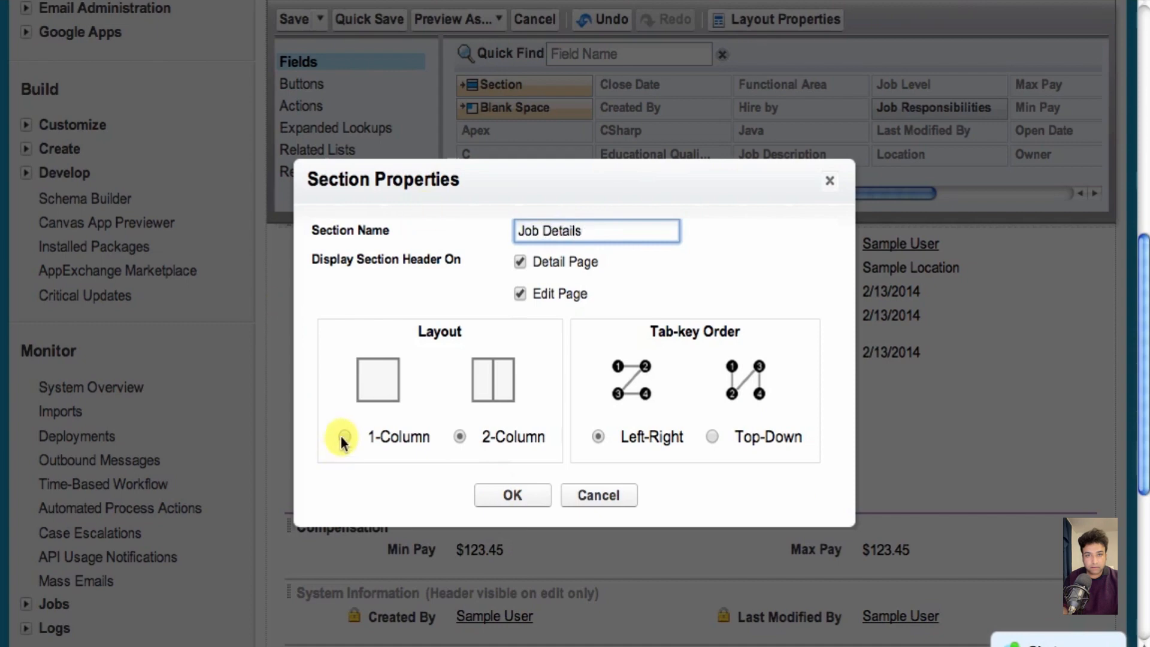
{"action": "left_click", "coordinate": [513, 495]}
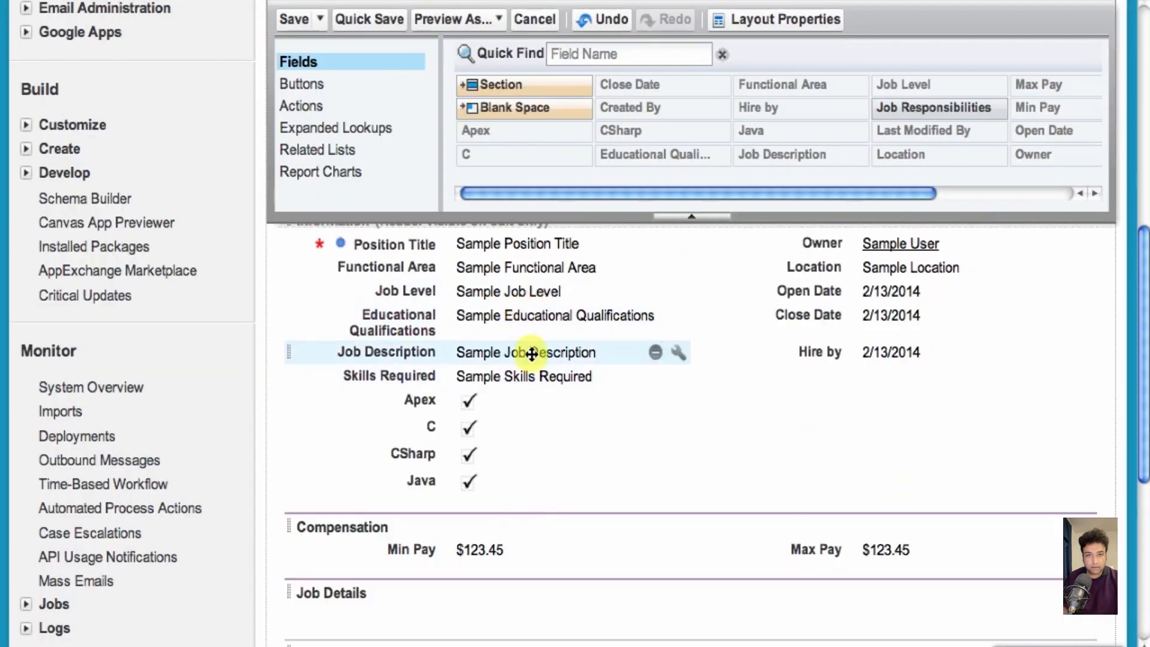
{"action": "left_click_drag", "start_coordinate": [526, 352], "coordinate": [534, 596]}
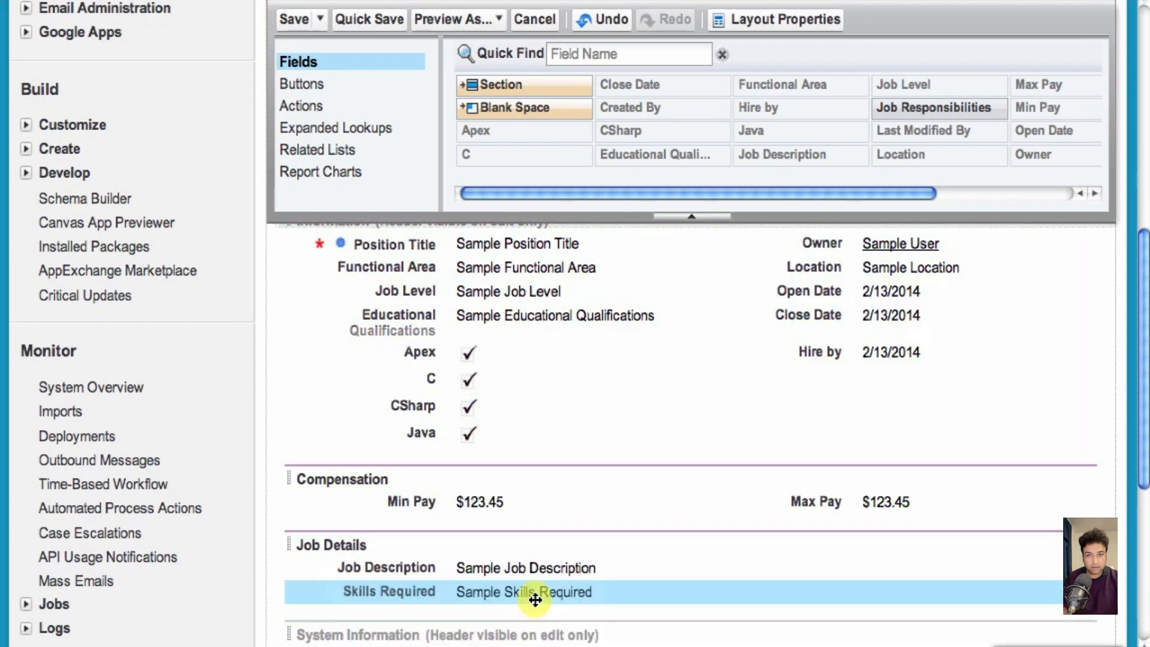
{"action": "left_click_drag", "start_coordinate": [521, 314], "coordinate": [495, 611]}
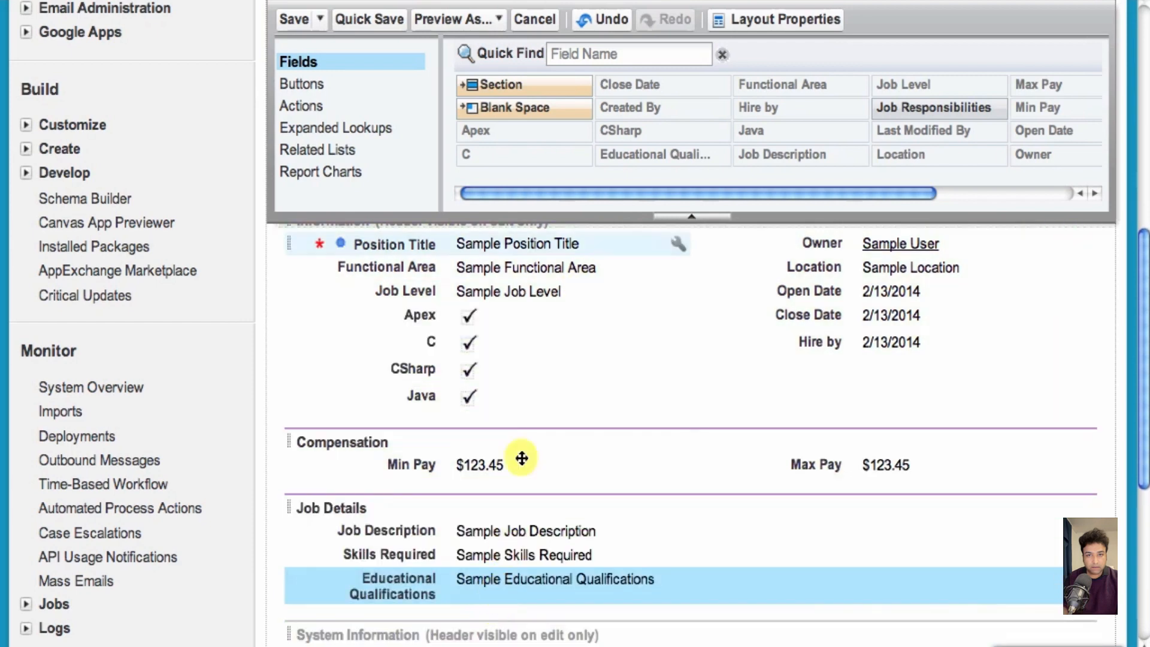
- Add a two-column Programming Languages section below Job Details containing C, CSharp, Java and Apex, and save the layout
{"action": "left_click_drag", "start_coordinate": [535, 88], "coordinate": [480, 559]}
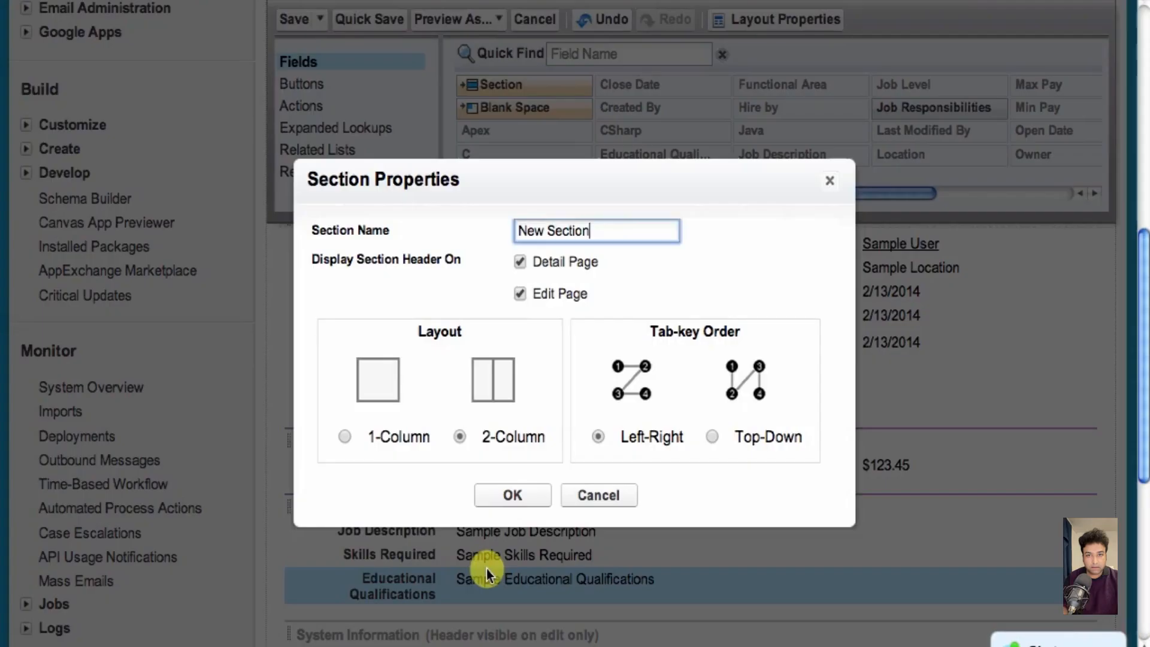
{"action": "type", "text": "Programming Languages"}
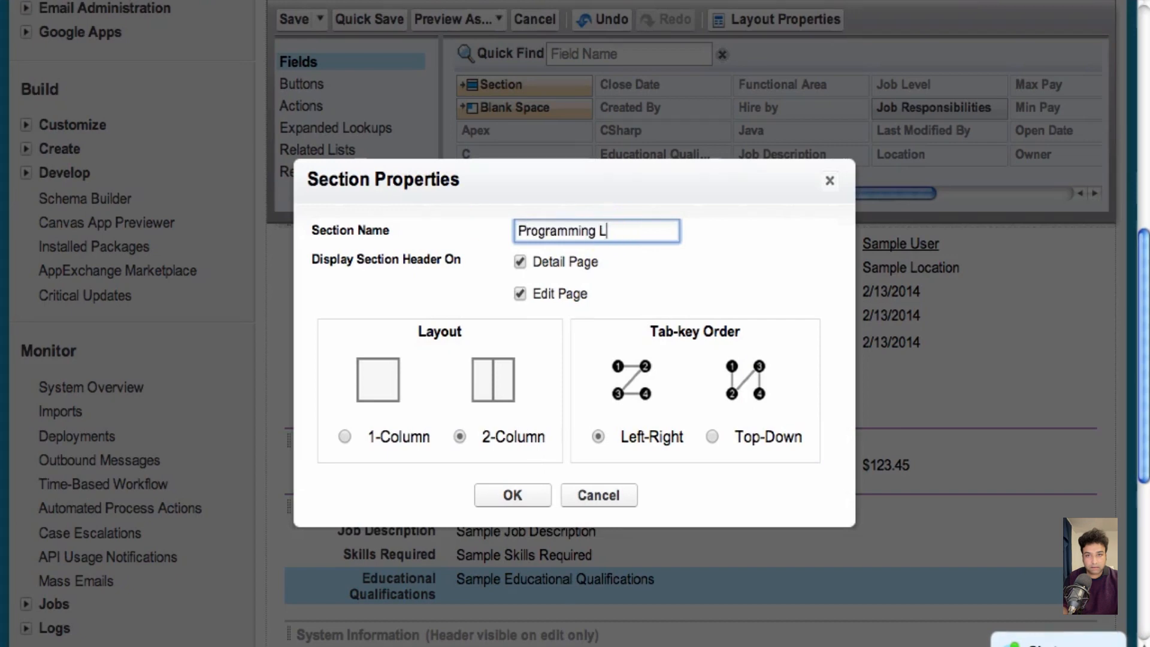
{"action": "left_click", "coordinate": [513, 497]}
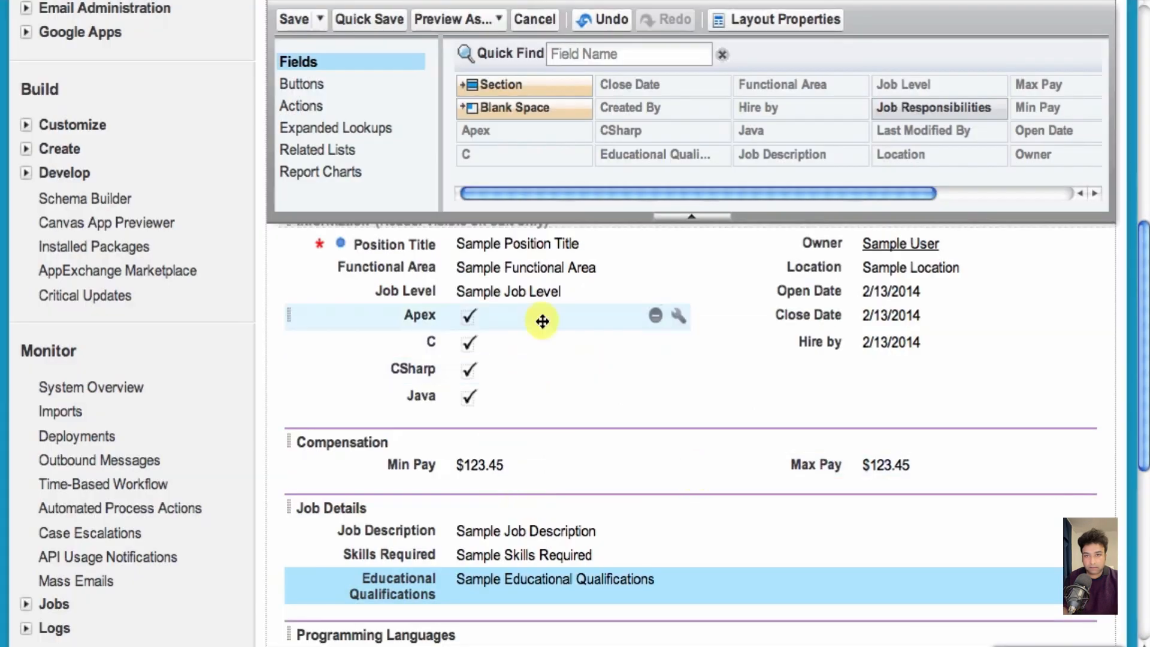
{"action": "left_click_drag", "start_coordinate": [539, 340], "coordinate": [427, 563]}
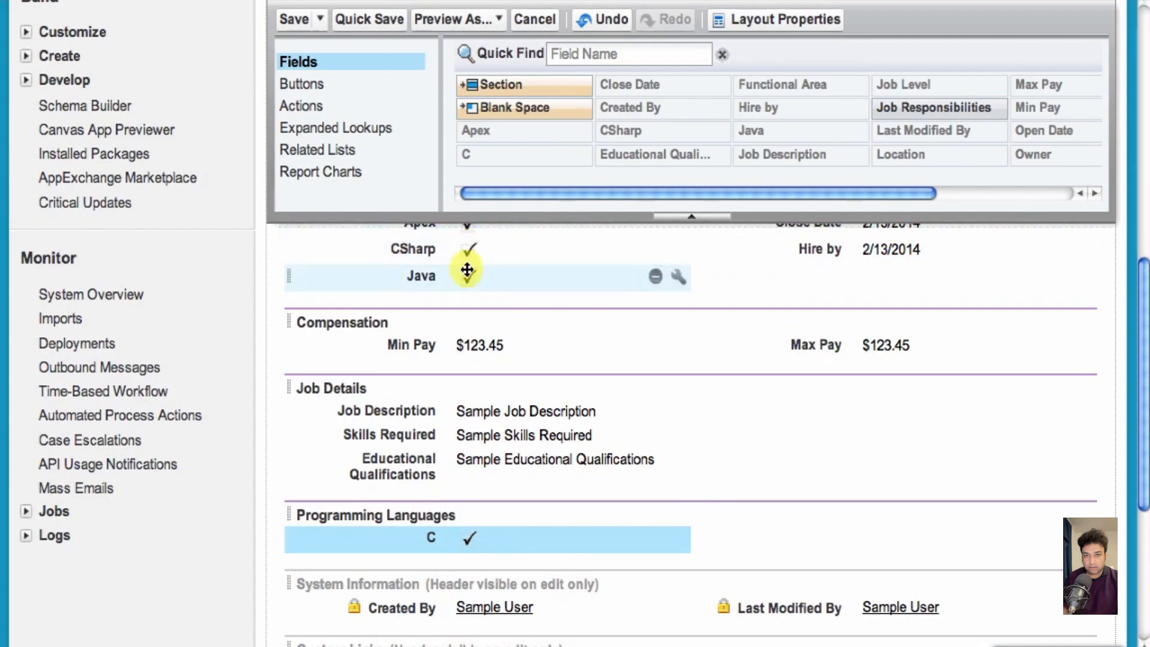
{"action": "left_click_drag", "start_coordinate": [468, 267], "coordinate": [791, 516]}
{"action": "left_click_drag", "start_coordinate": [419, 248], "coordinate": [811, 542]}
{"action": "scroll", "coordinate": [488, 444], "scroll_direction": "up", "scroll_amount": 6}
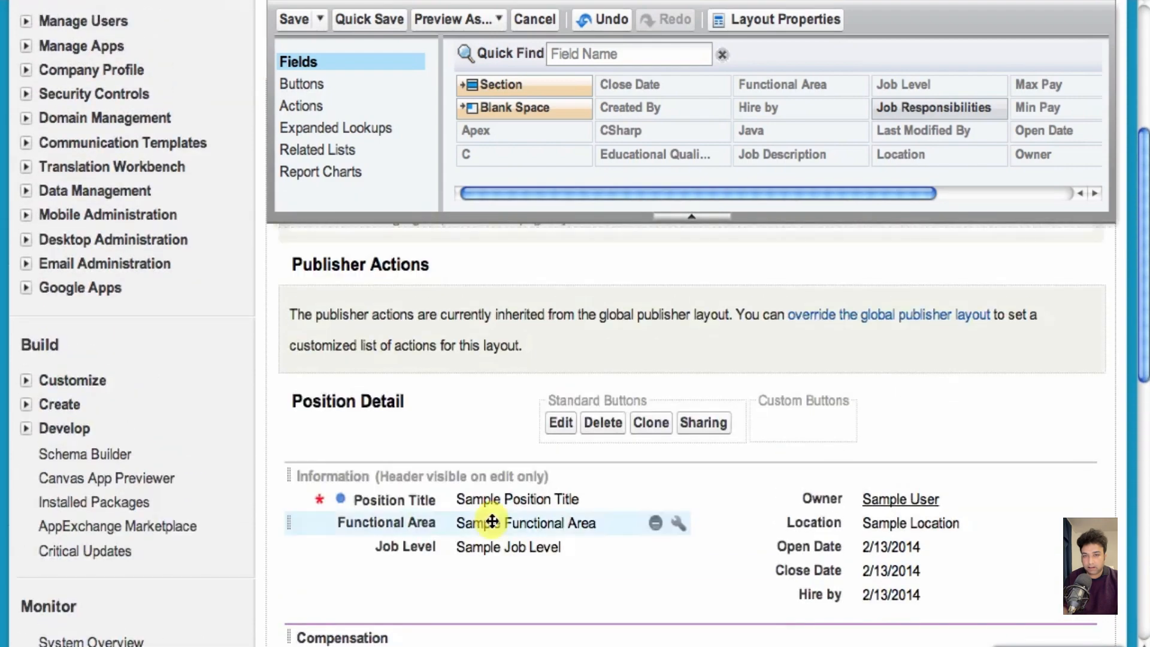
{"action": "left_click", "coordinate": [294, 20]}
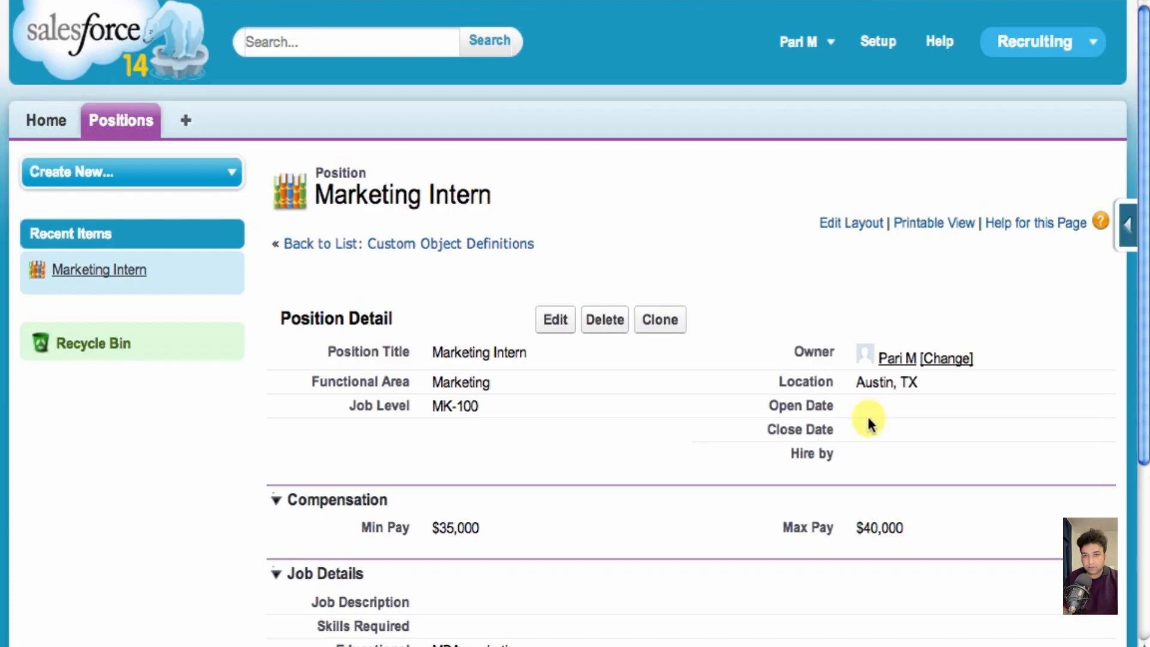
{"action": "scroll", "coordinate": [1040, 468], "scroll_direction": "down", "scroll_amount": 1}
{"action": "scroll", "coordinate": [1039, 467], "scroll_direction": "down", "scroll_amount": 4}
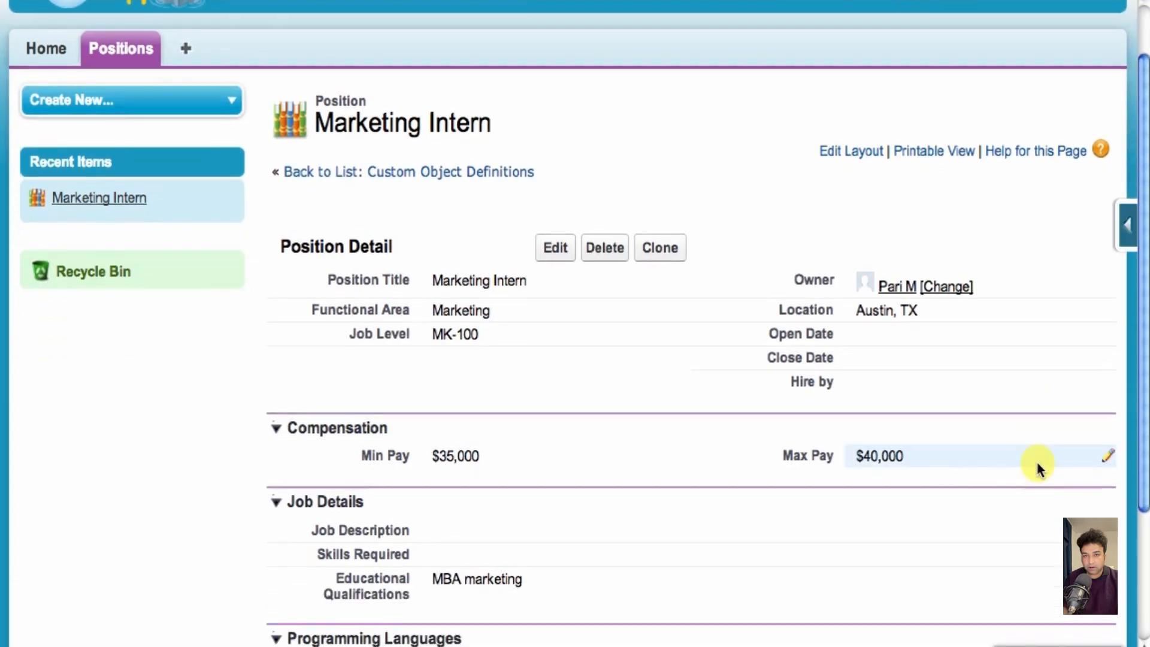
{"action": "scroll", "coordinate": [1040, 468], "scroll_direction": "down", "scroll_amount": 2}
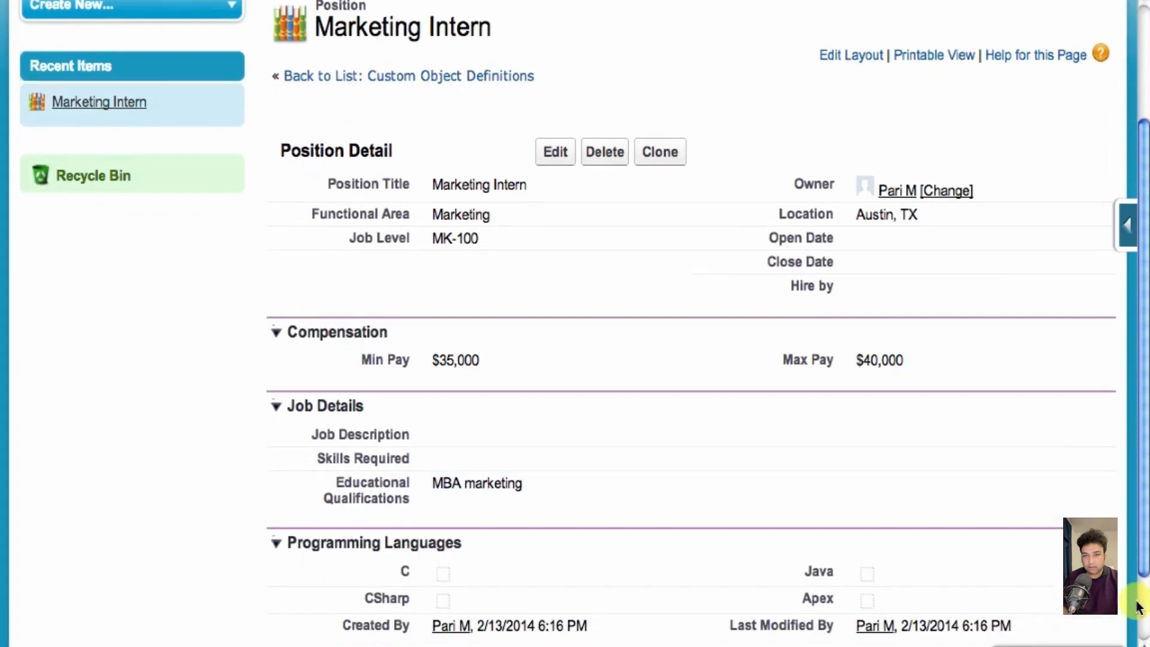
{"action": "scroll", "coordinate": [1082, 614], "scroll_direction": "down", "scroll_amount": 1}
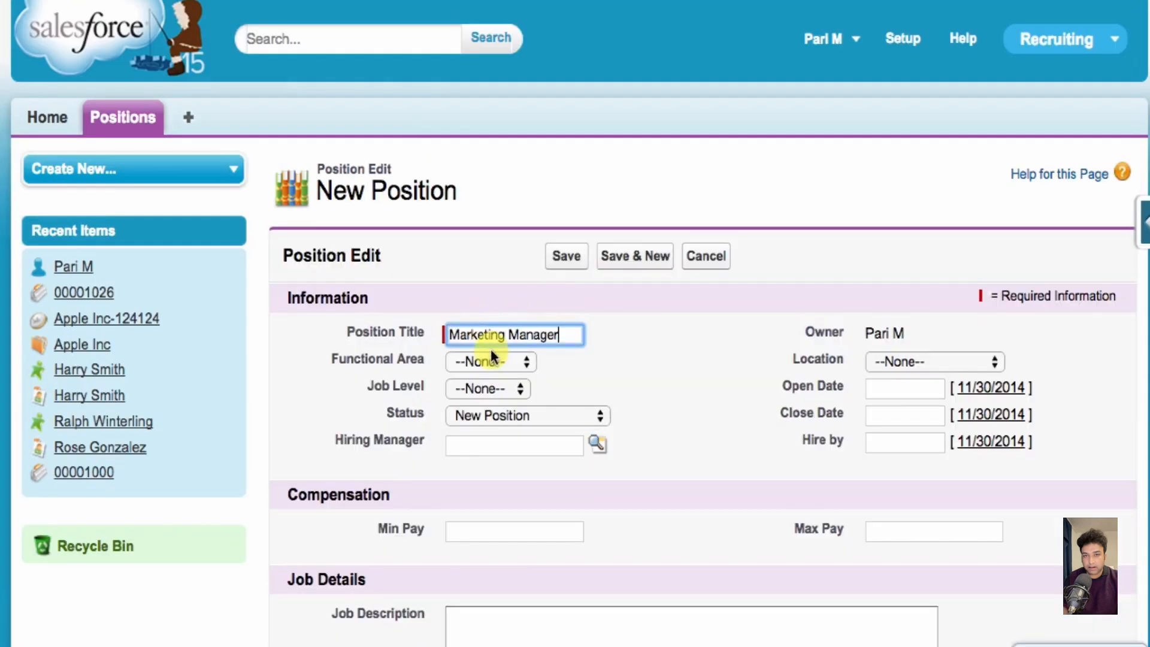
- Set the functional area of the new Marketing Manager position to Marketing and open its job level choices
{"action": "left_click", "coordinate": [490, 359]}
{"action": "left_click", "coordinate": [488, 393]}
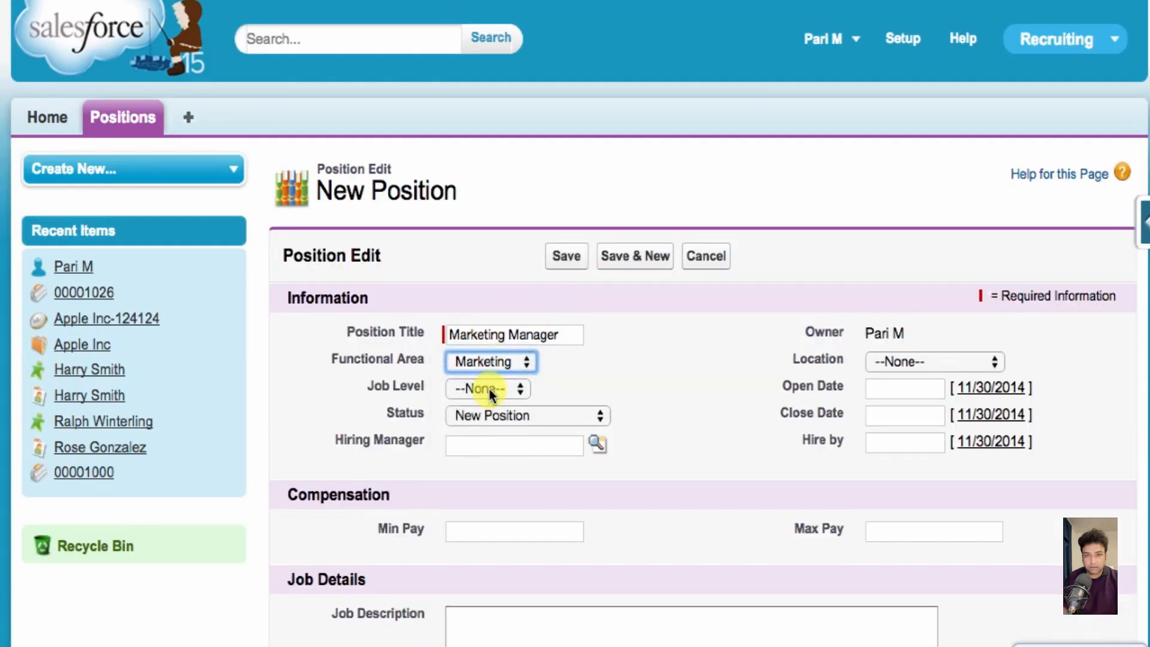
{"action": "left_click", "coordinate": [491, 391]}
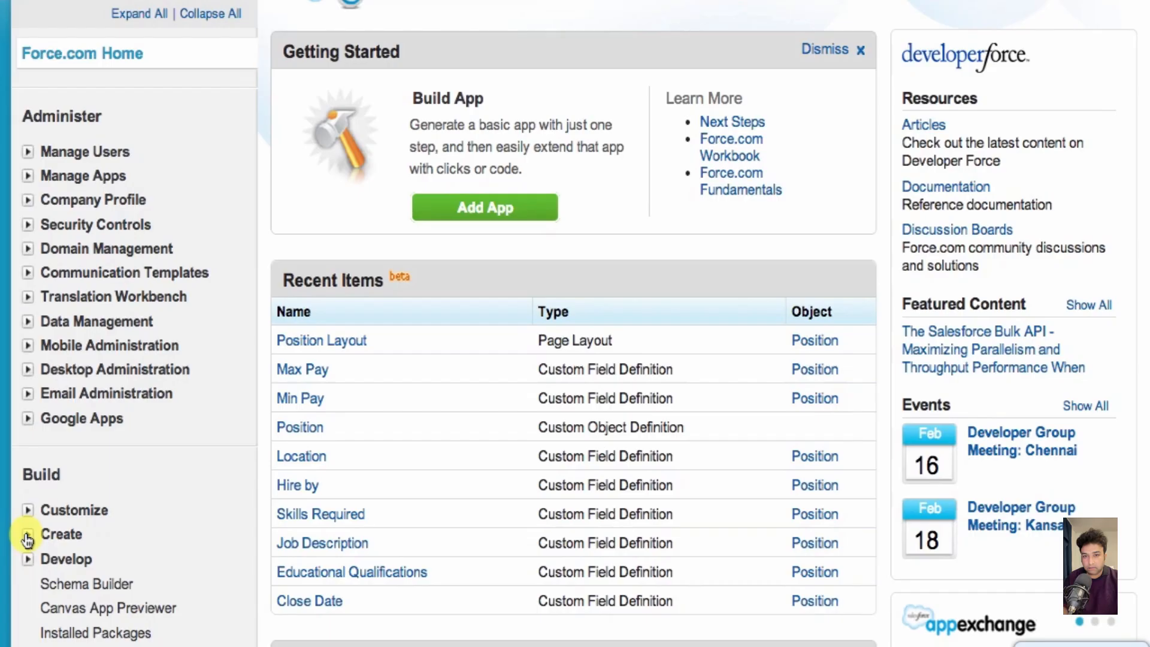
- Open the list of custom objects in Setup
{"action": "left_click", "coordinate": [28, 534]}
{"action": "scroll", "coordinate": [59, 530], "scroll_direction": "down", "scroll_amount": 2}
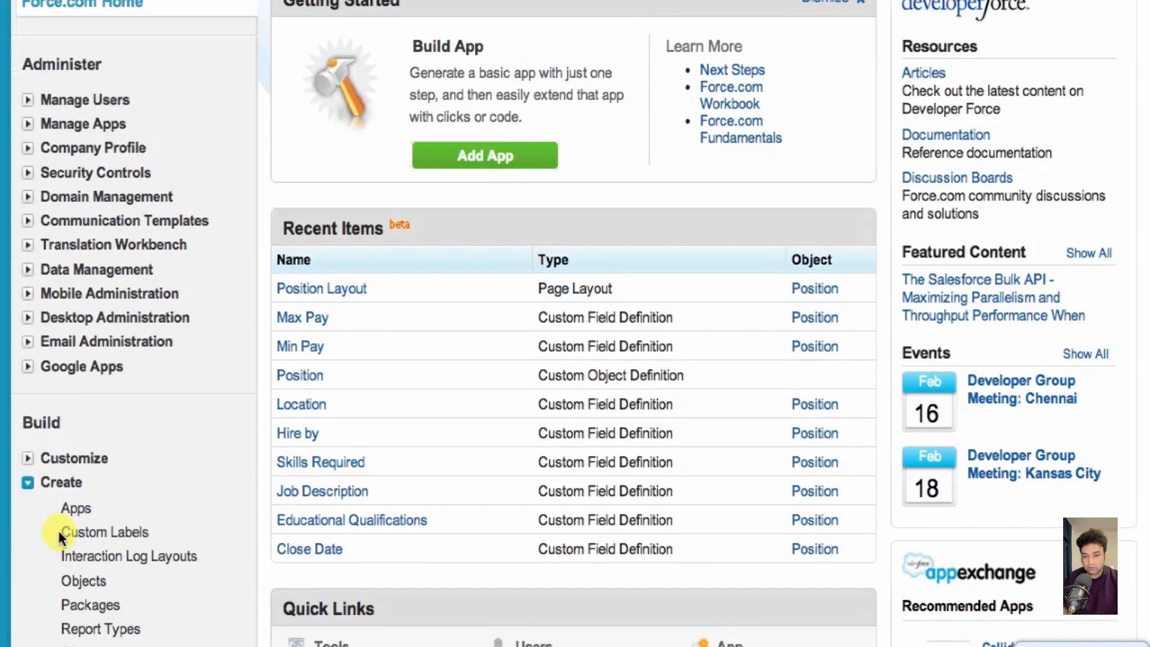
{"action": "scroll", "coordinate": [59, 530], "scroll_direction": "down", "scroll_amount": 1}
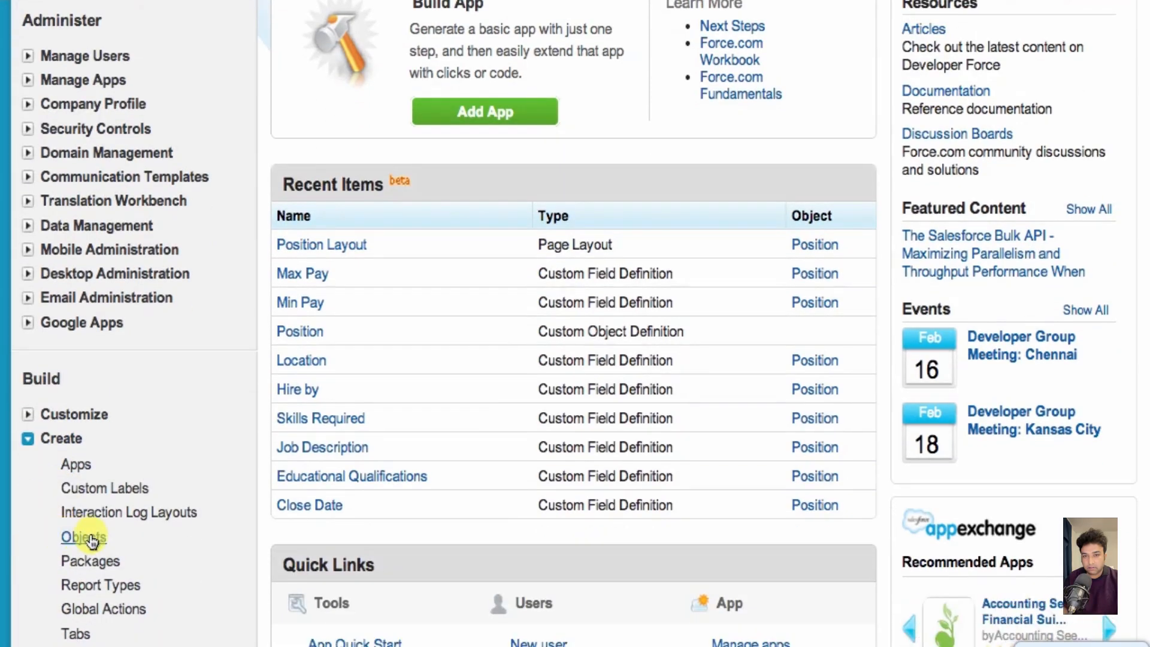
{"action": "left_click", "coordinate": [90, 539]}
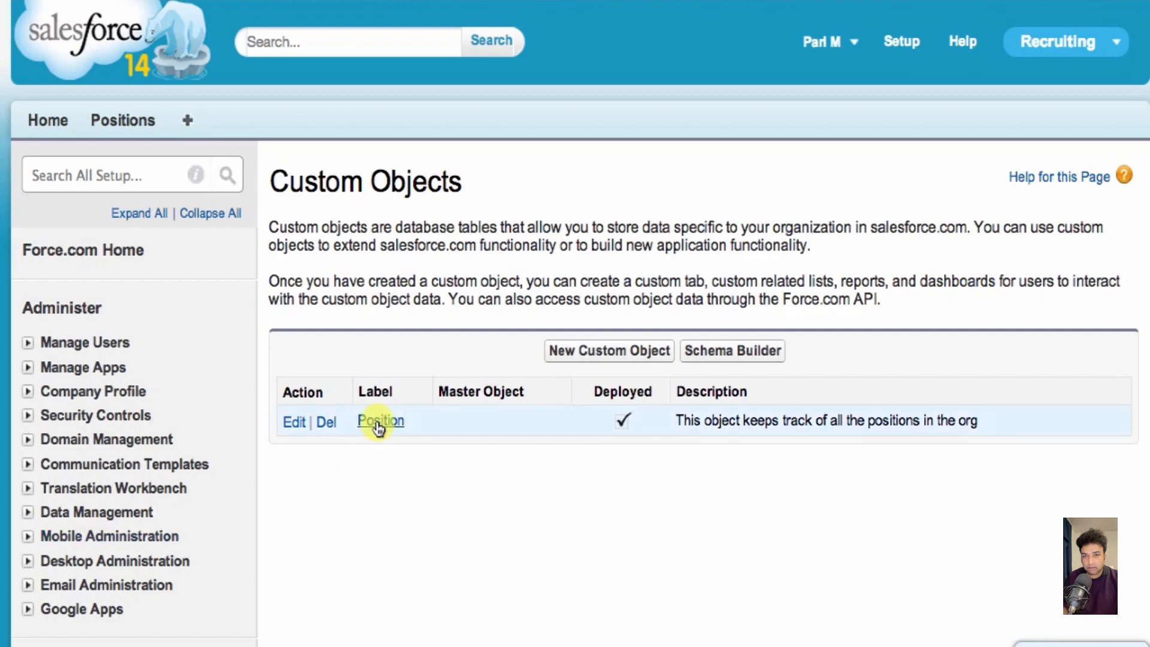
- Open the Position object's field dependencies and start a new dependency
{"action": "left_click", "coordinate": [379, 426]}
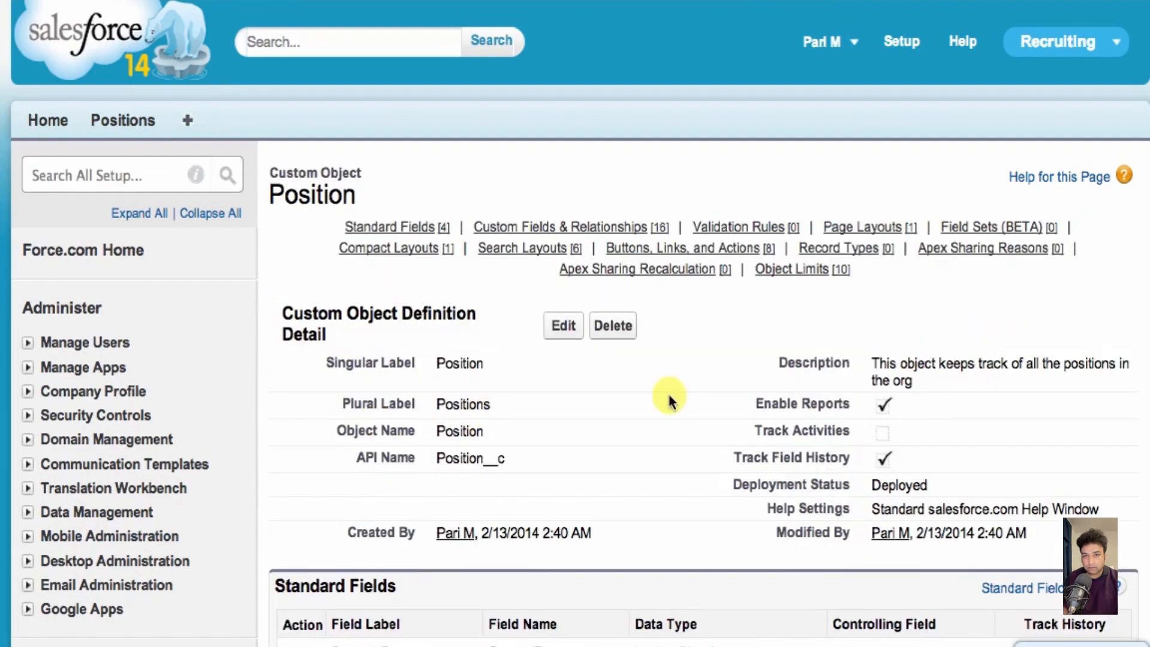
{"action": "scroll", "coordinate": [669, 392], "scroll_direction": "down", "scroll_amount": 4}
{"action": "scroll", "coordinate": [668, 391], "scroll_direction": "down", "scroll_amount": 3}
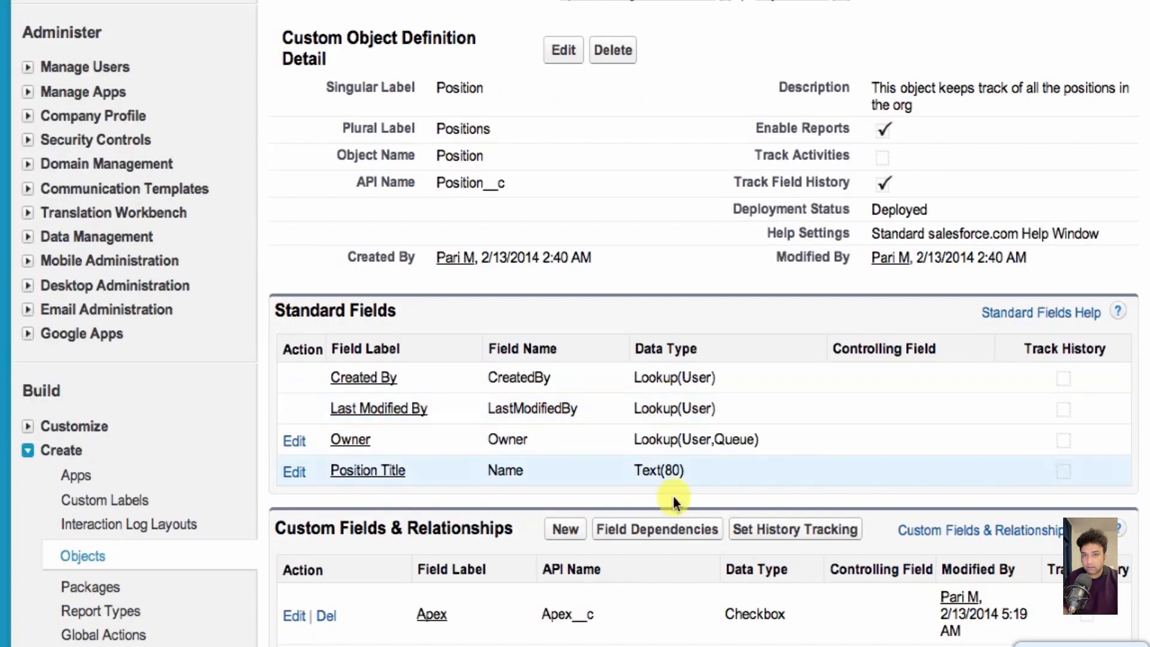
{"action": "left_click", "coordinate": [653, 535]}
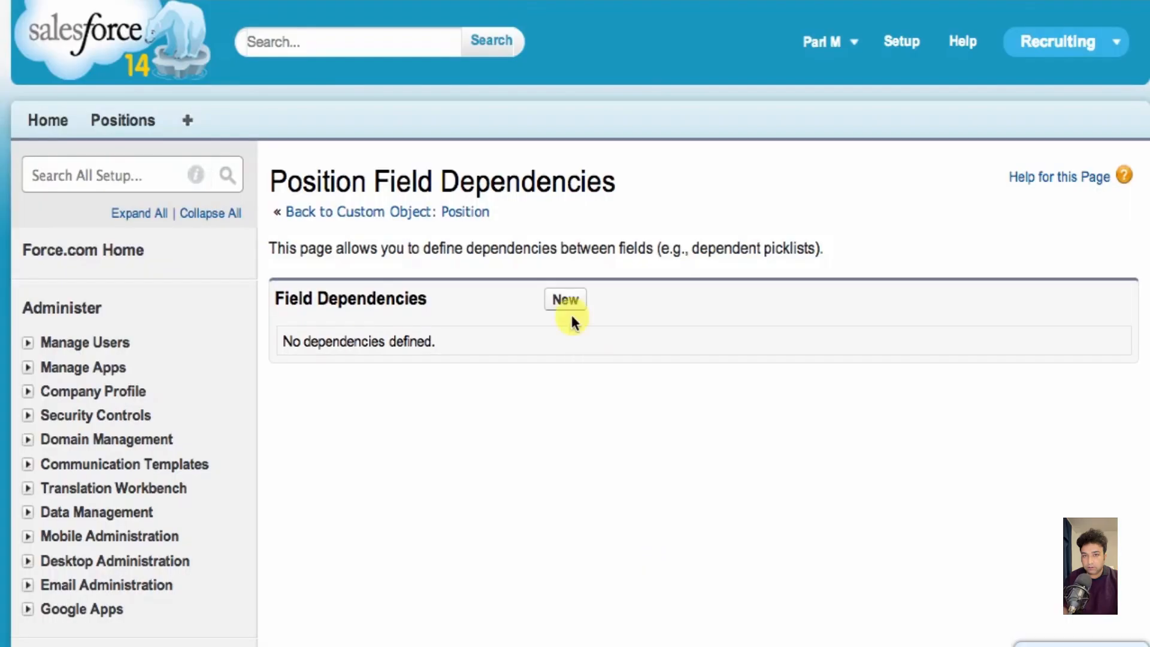
{"action": "left_click", "coordinate": [567, 306]}
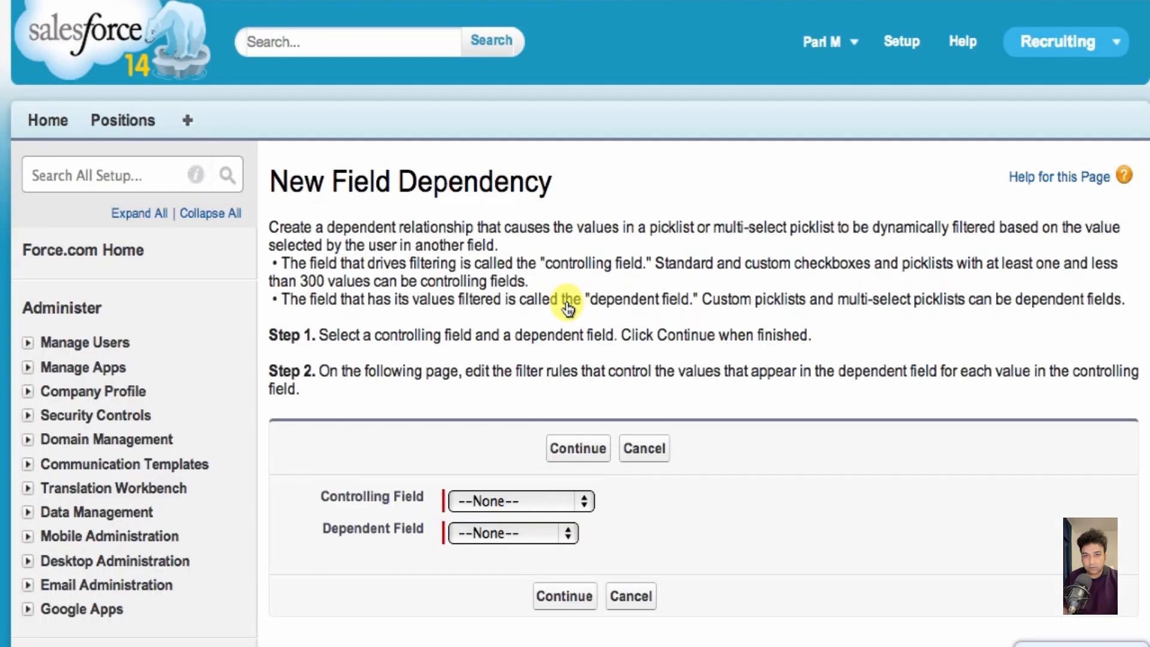
- Set Functional Area as the controlling field and Job Level as the dependent field, and continue to the filter rules
{"action": "left_click", "coordinate": [584, 501]}
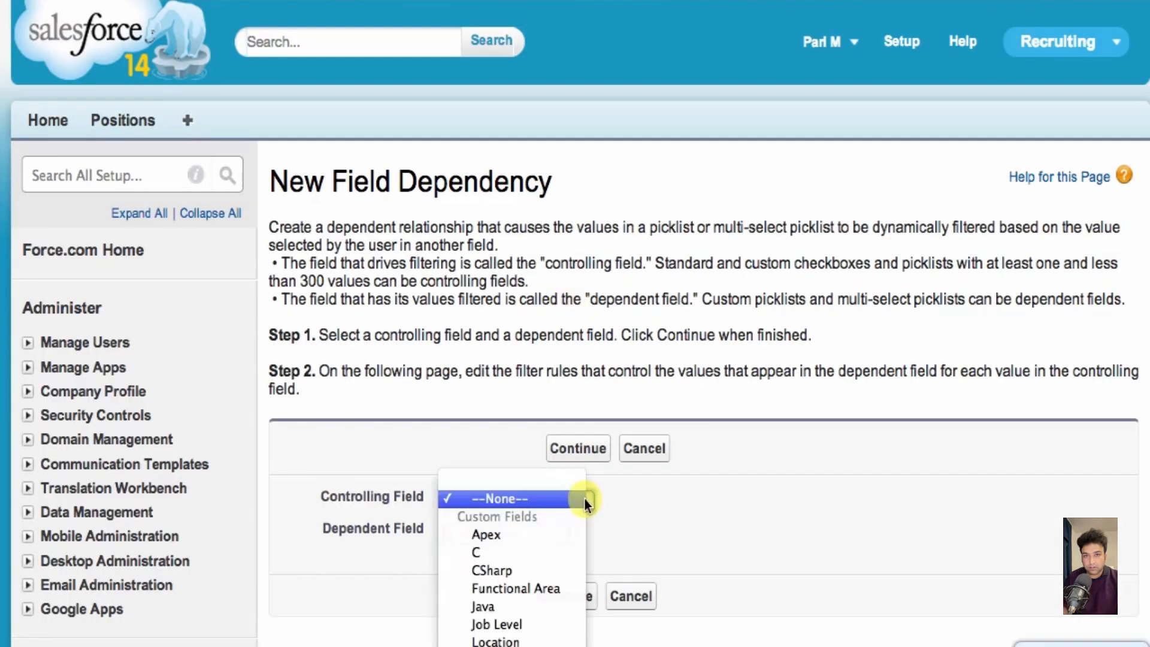
{"action": "left_click", "coordinate": [562, 588]}
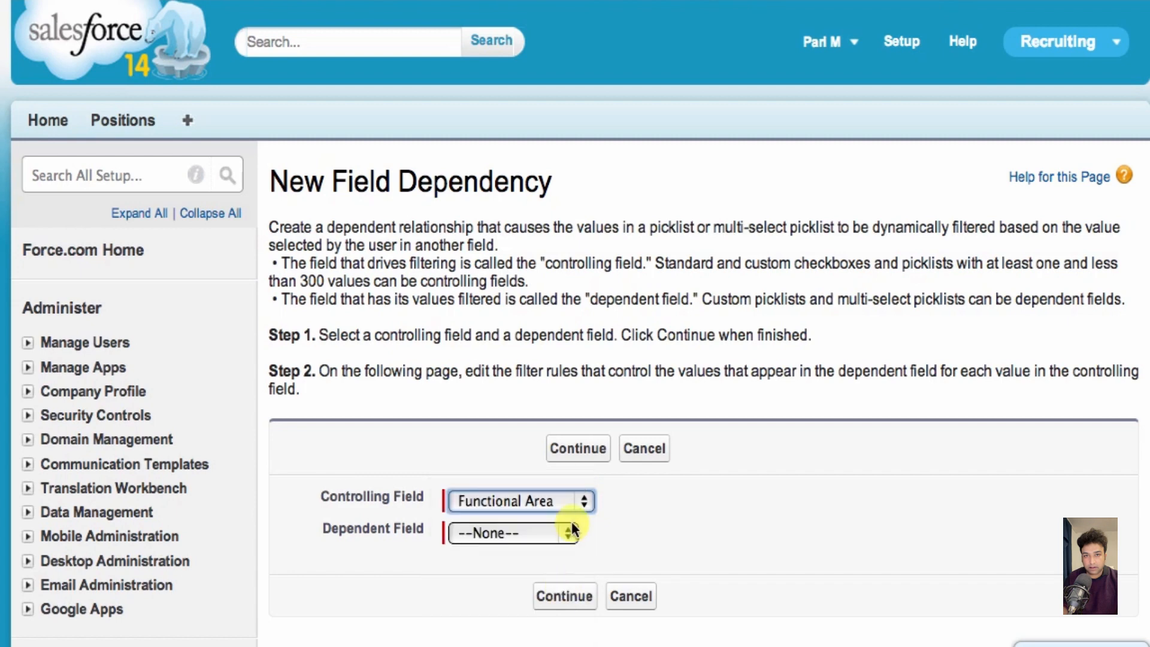
{"action": "left_click", "coordinate": [571, 526]}
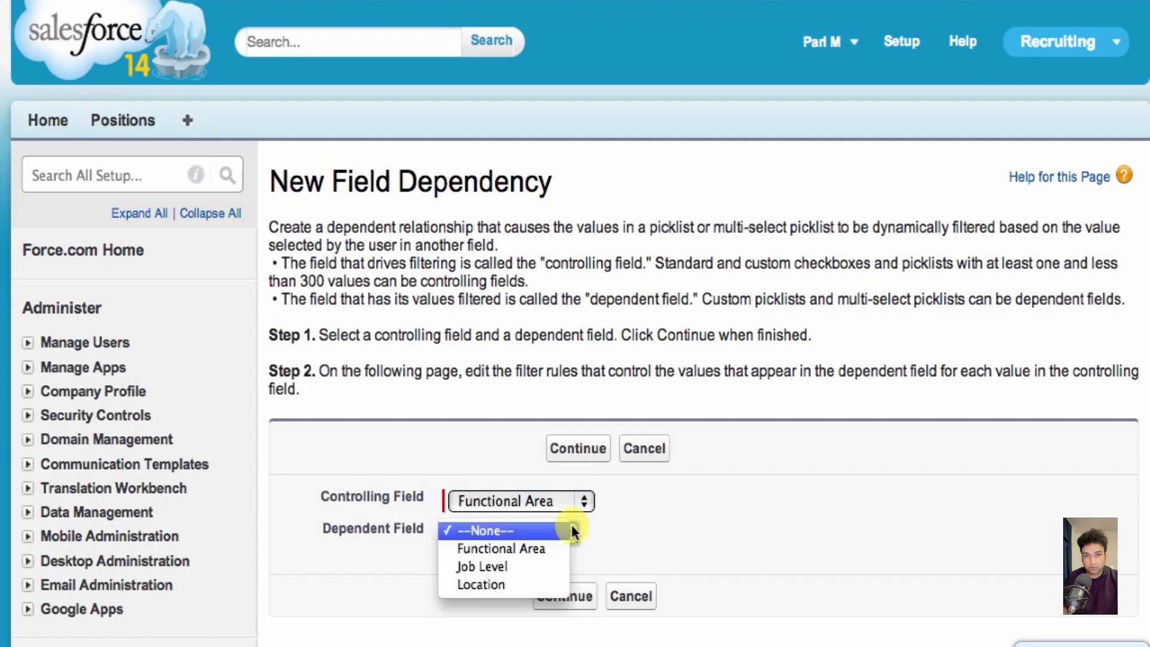
{"action": "left_click", "coordinate": [553, 566]}
{"action": "left_click", "coordinate": [574, 596]}
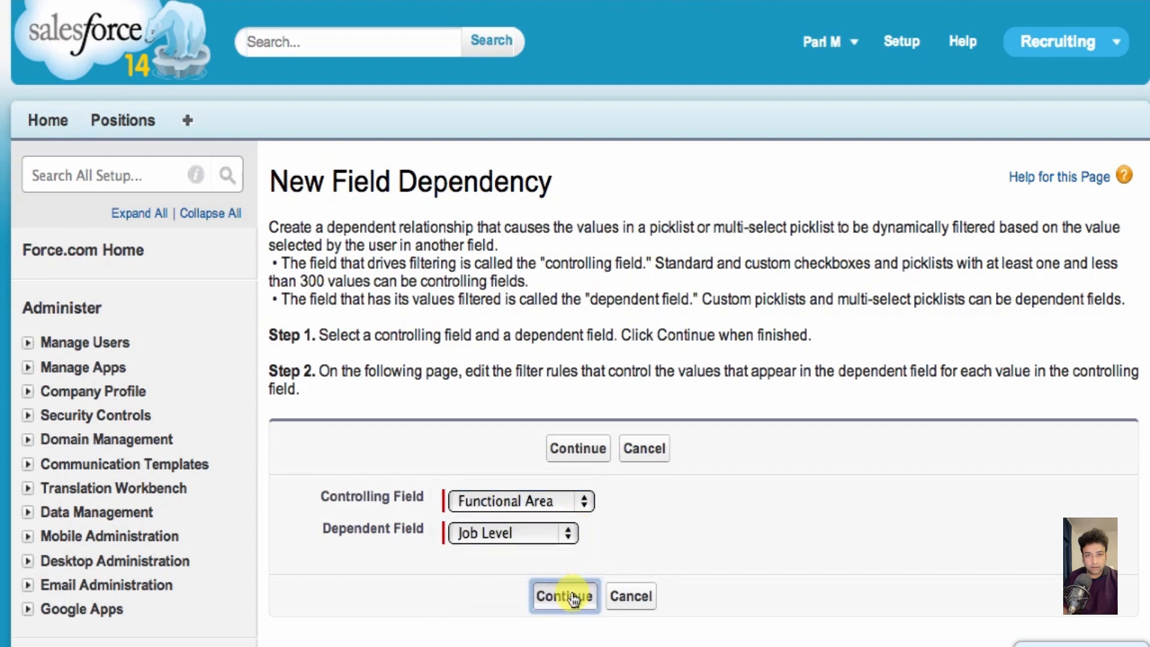
- Include job levels SA-100, SA-200 and SA-300 for the Sales functional area
{"action": "scroll", "coordinate": [865, 268], "scroll_direction": "down", "scroll_amount": 3}
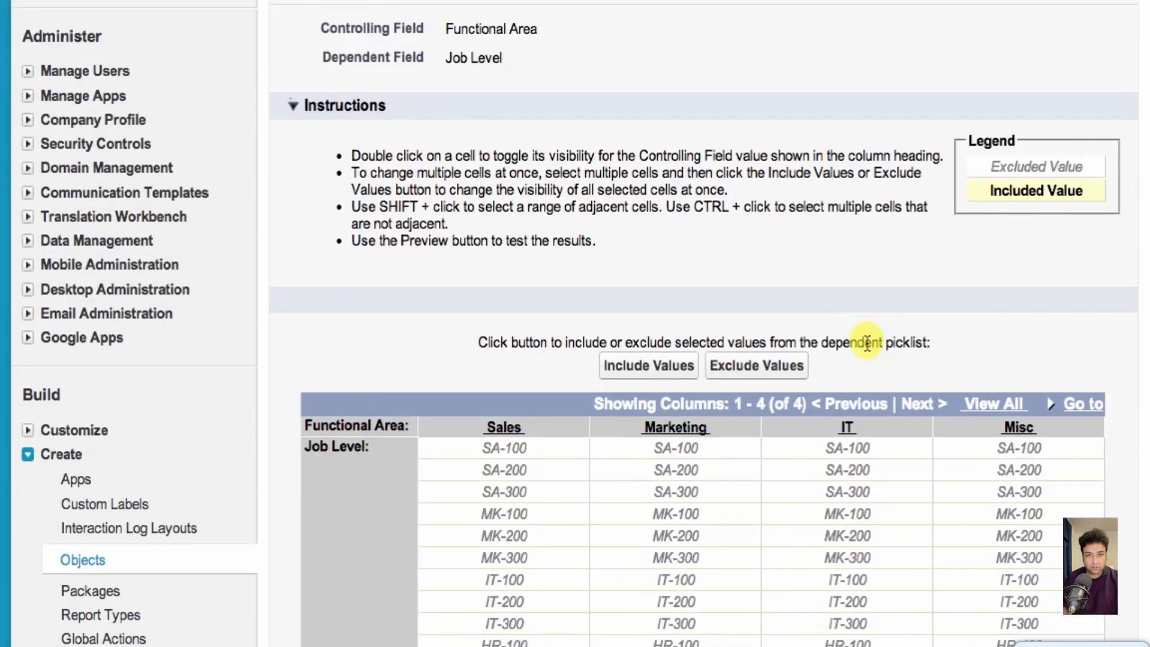
{"action": "scroll", "coordinate": [867, 343], "scroll_direction": "down", "scroll_amount": 3}
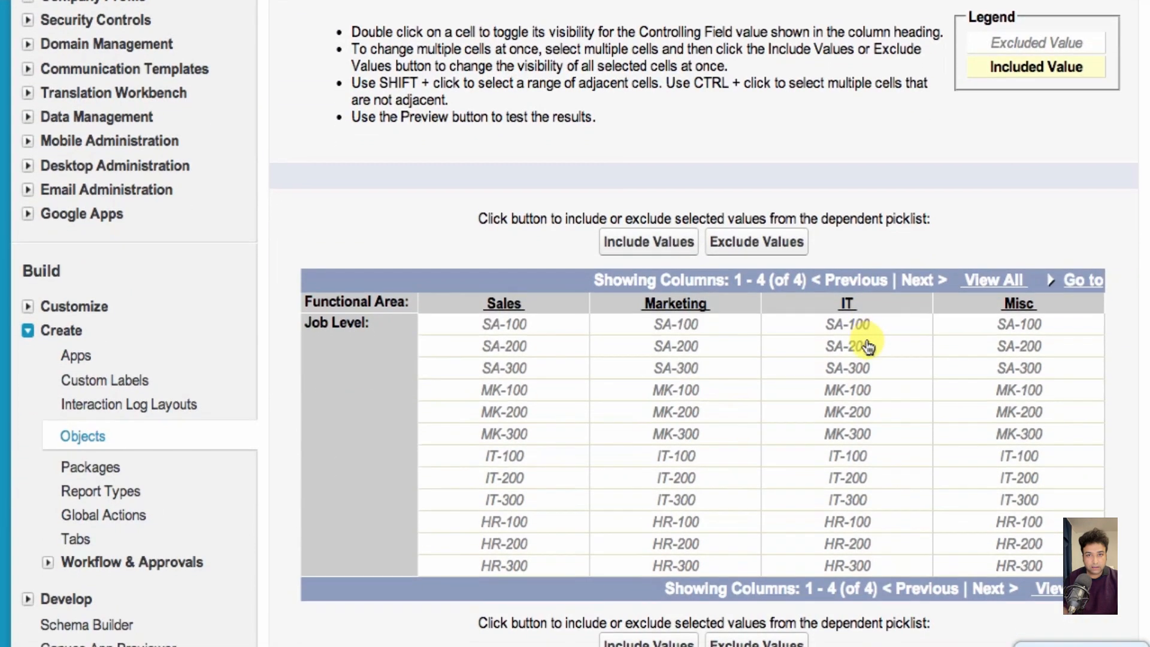
{"action": "left_click", "coordinate": [522, 324]}
{"action": "left_click", "coordinate": [519, 343]}
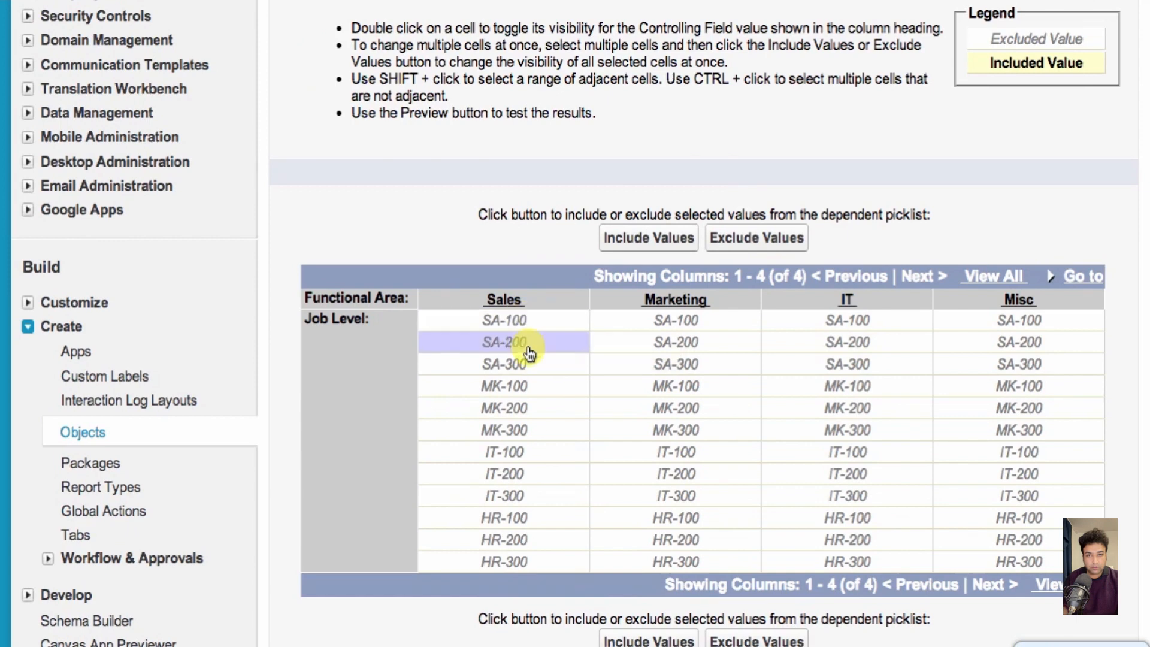
{"action": "left_click", "coordinate": [518, 321], "text": "ctrl"}
{"action": "left_click", "coordinate": [492, 360], "text": "ctrl"}
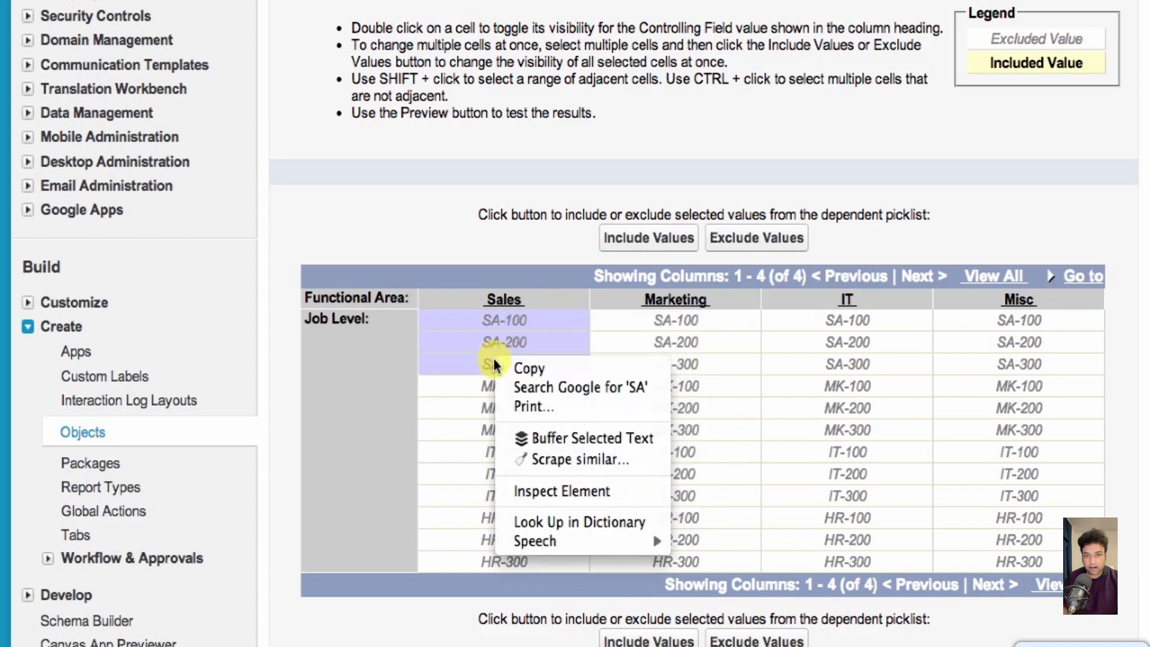
{"action": "left_click", "coordinate": [614, 238]}
{"action": "left_click", "coordinate": [614, 240]}
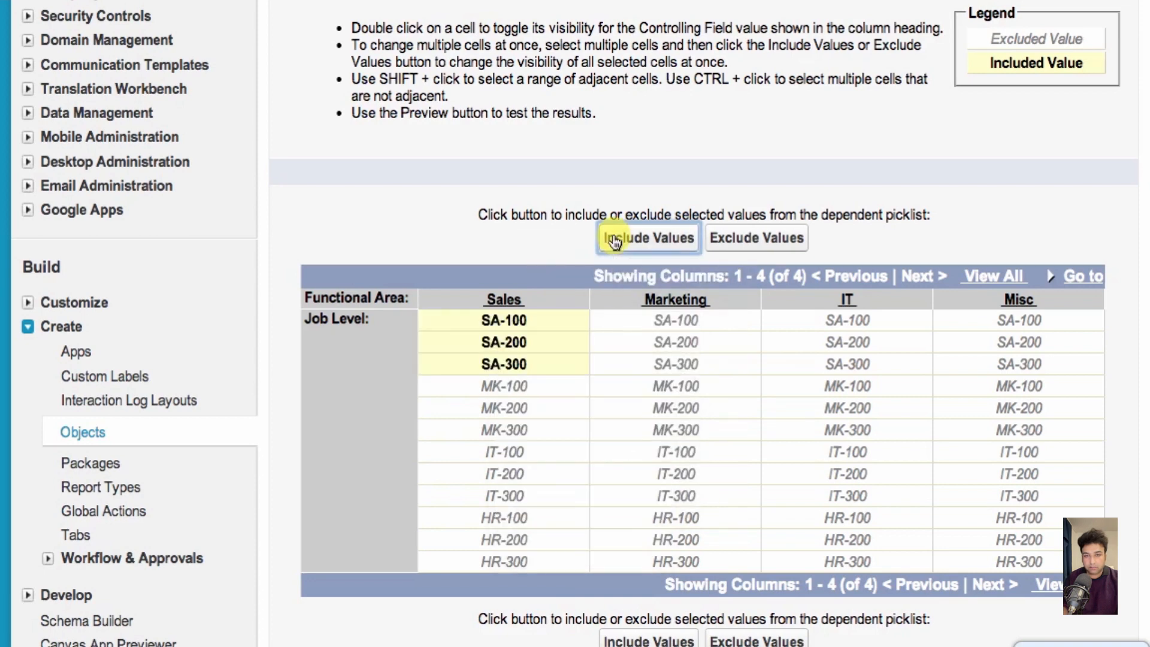
- Include job levels MK-100, MK-200 and MK-300 for the Marketing functional area
{"action": "left_click", "coordinate": [664, 383], "text": "ctrl"}
{"action": "left_click", "coordinate": [648, 409], "text": "ctrl"}
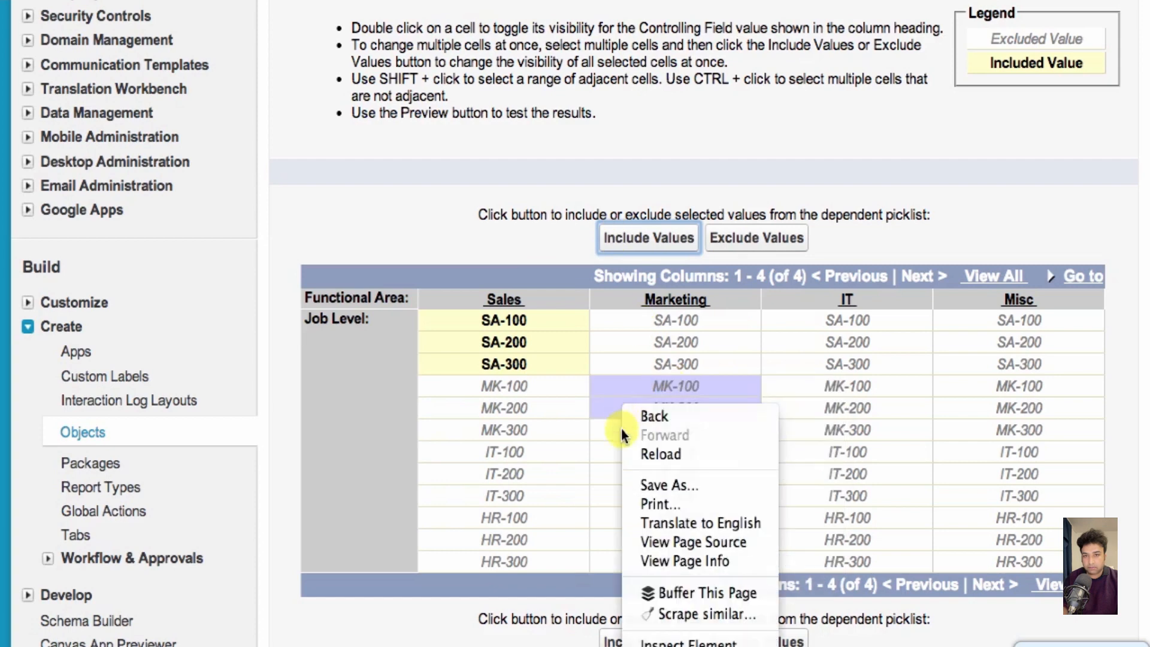
{"action": "left_click", "coordinate": [621, 429], "text": "ctrl"}
{"action": "left_click", "coordinate": [638, 238]}
{"action": "left_click", "coordinate": [638, 240]}
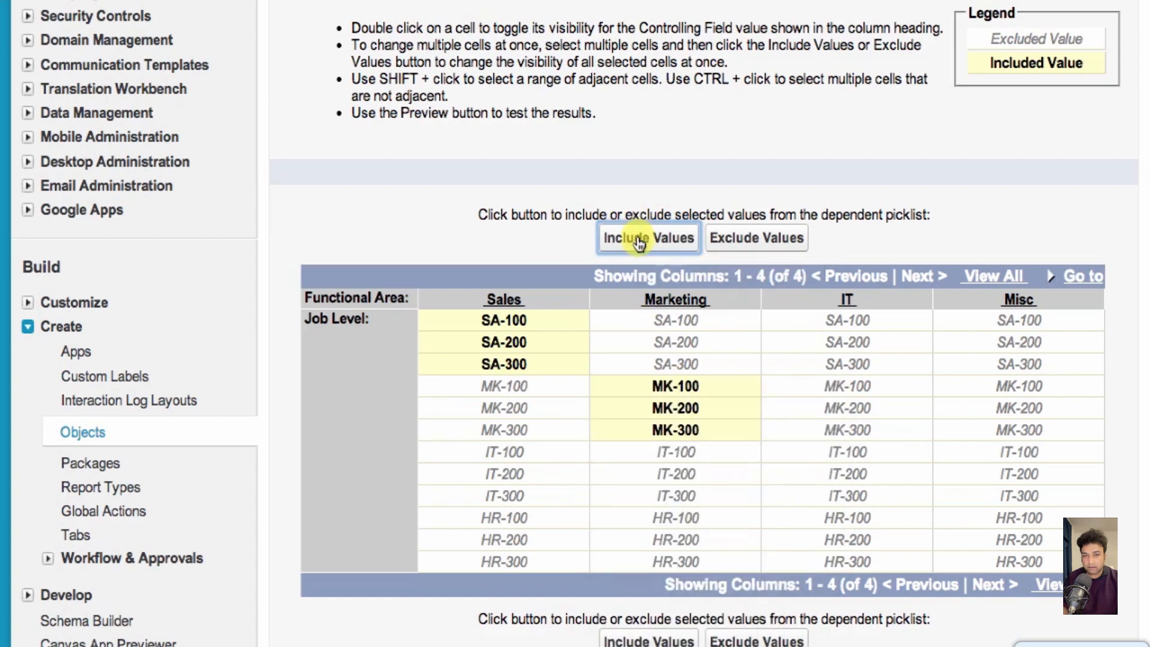
- Include job levels IT-100, IT-200 and IT-300 for the IT functional area
{"action": "left_click", "coordinate": [830, 450]}
{"action": "left_click", "coordinate": [823, 468], "text": "ctrl"}
{"action": "left_click", "coordinate": [803, 496], "text": "ctrl"}
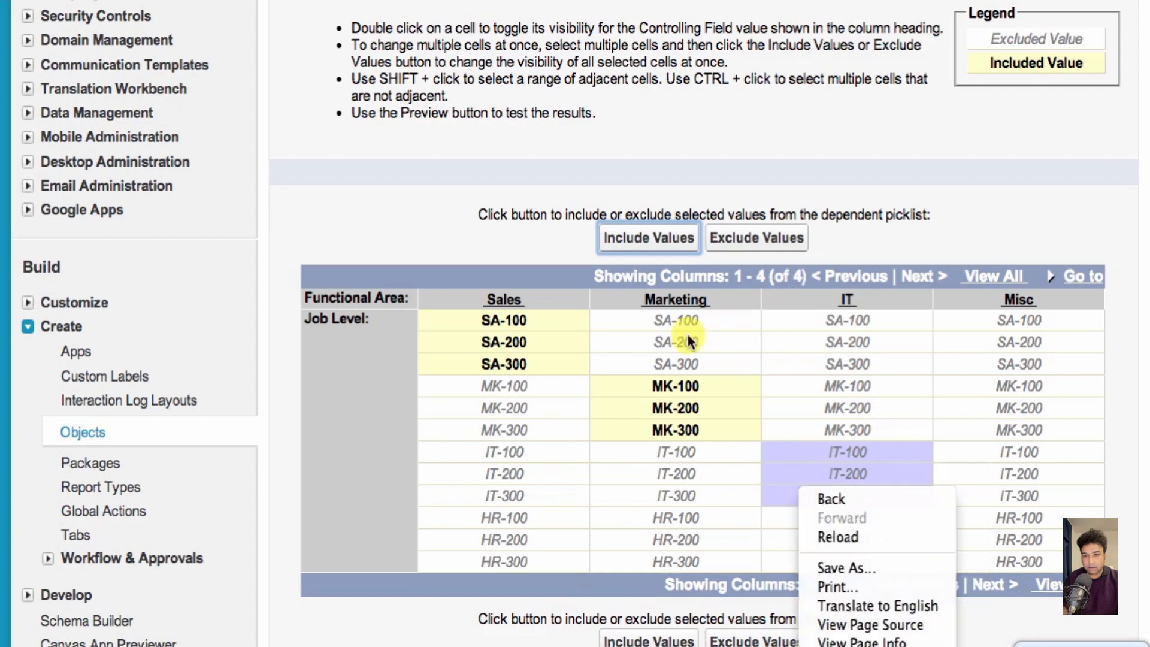
{"action": "left_click", "coordinate": [642, 239]}
{"action": "left_click", "coordinate": [641, 239]}
- Include job levels HR-100, HR-200 and HR-300 for the Misc functional area and save the dependency
{"action": "left_click", "coordinate": [1021, 518]}
{"action": "left_click", "coordinate": [1019, 562], "text": "shift"}
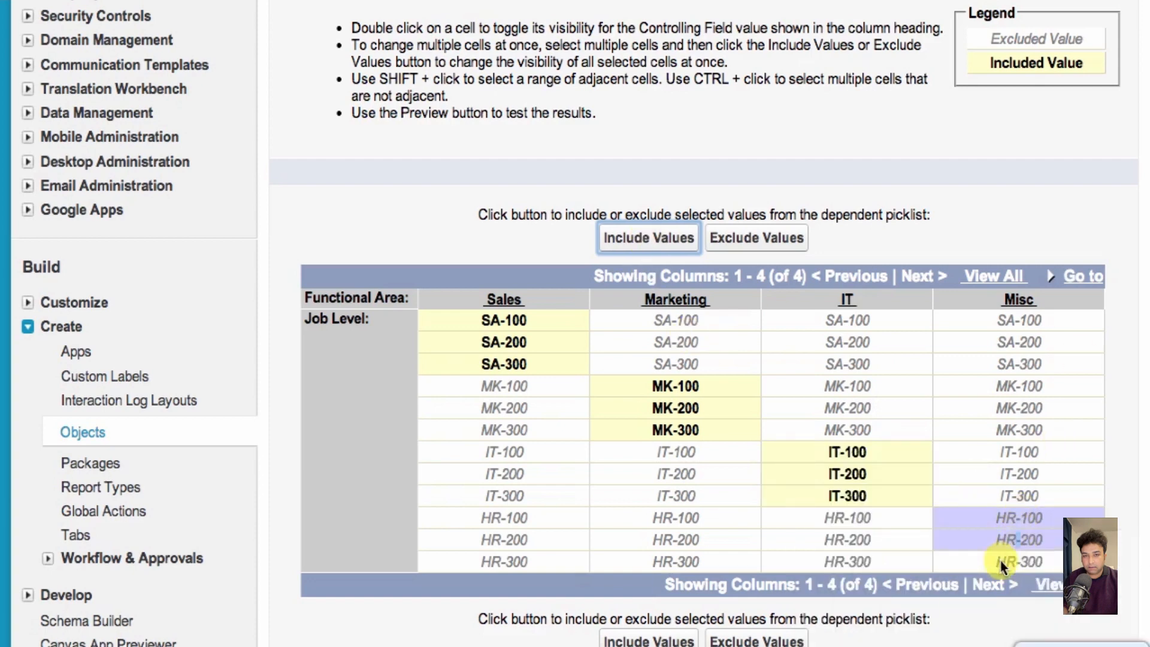
{"action": "left_click", "coordinate": [649, 242]}
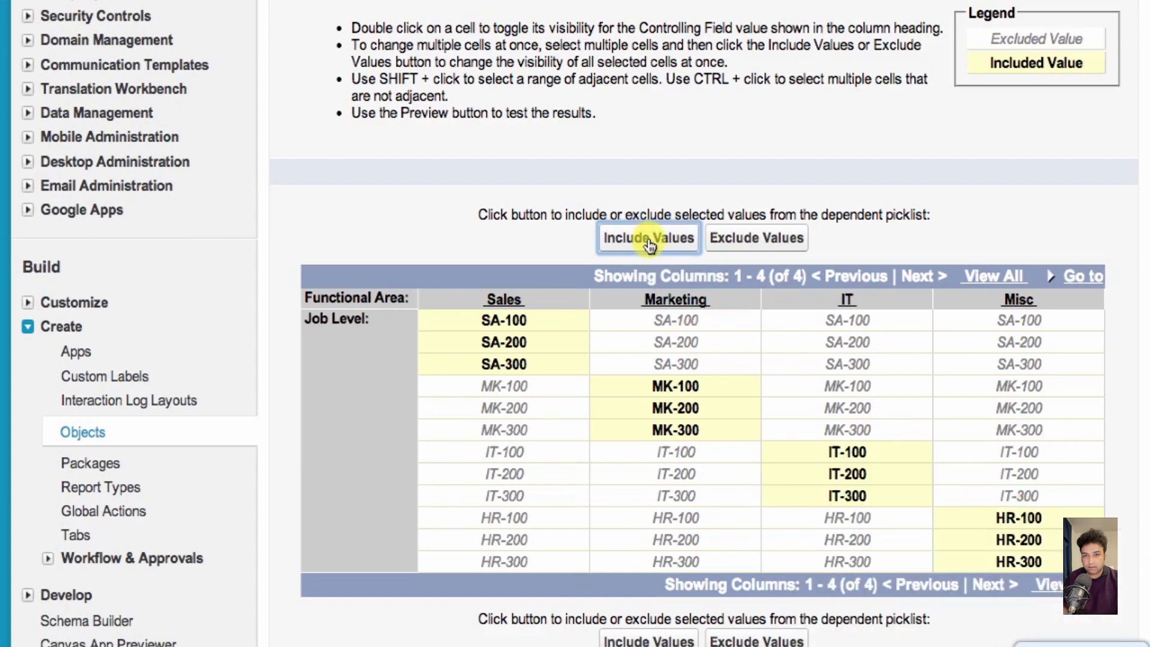
{"action": "scroll", "coordinate": [635, 637], "scroll_direction": "down", "scroll_amount": 1}
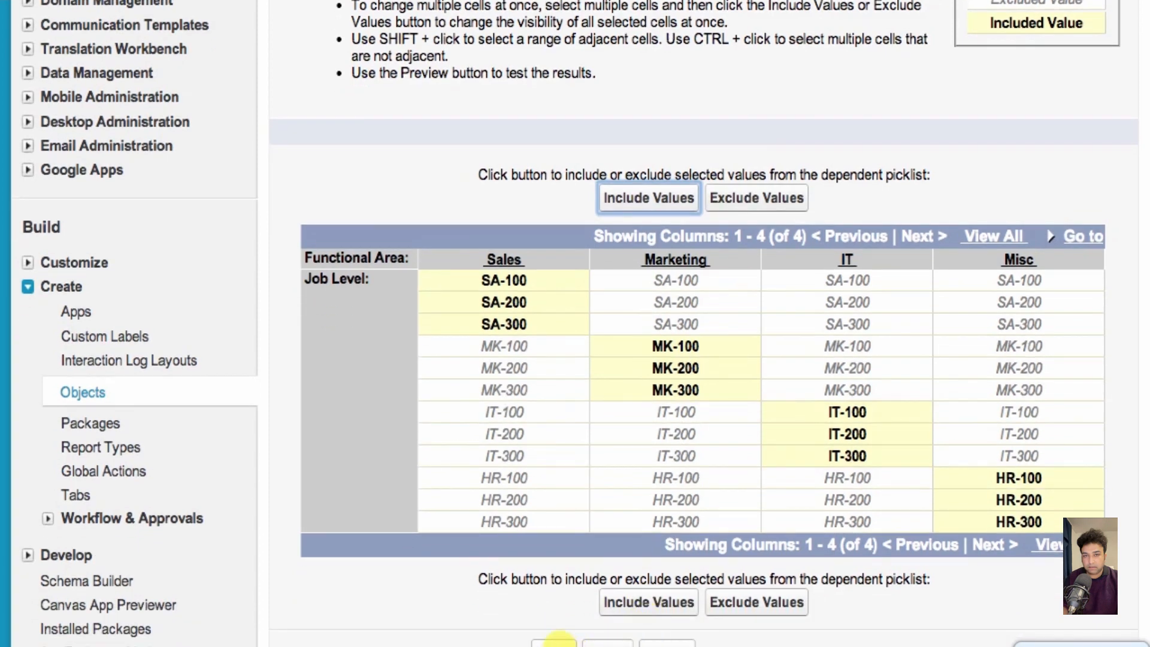
{"action": "left_click", "coordinate": [554, 641]}
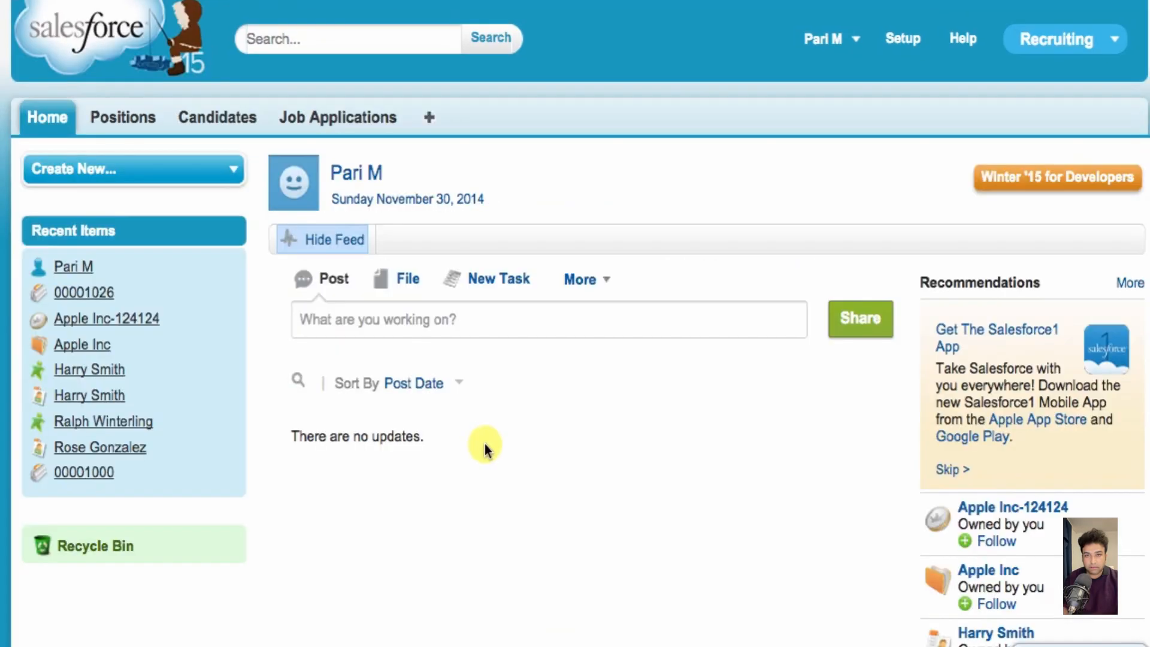
- Start a new position record, set its functional area to Marketing and open the job level choices
{"action": "left_click", "coordinate": [124, 126]}
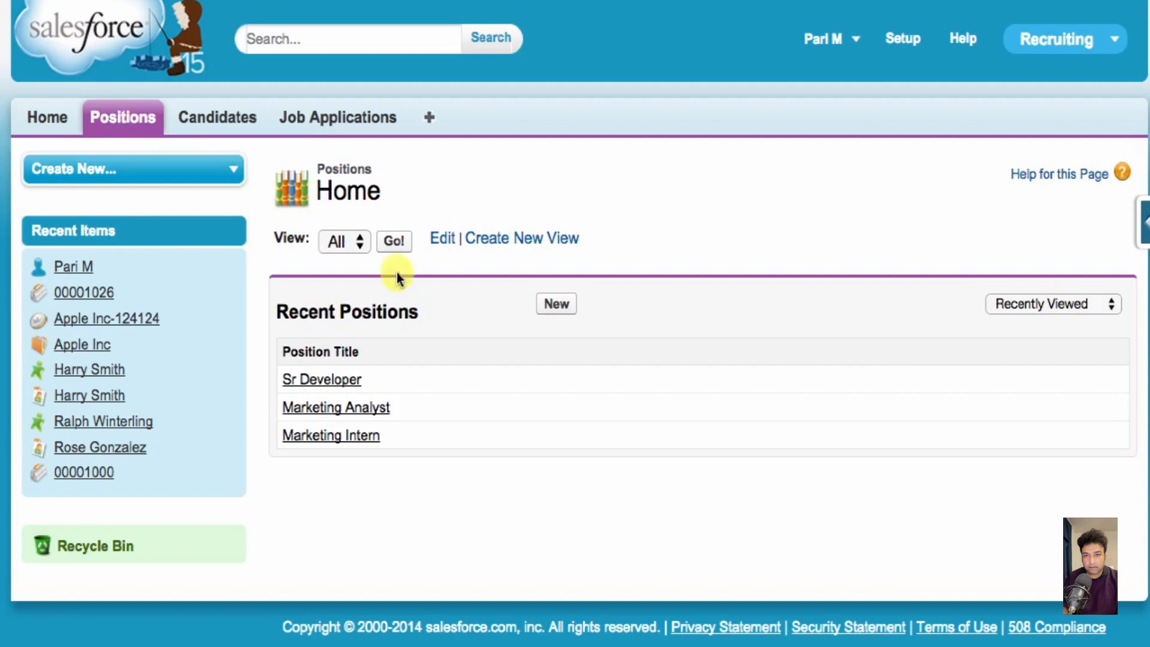
{"action": "left_click", "coordinate": [546, 307]}
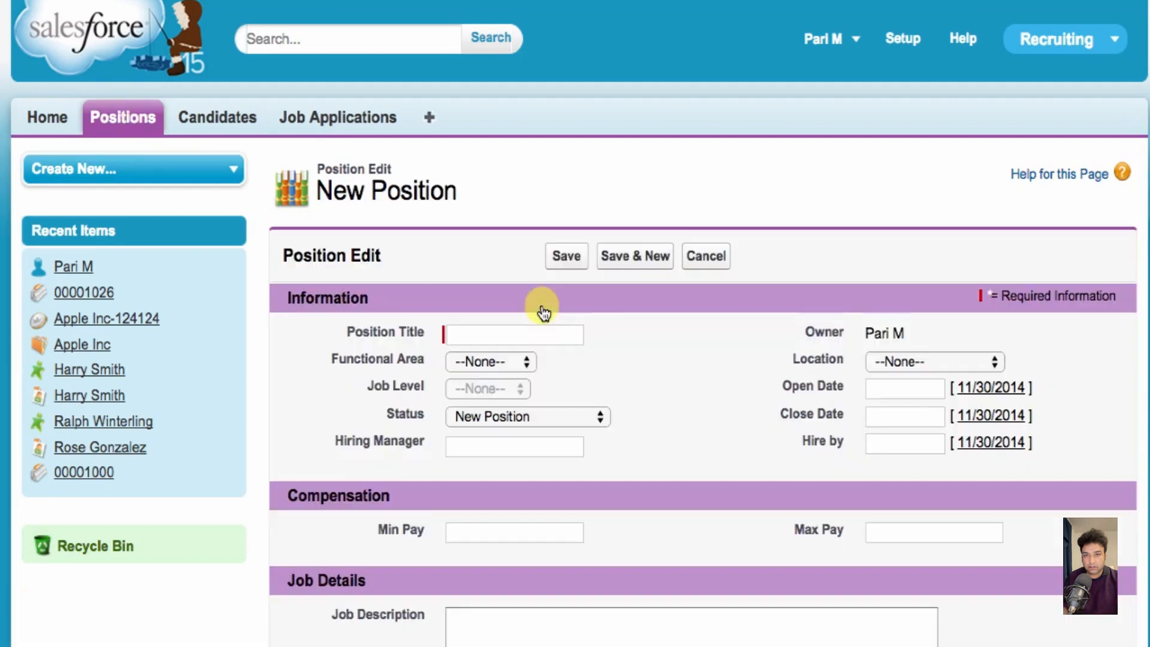
{"action": "left_click", "coordinate": [527, 362]}
{"action": "key", "text": "Escape"}
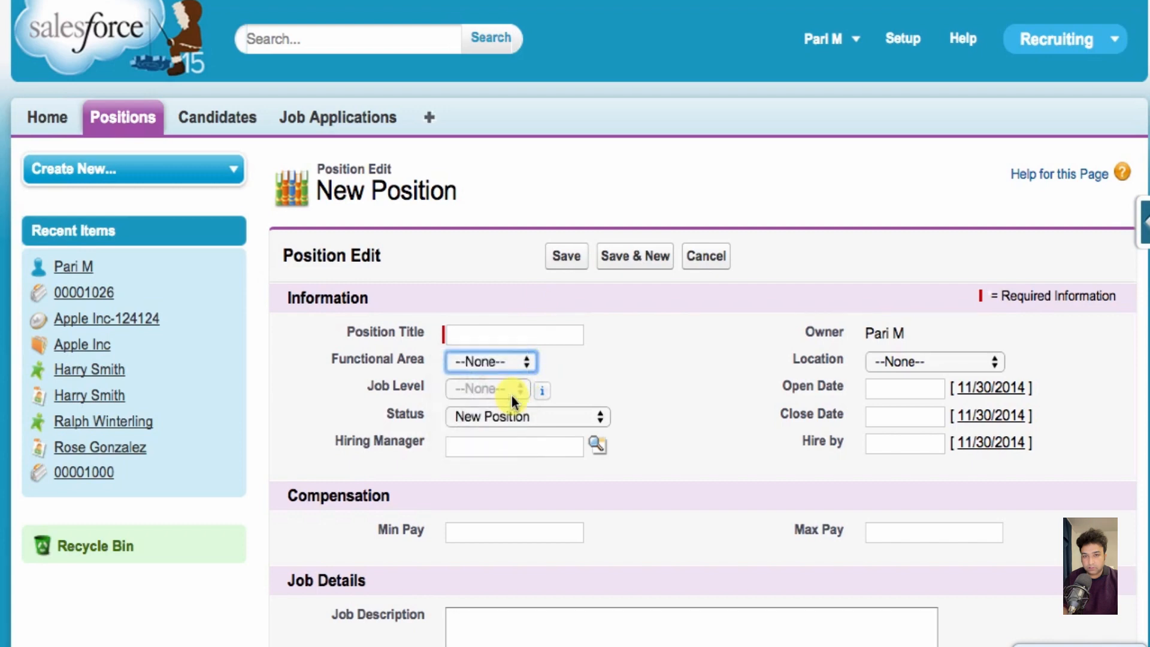
{"action": "left_click", "coordinate": [519, 390]}
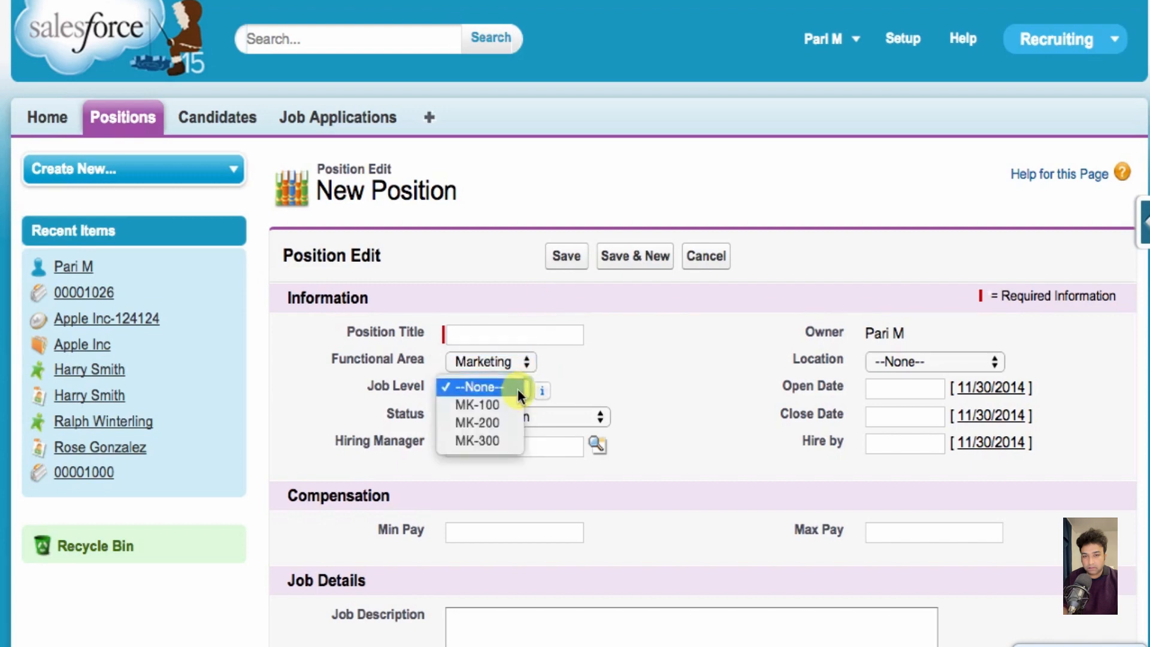
- Change the new position's functional area to IT and open the job level choices for it
{"action": "left_click", "coordinate": [526, 367]}
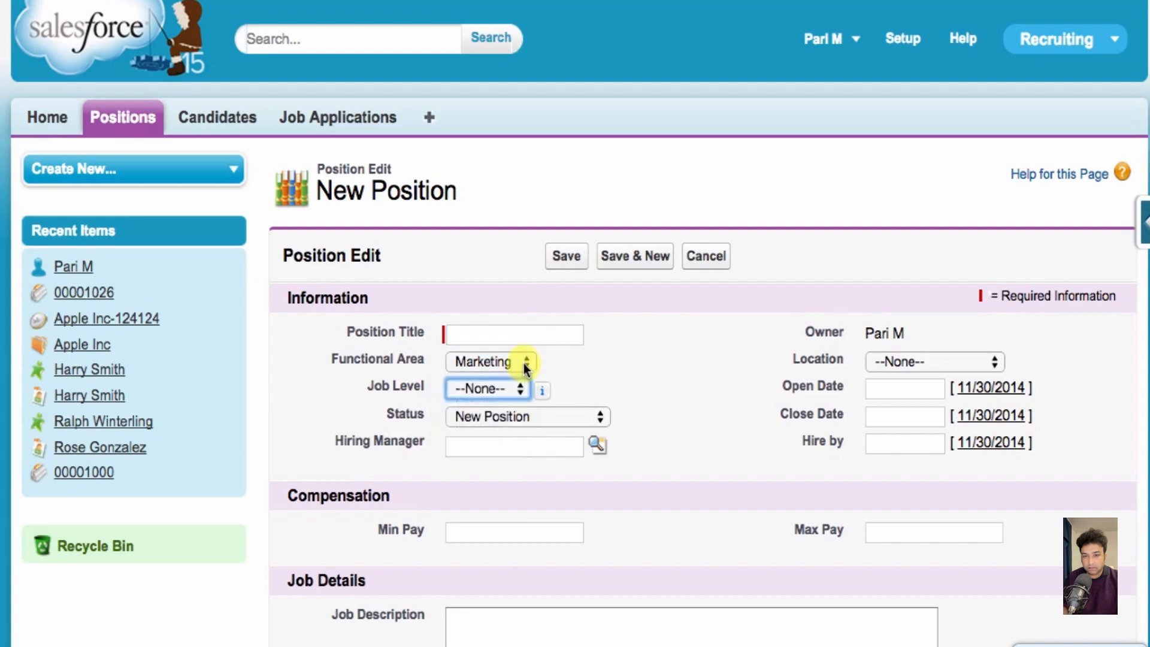
{"action": "left_click", "coordinate": [525, 363]}
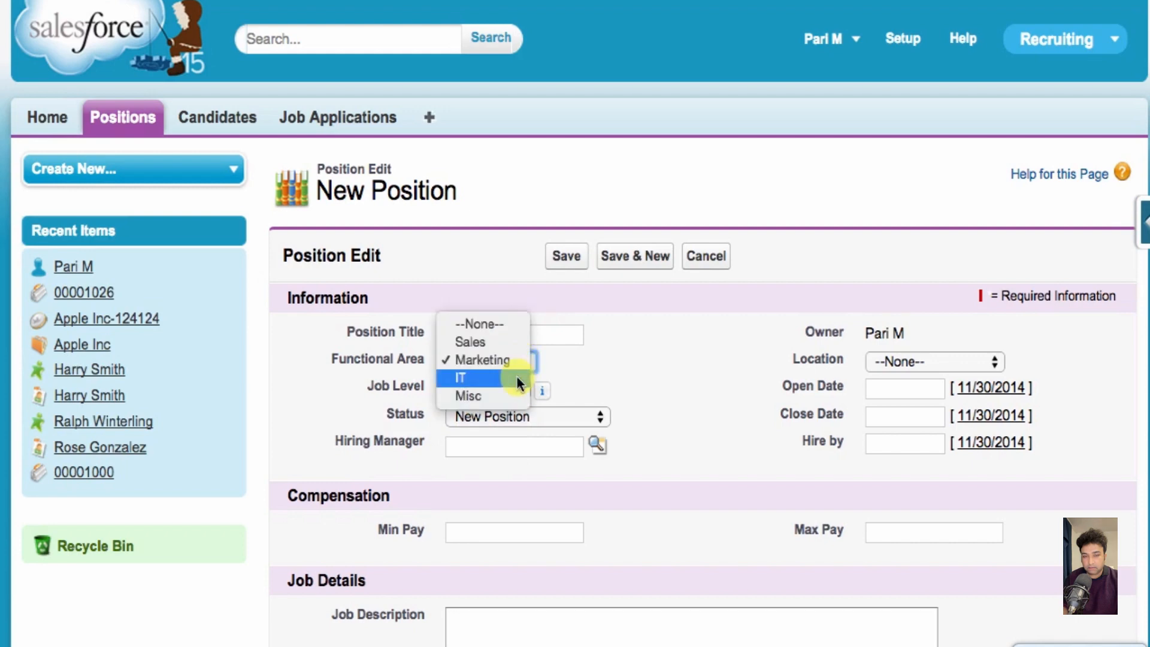
{"action": "left_click", "coordinate": [517, 377]}
{"action": "left_click", "coordinate": [519, 391]}
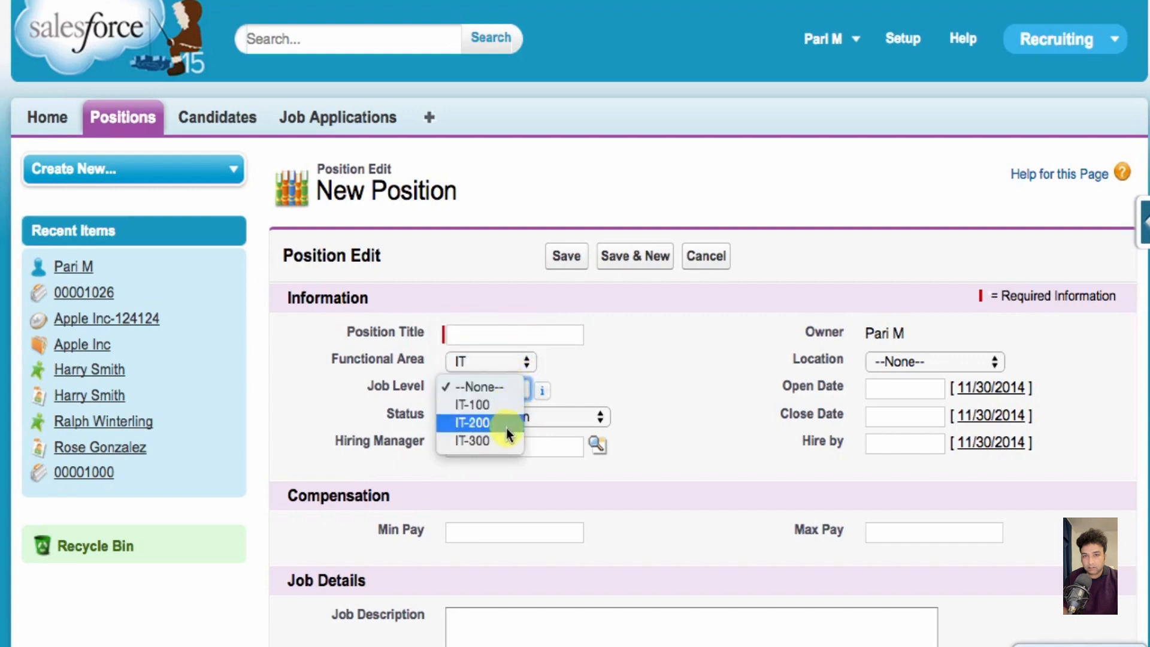